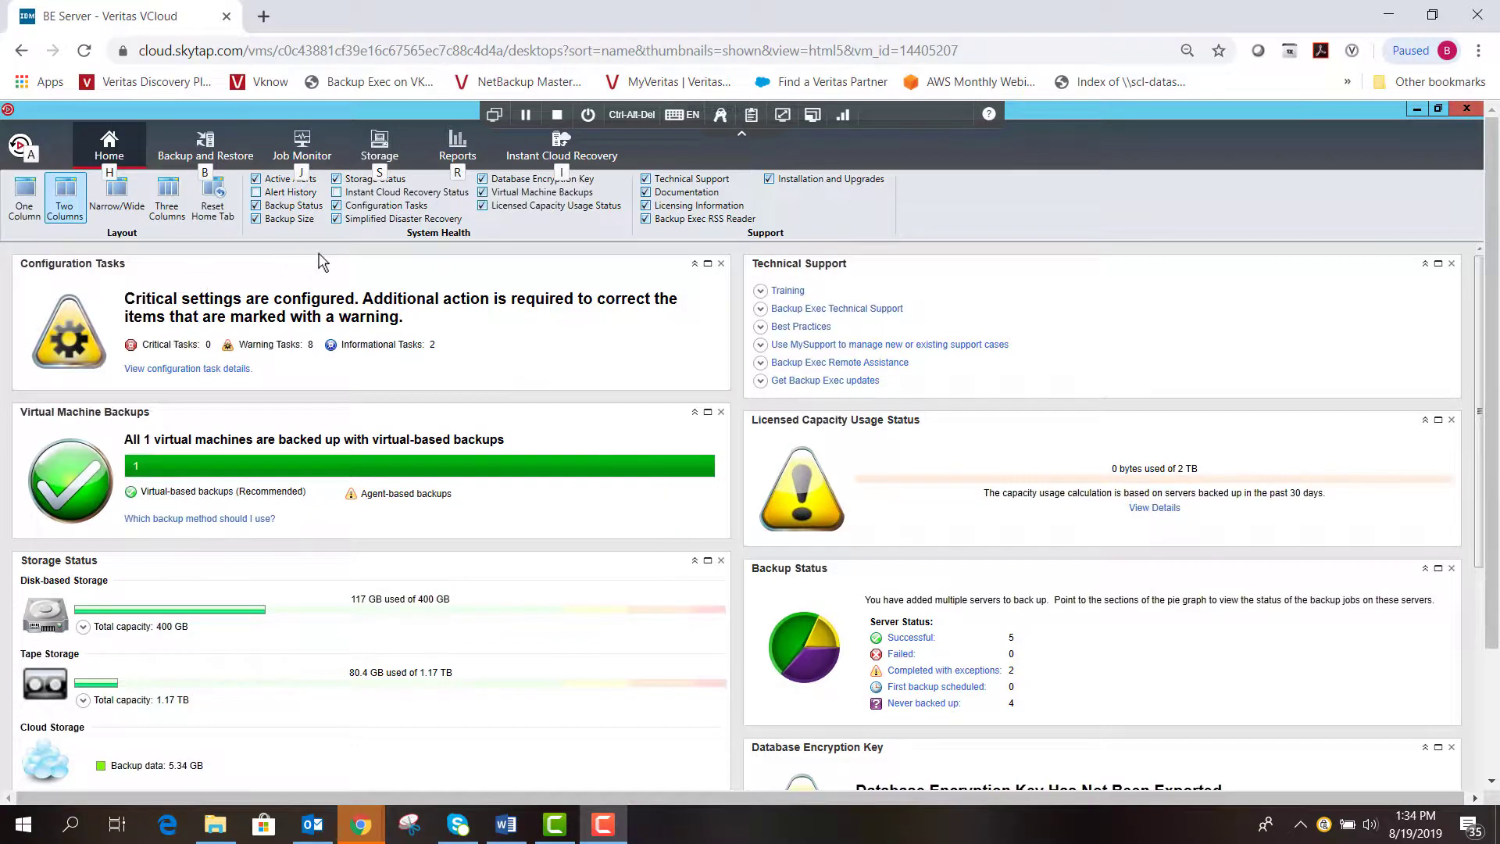
Step: Start configuring a new cloud storage device named "Brian Cloud" with the description "Brian Azure Cloud"
left_click(383, 159)
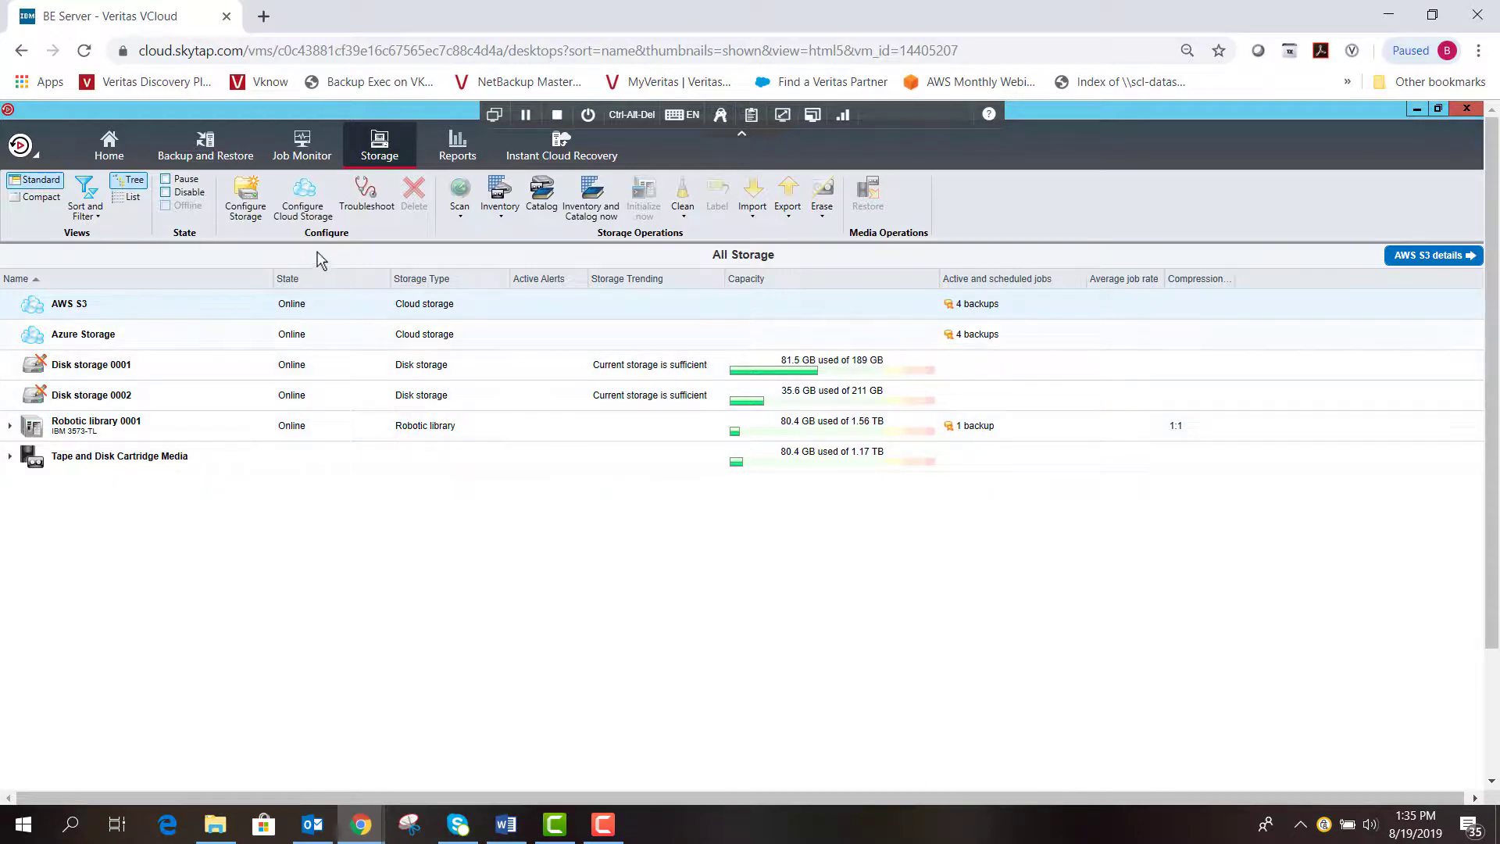
left_click(301, 215)
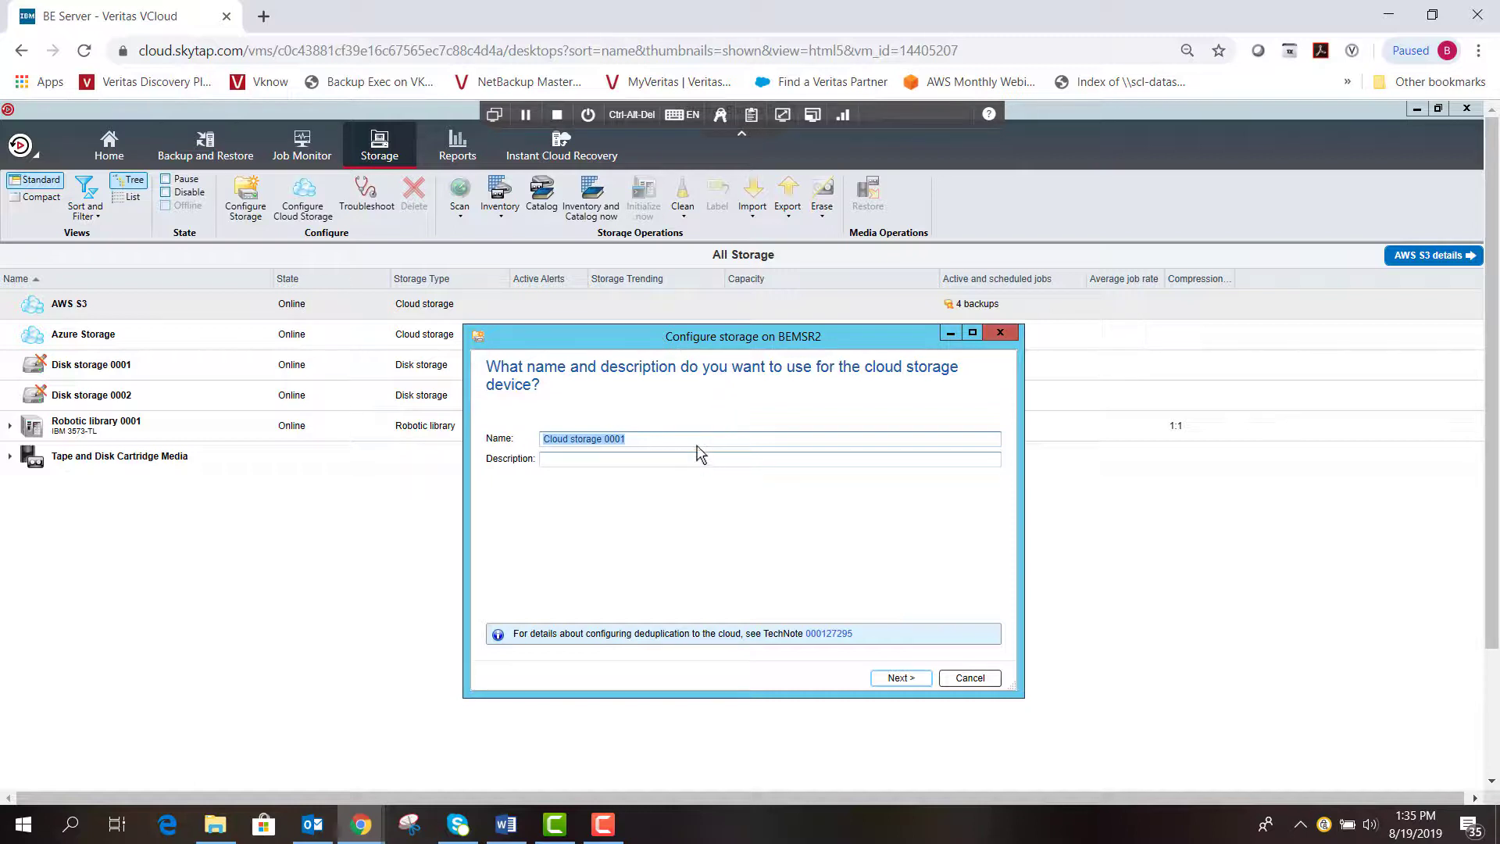
type("Brian Cloud")
key("Tab")
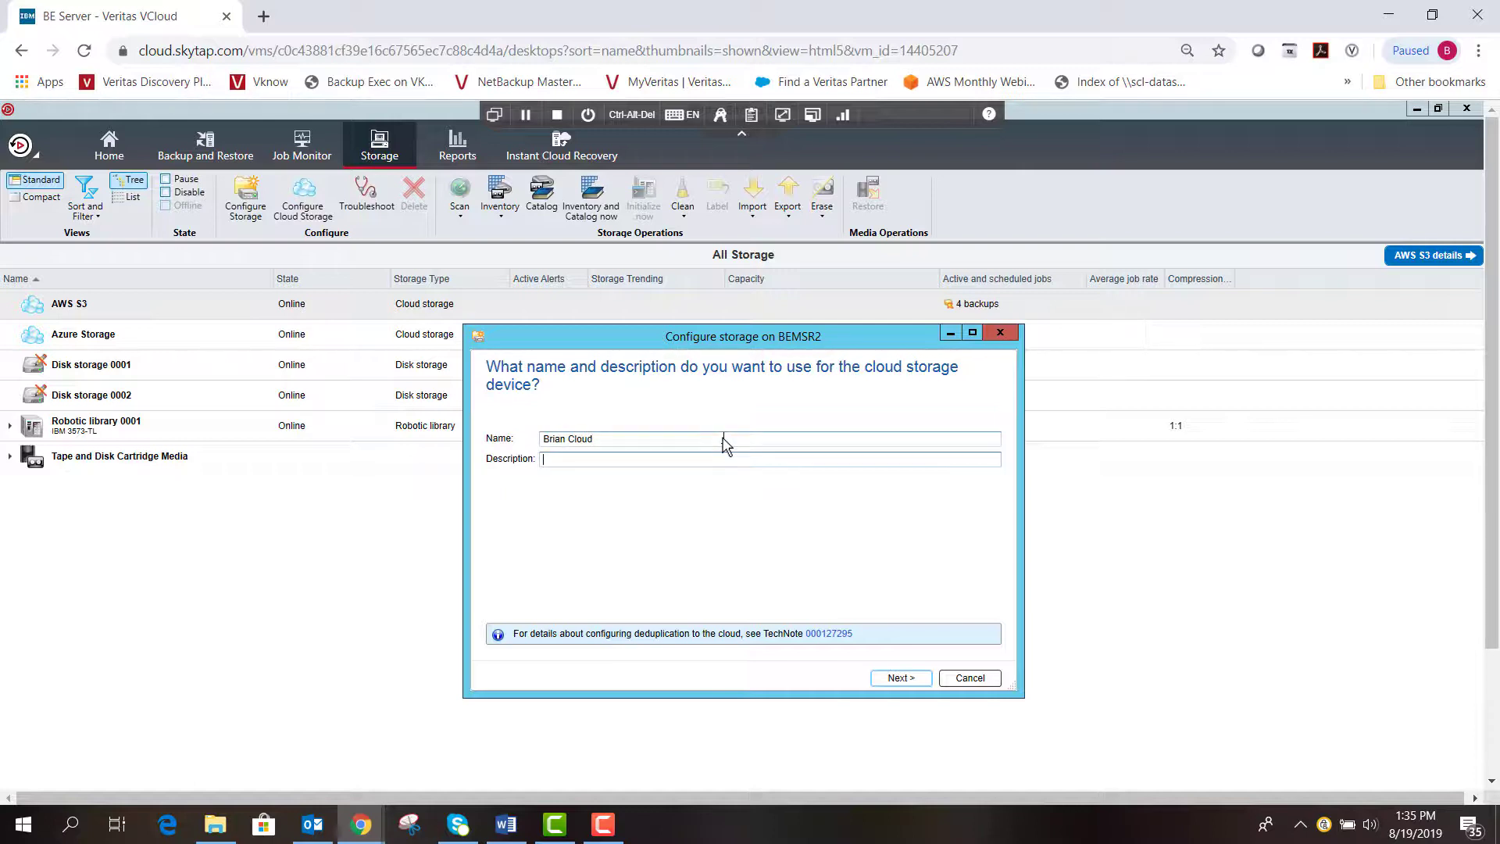
type("Brian Azure Cloud")
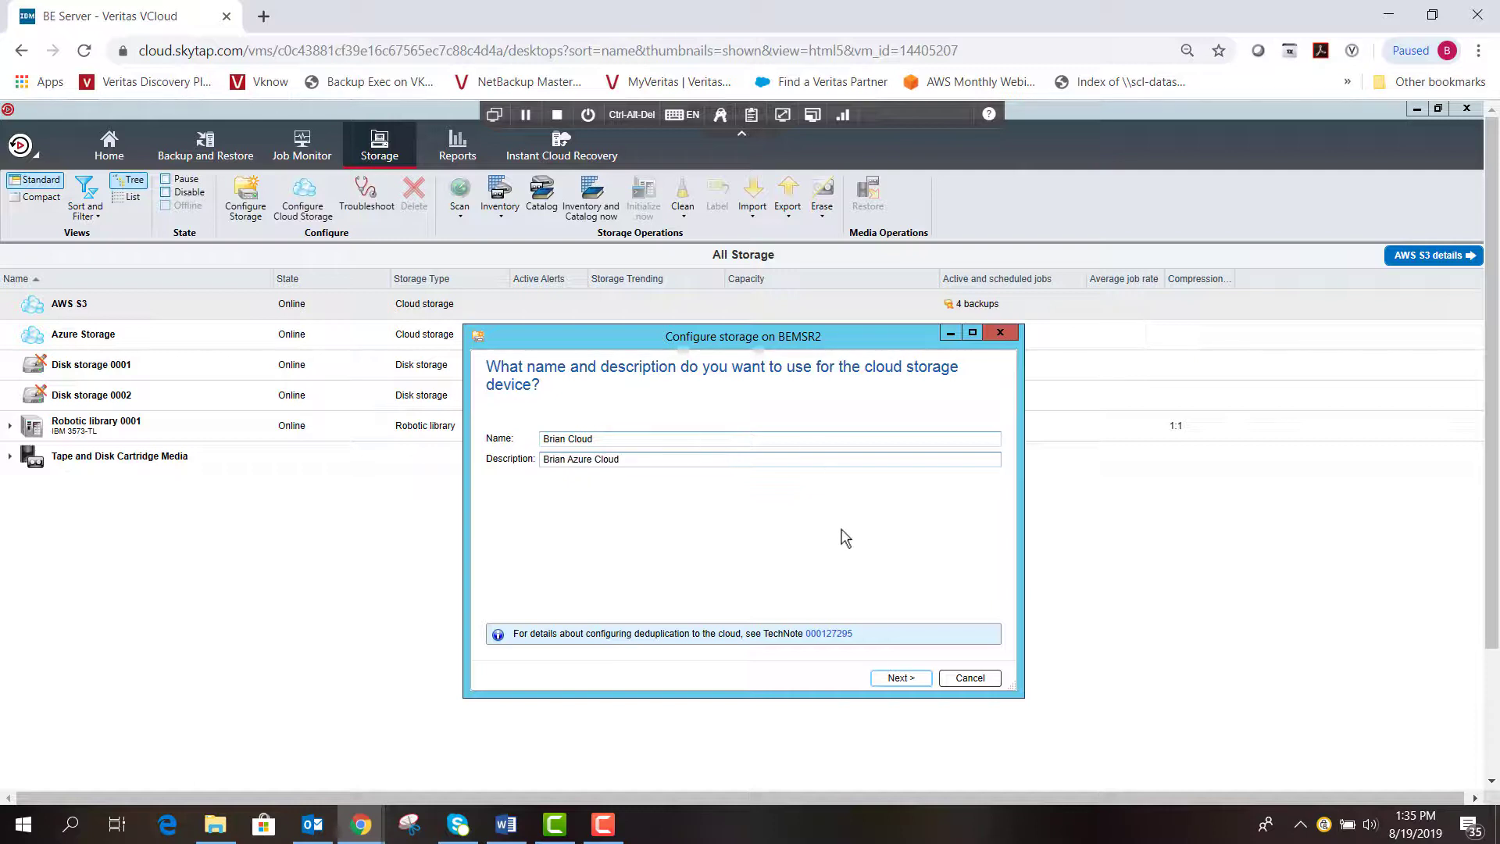
left_click(900, 678)
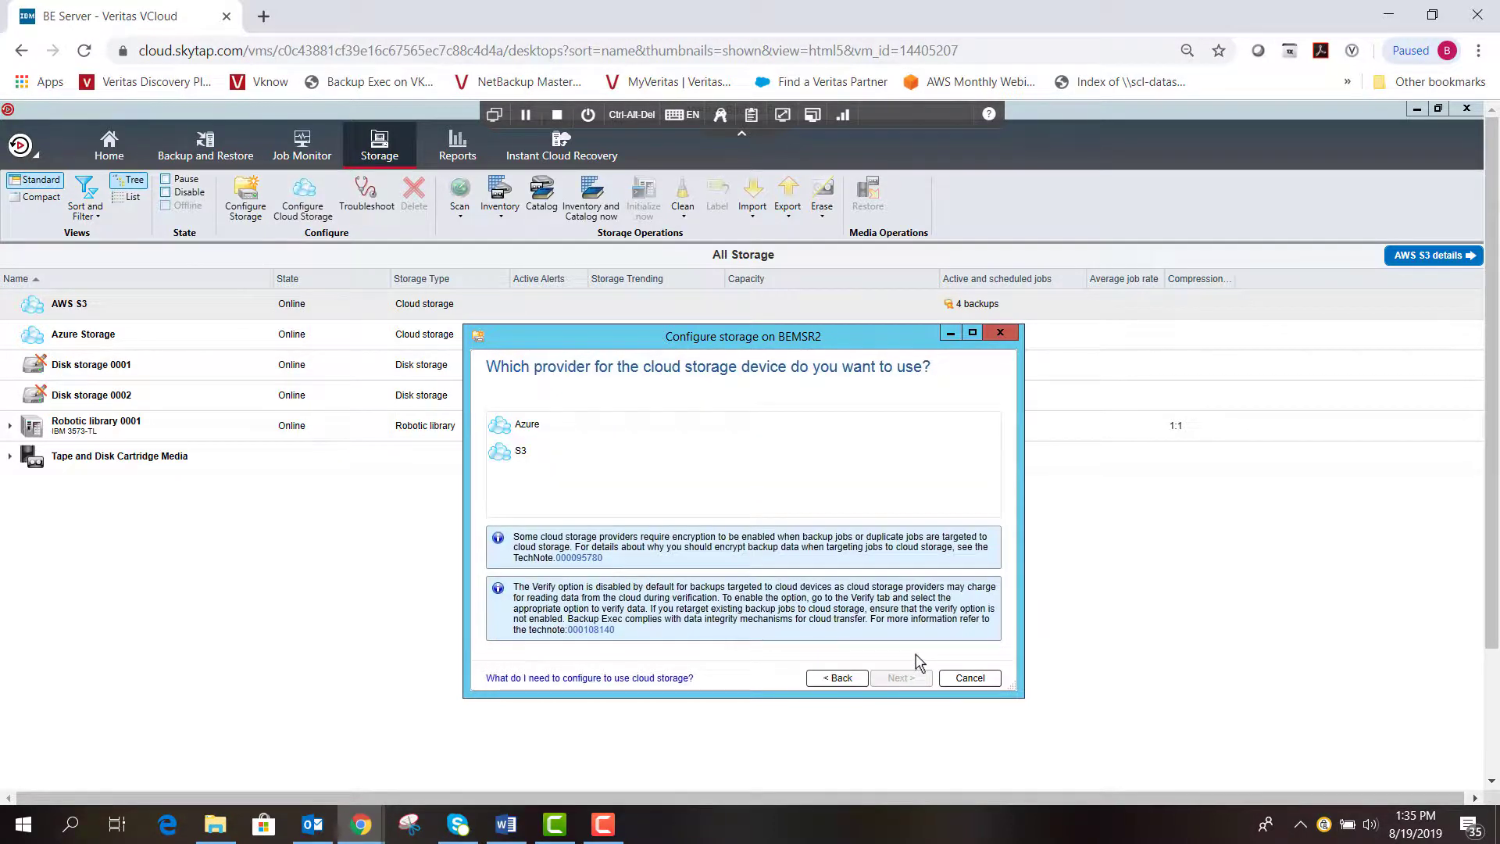
Step: Choose Azure as the provider and set the connection to Azure cloud storage with the brianazurestorage logon account
left_click(553, 428)
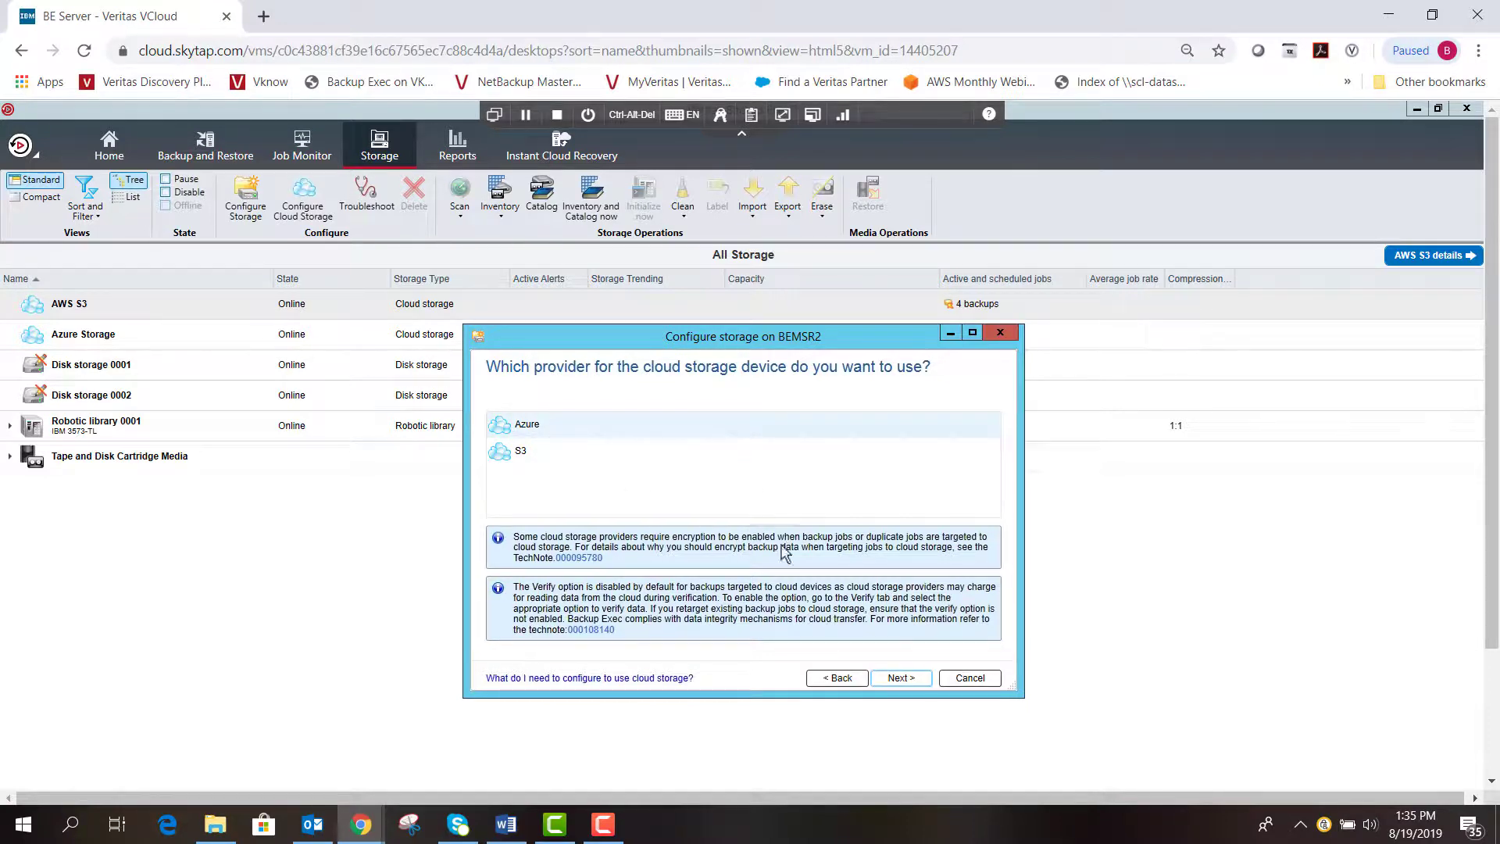
left_click(894, 678)
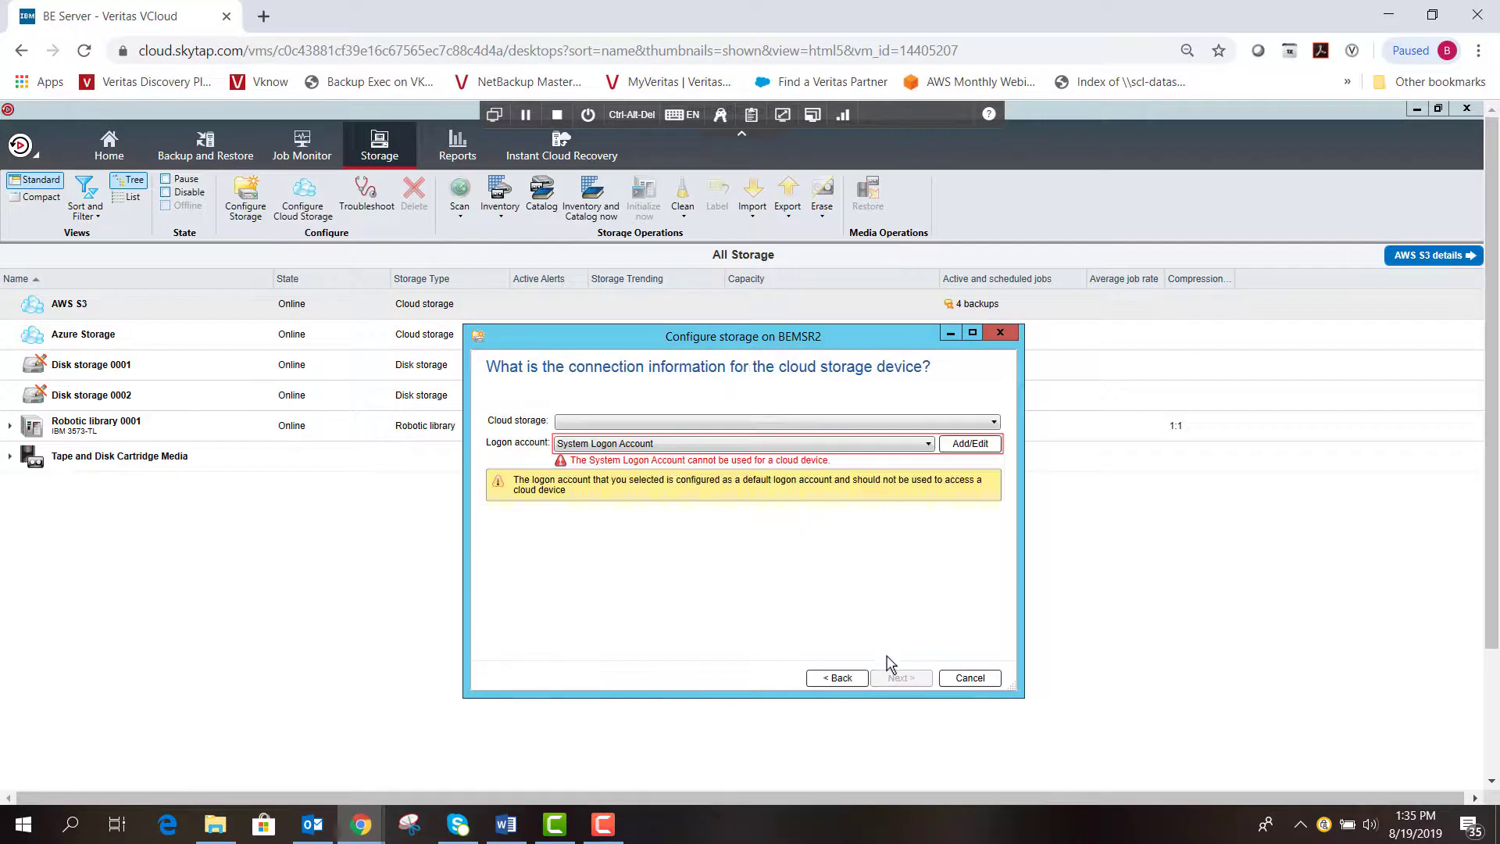
left_click(692, 422)
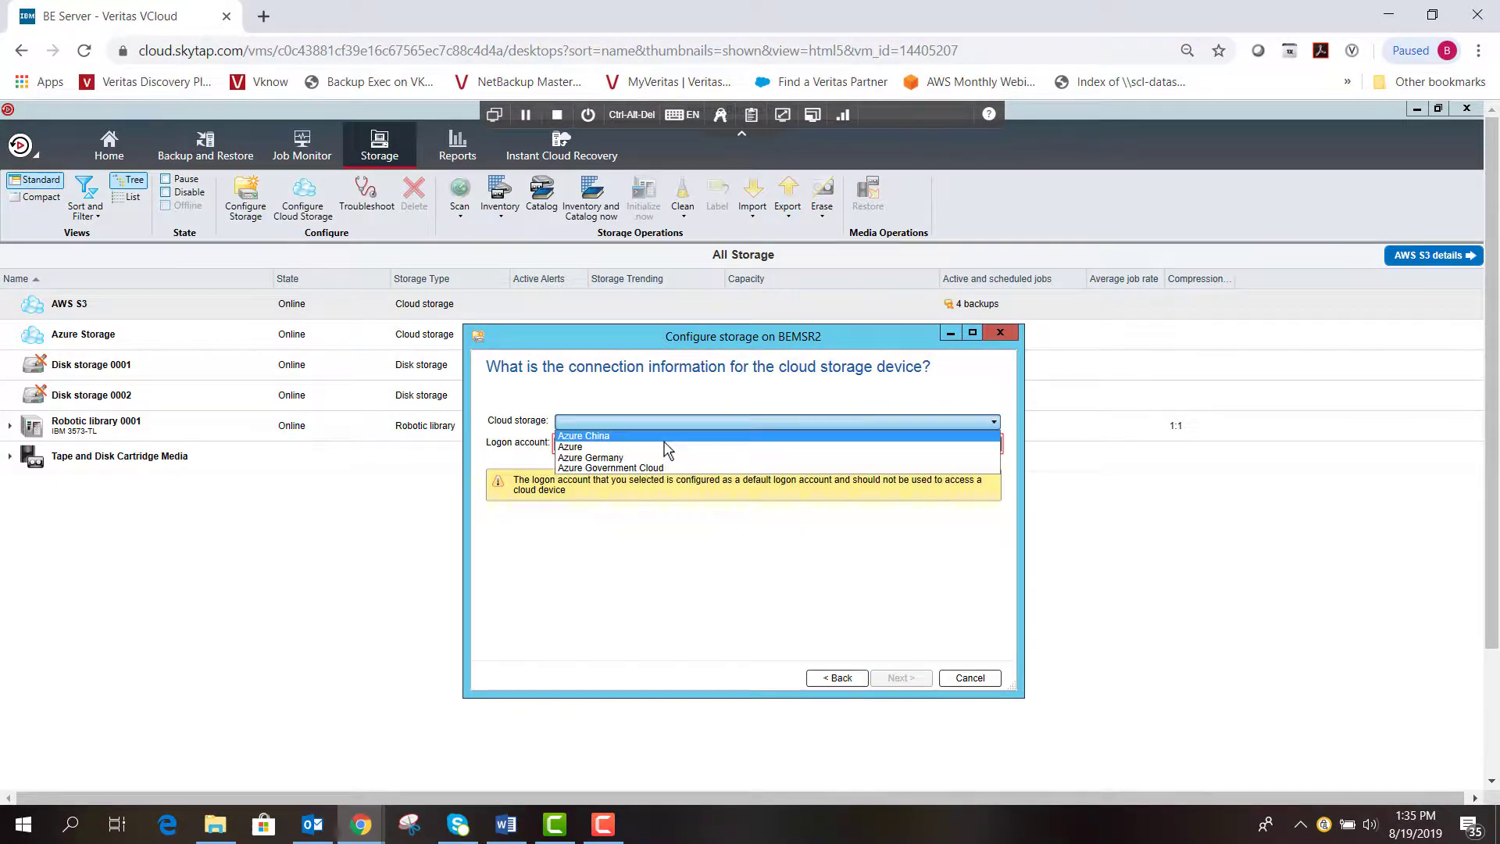
left_click(666, 448)
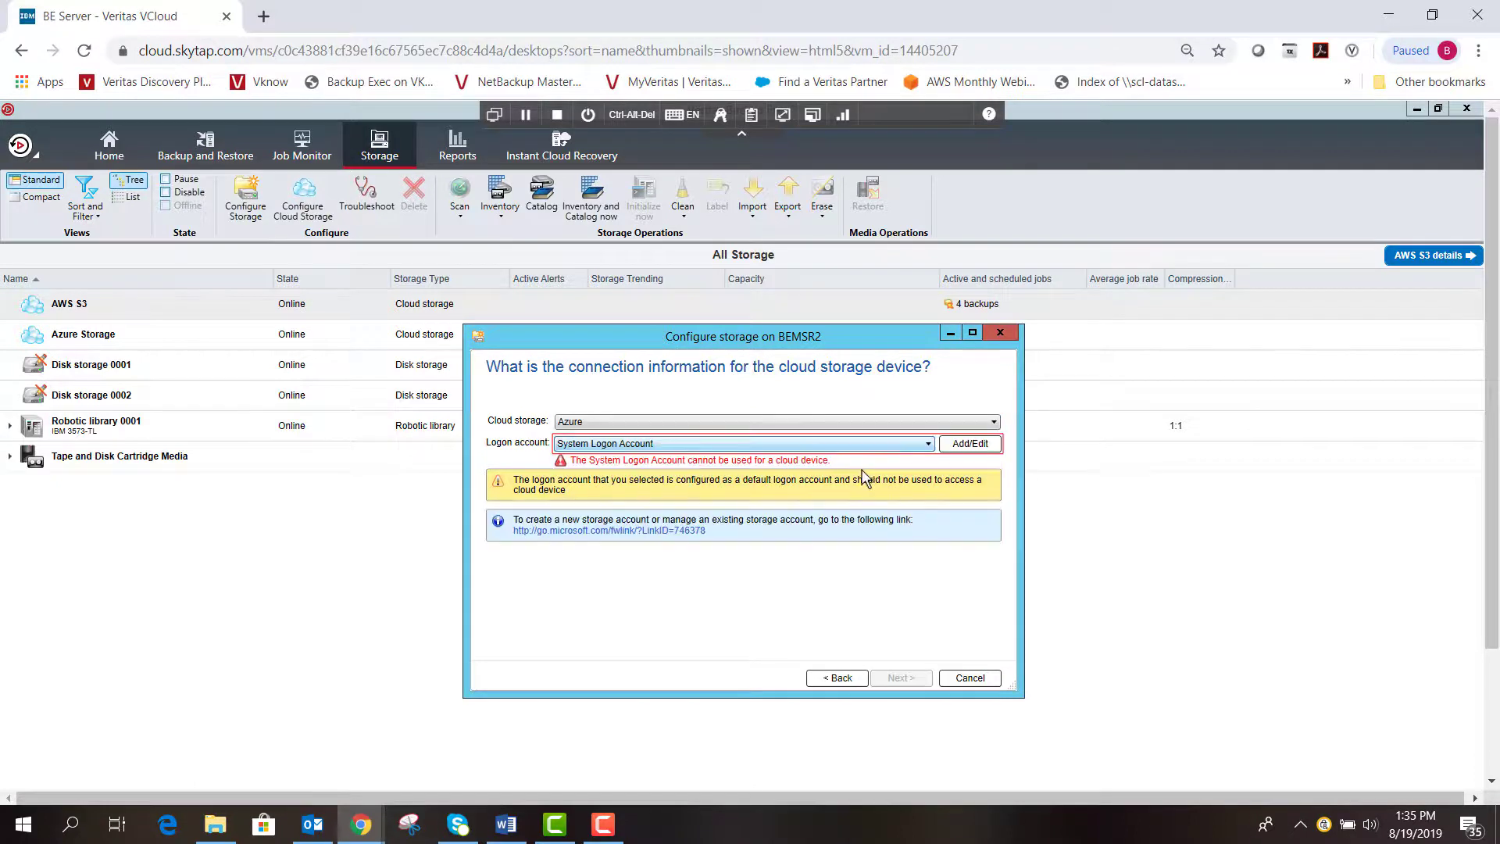
left_click(751, 444)
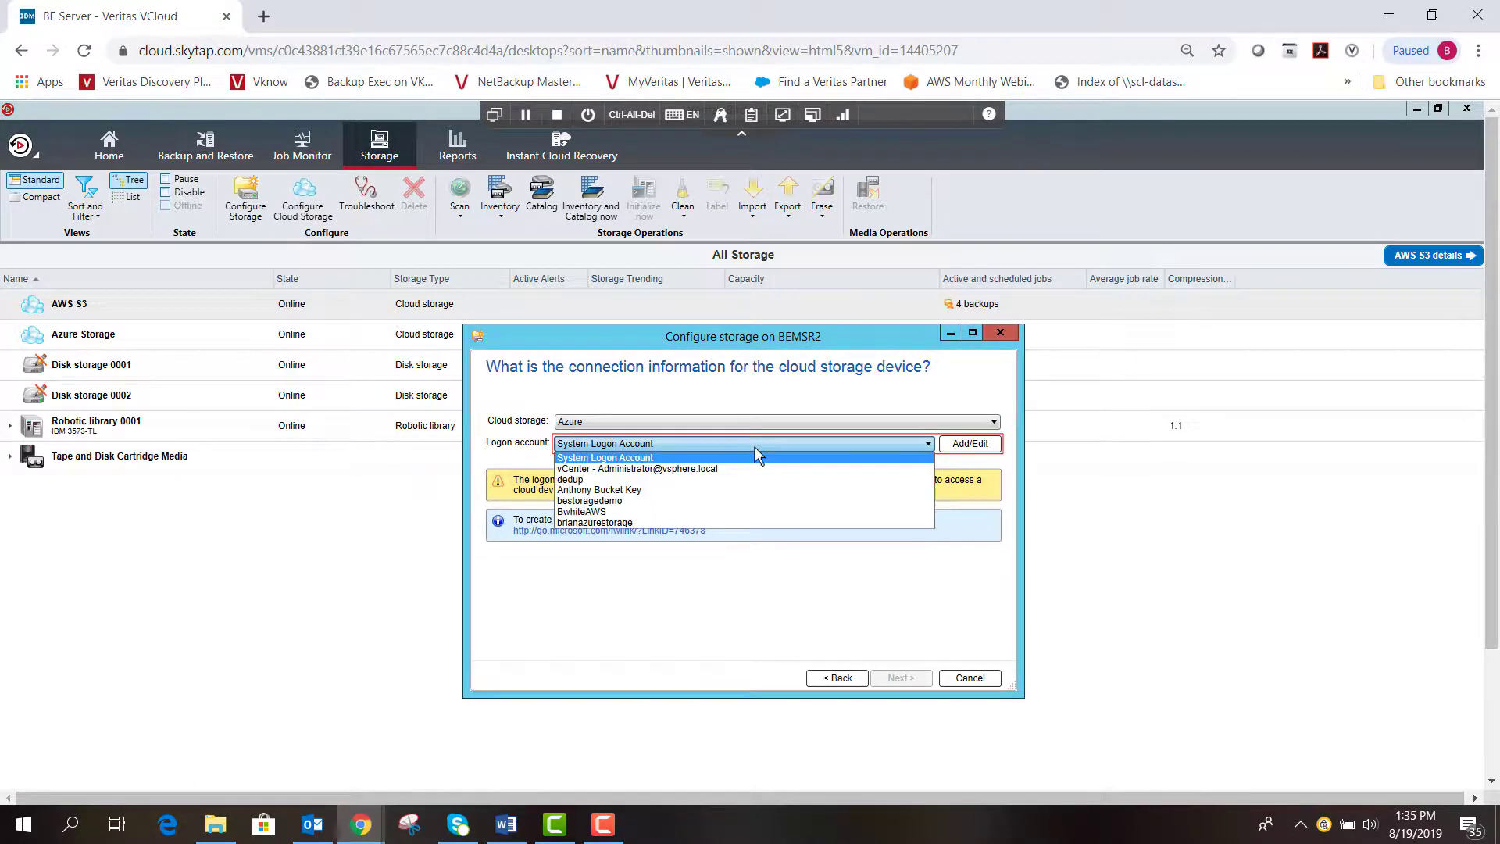
left_click(653, 521)
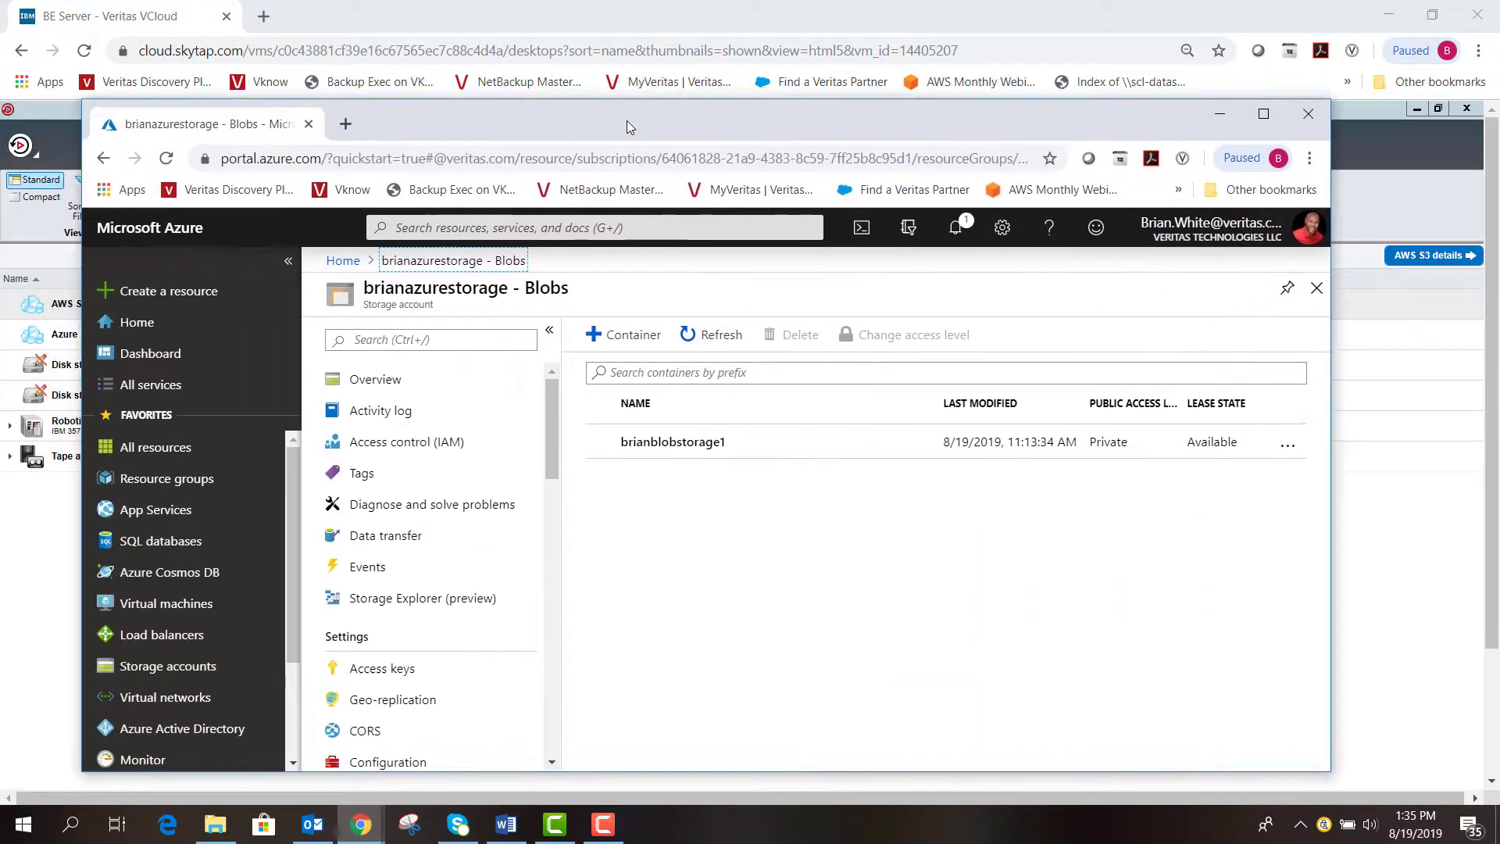
Step: Check the blob container in the Azure portal, then use brianblobstorage1 as the logical storage unit with 2 concurrent operations
left_click_drag(635, 96, 636, 95)
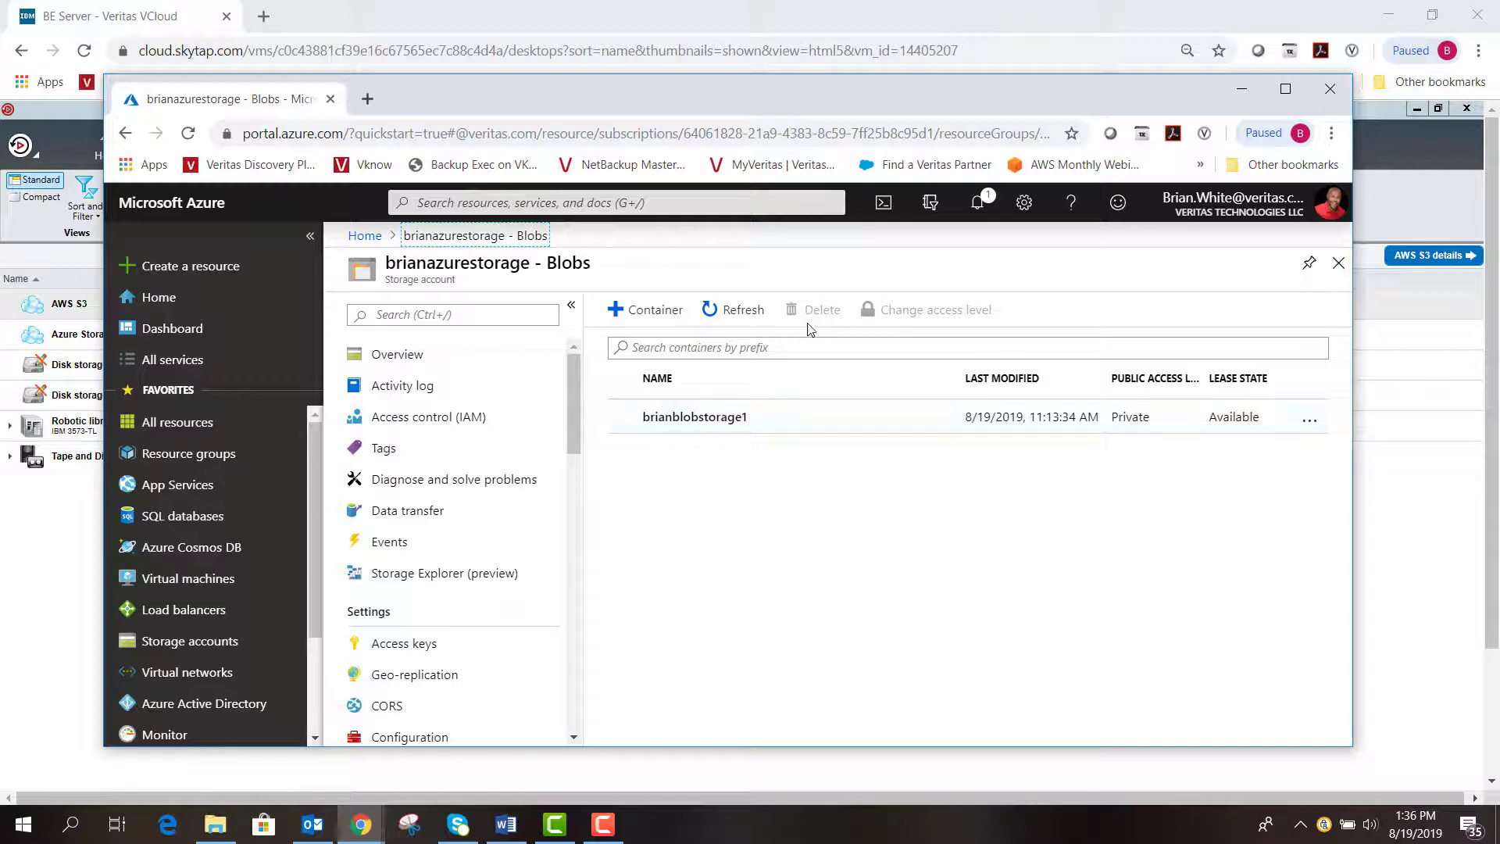
key("super+Down")
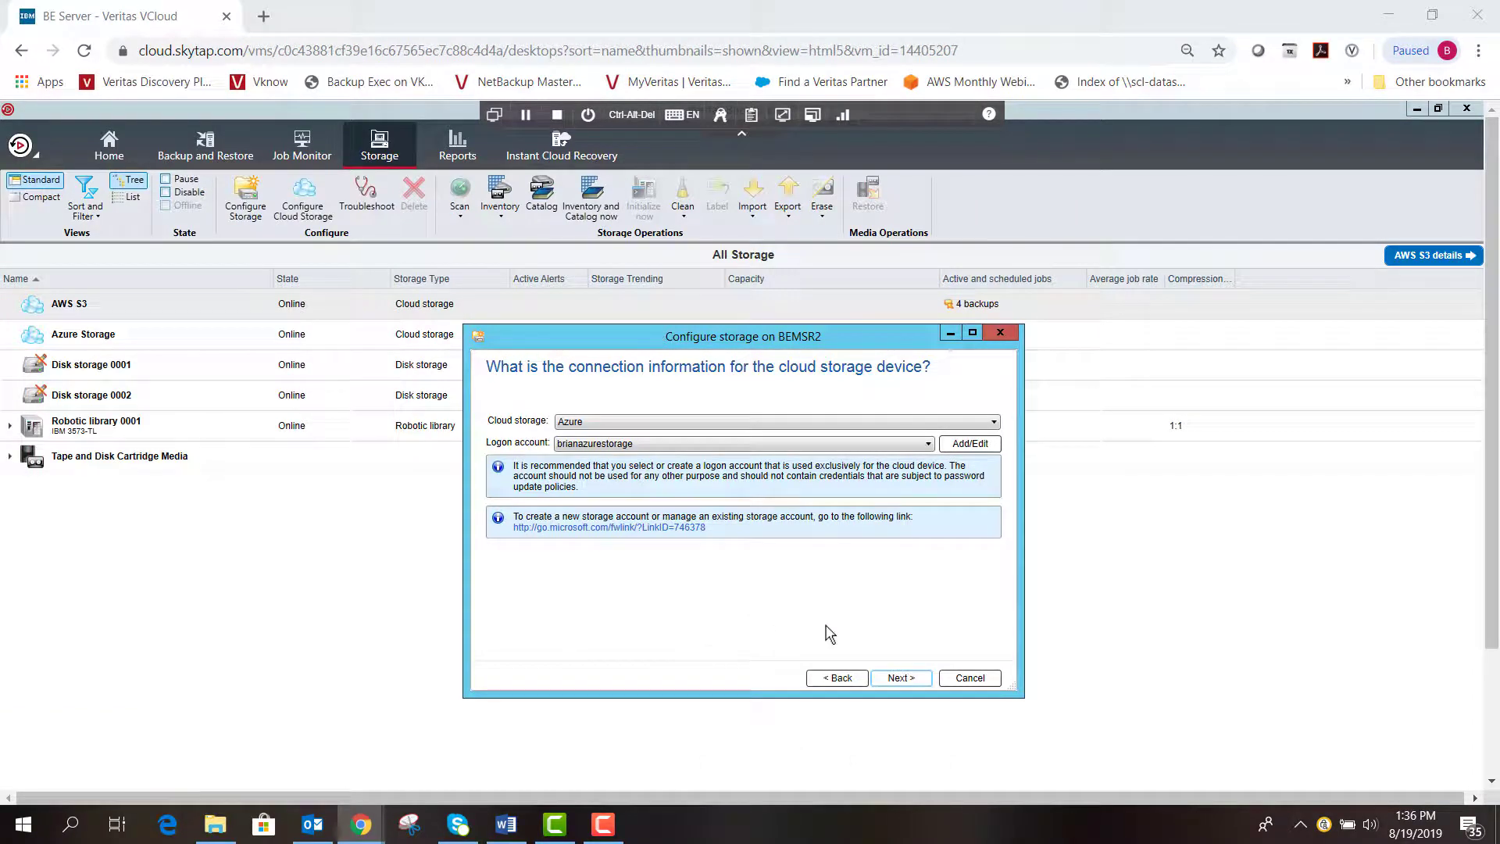
left_click(914, 678)
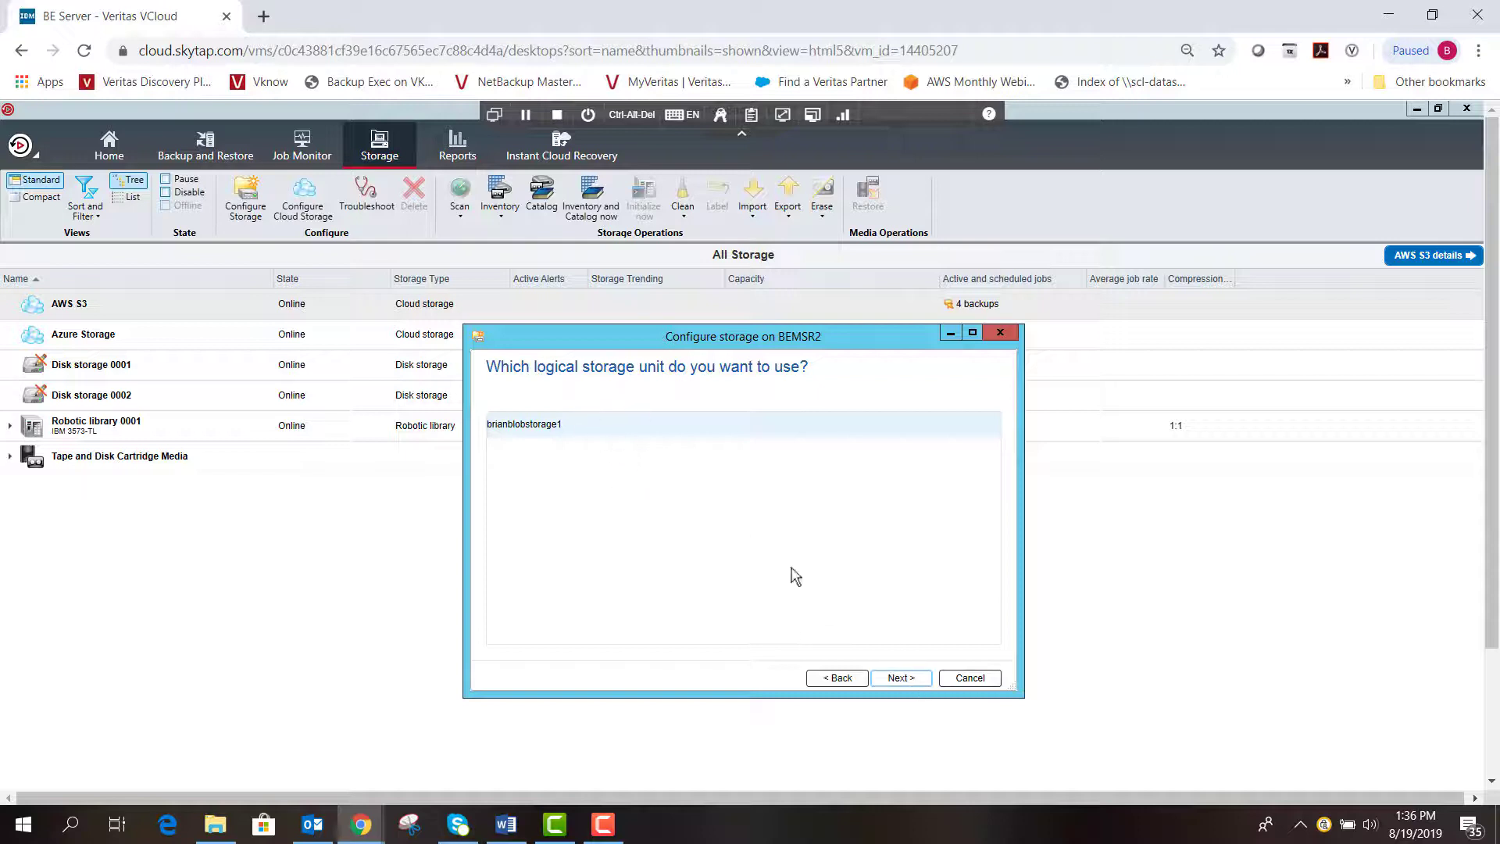
left_click(908, 680)
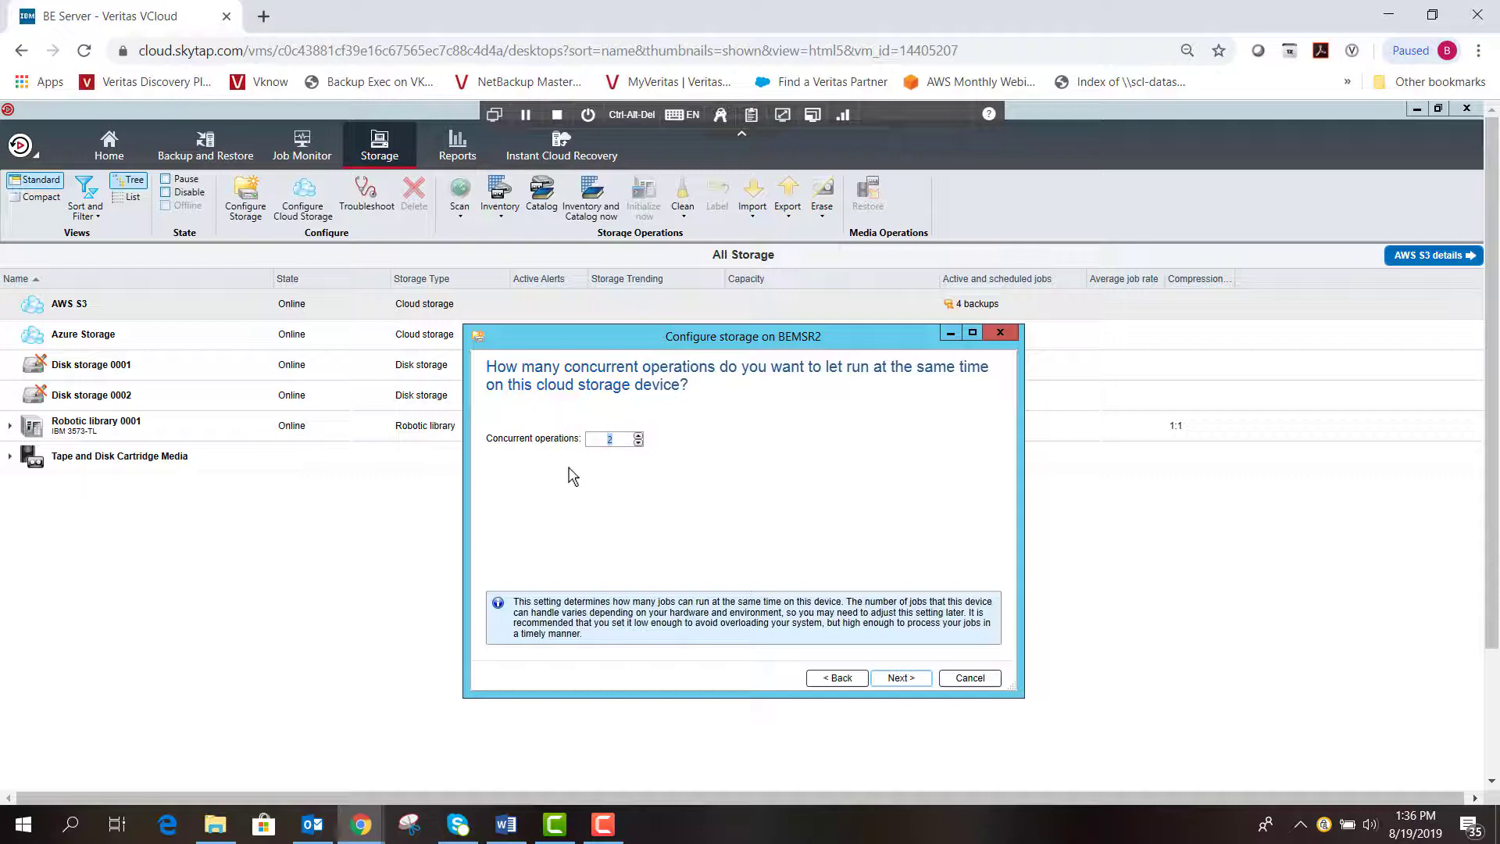
left_click(910, 681)
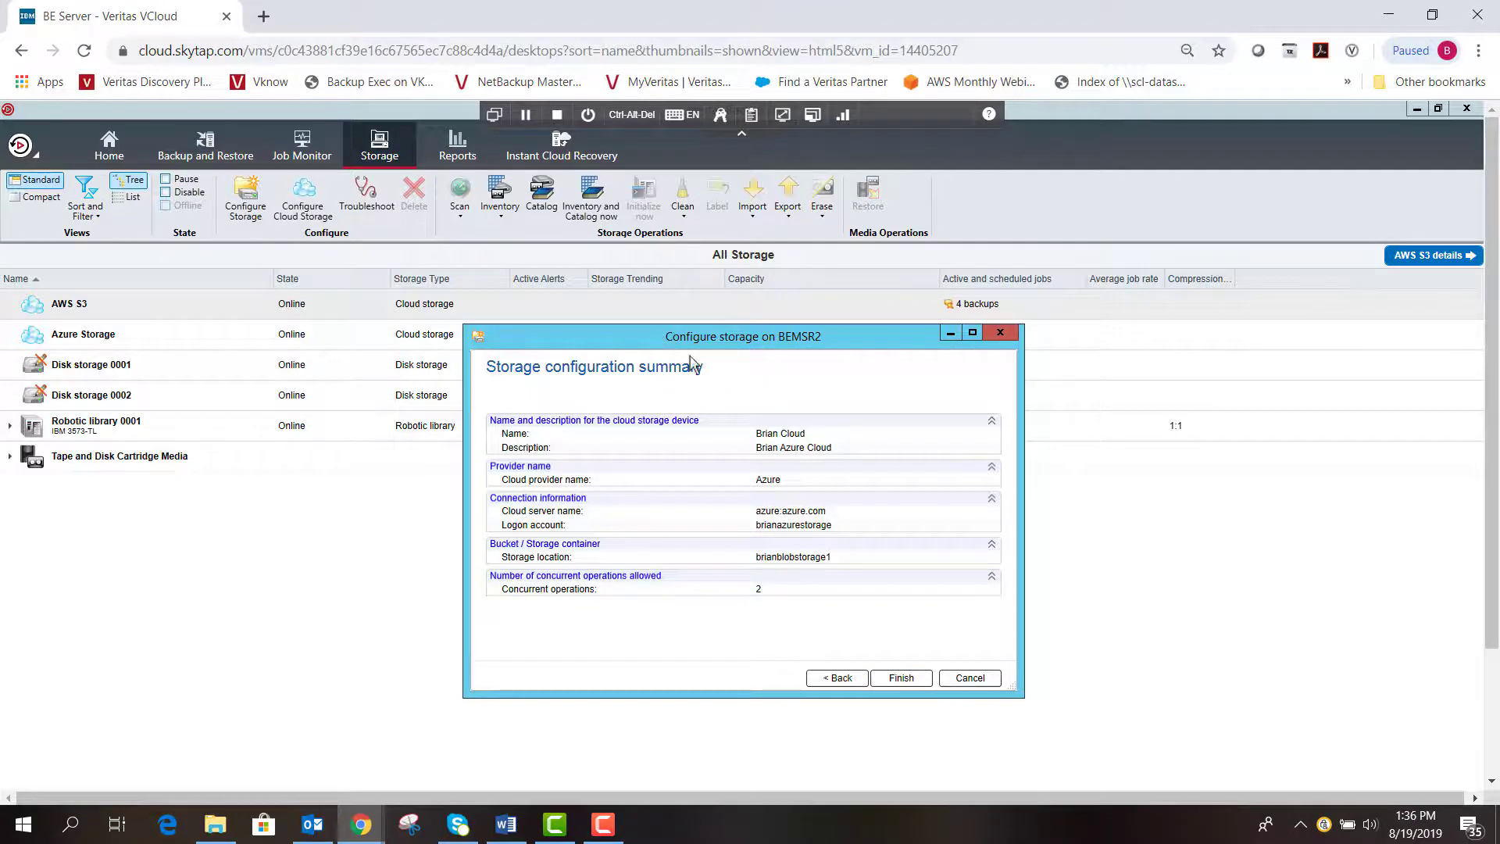
Step: Finish the cloud storage configuration and restart the Backup Exec services to bring the device online
left_click(908, 681)
left_click(909, 682)
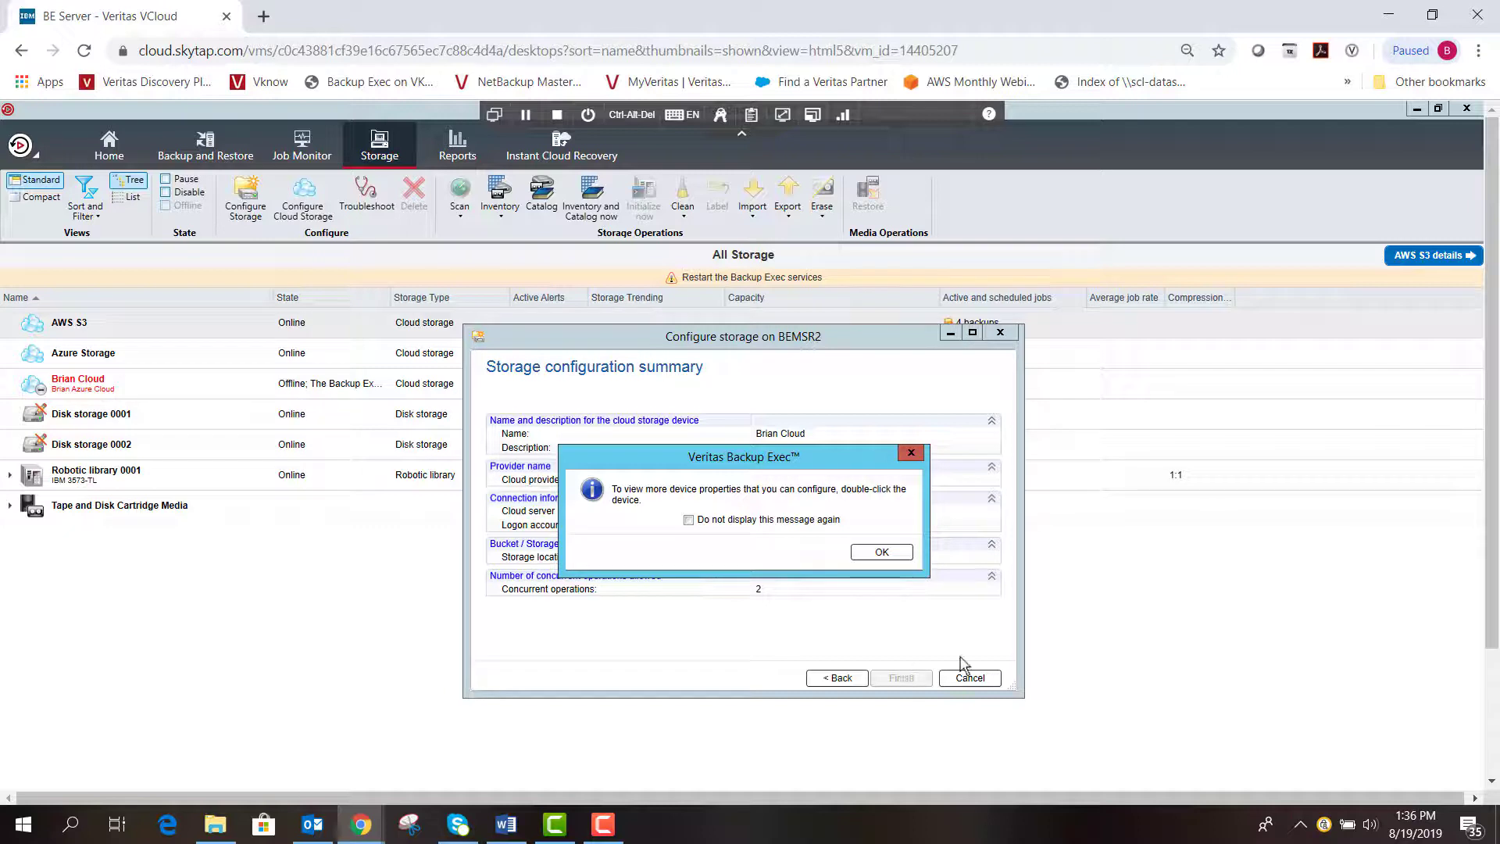
left_click(881, 552)
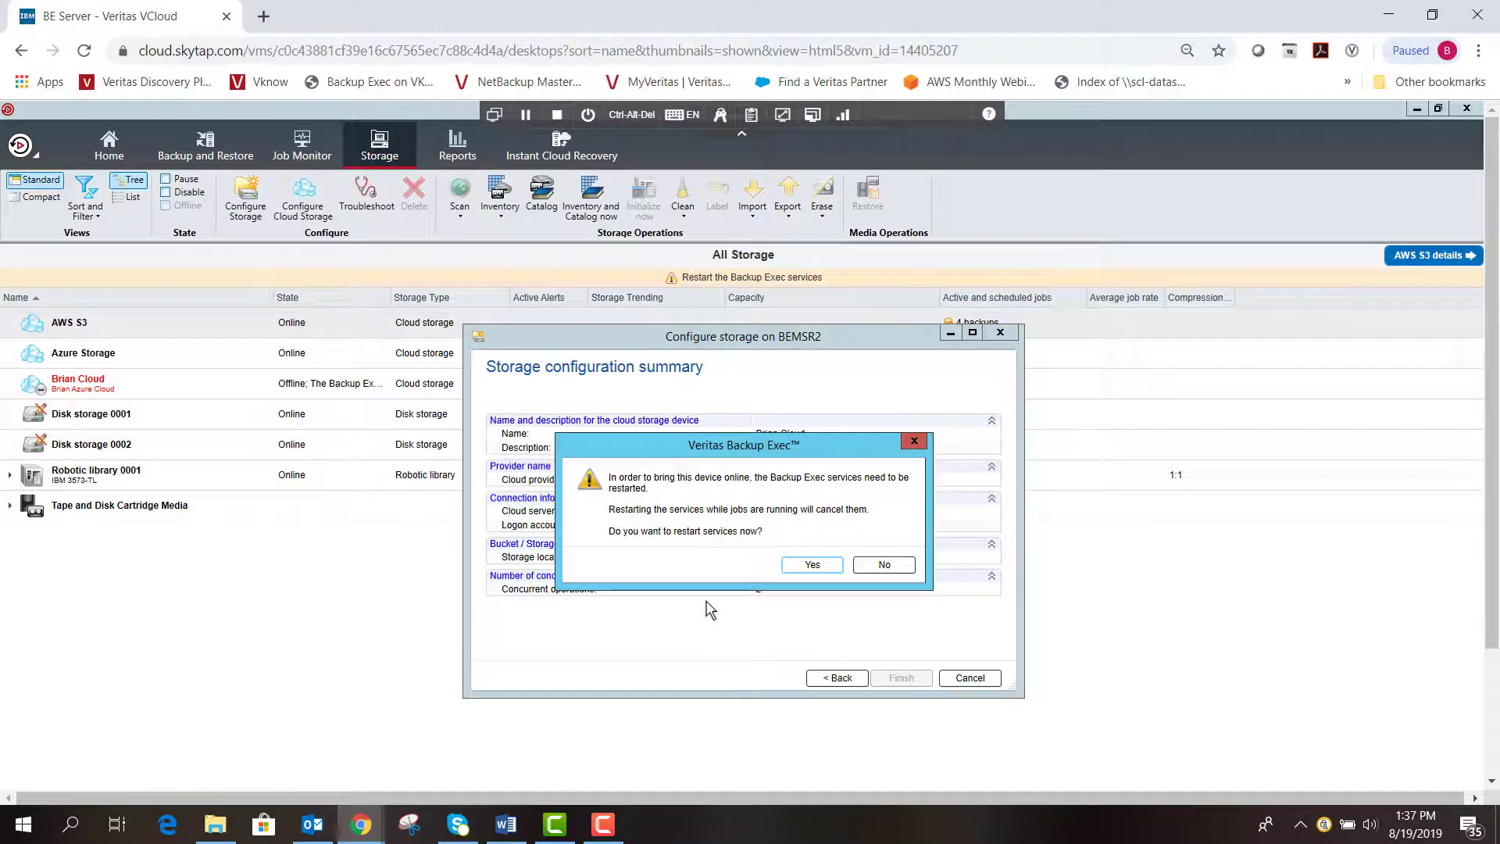
left_click(813, 565)
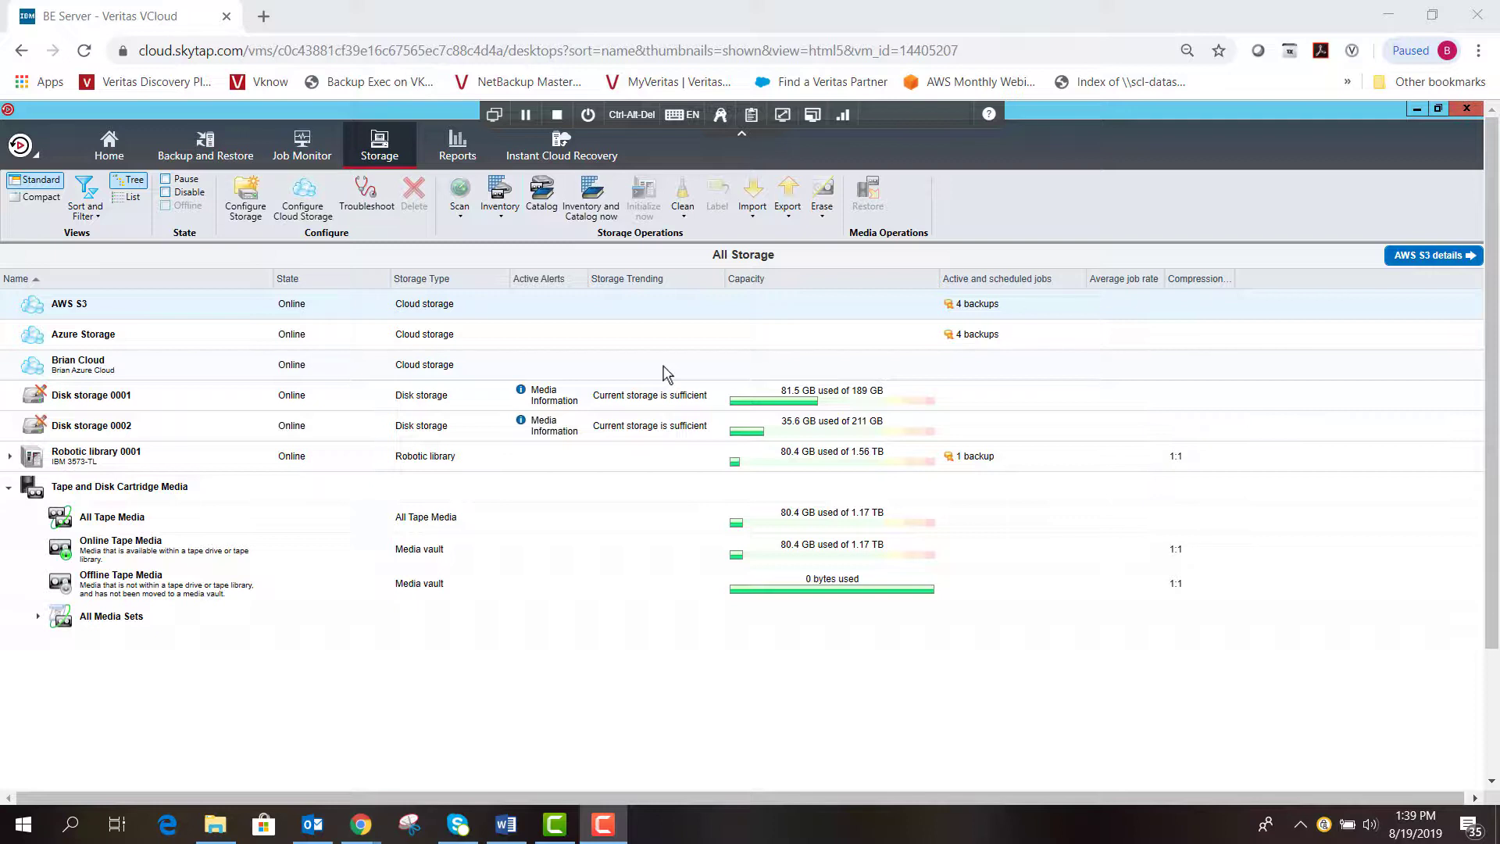
Step: Create a backup-to-cloud definition for the BEMSR2.lab.vrts server
left_click(205, 157)
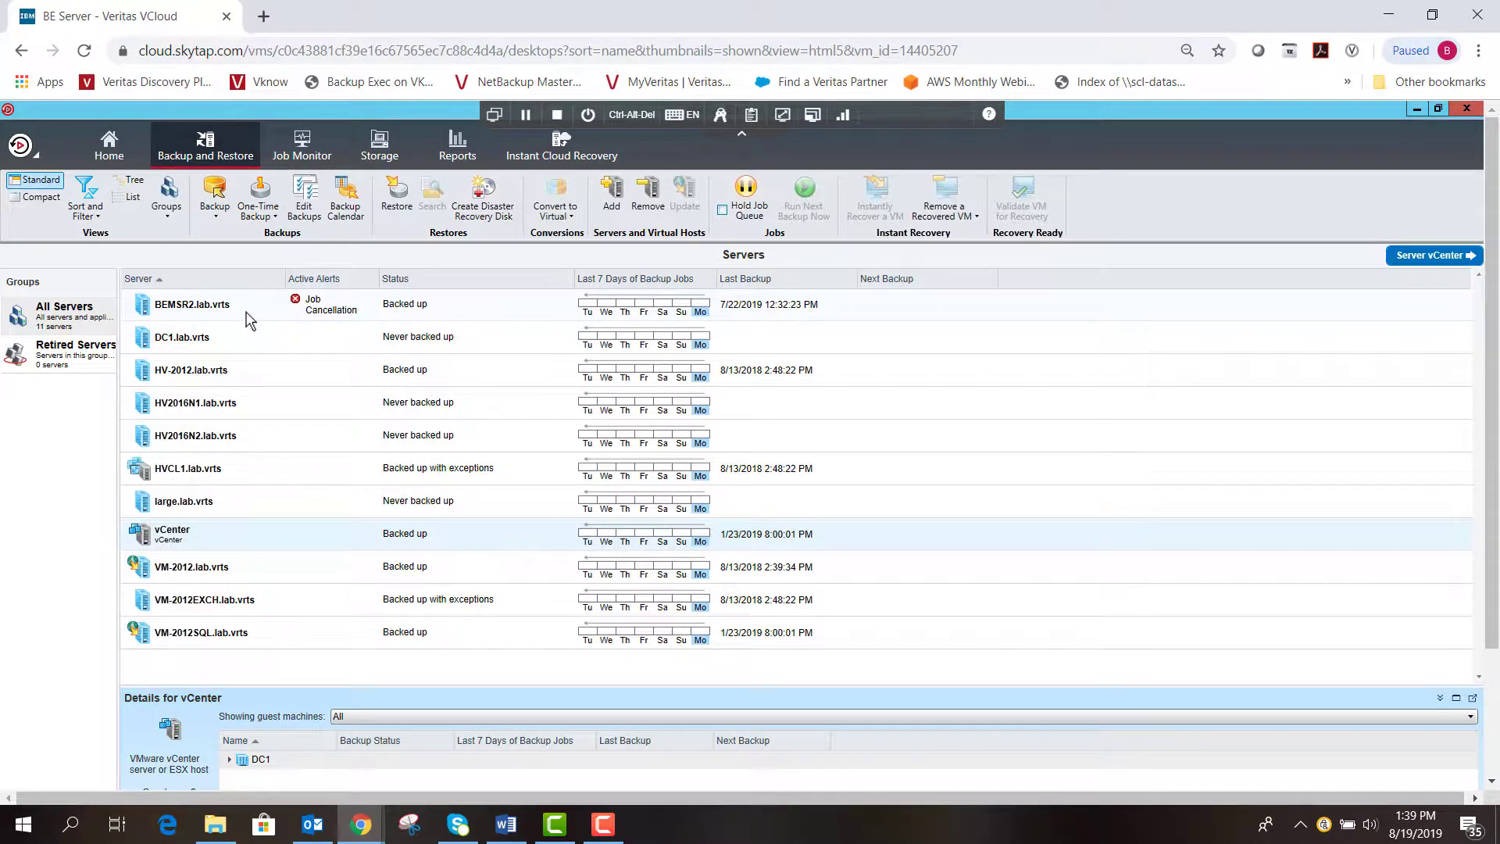
right_click(248, 314)
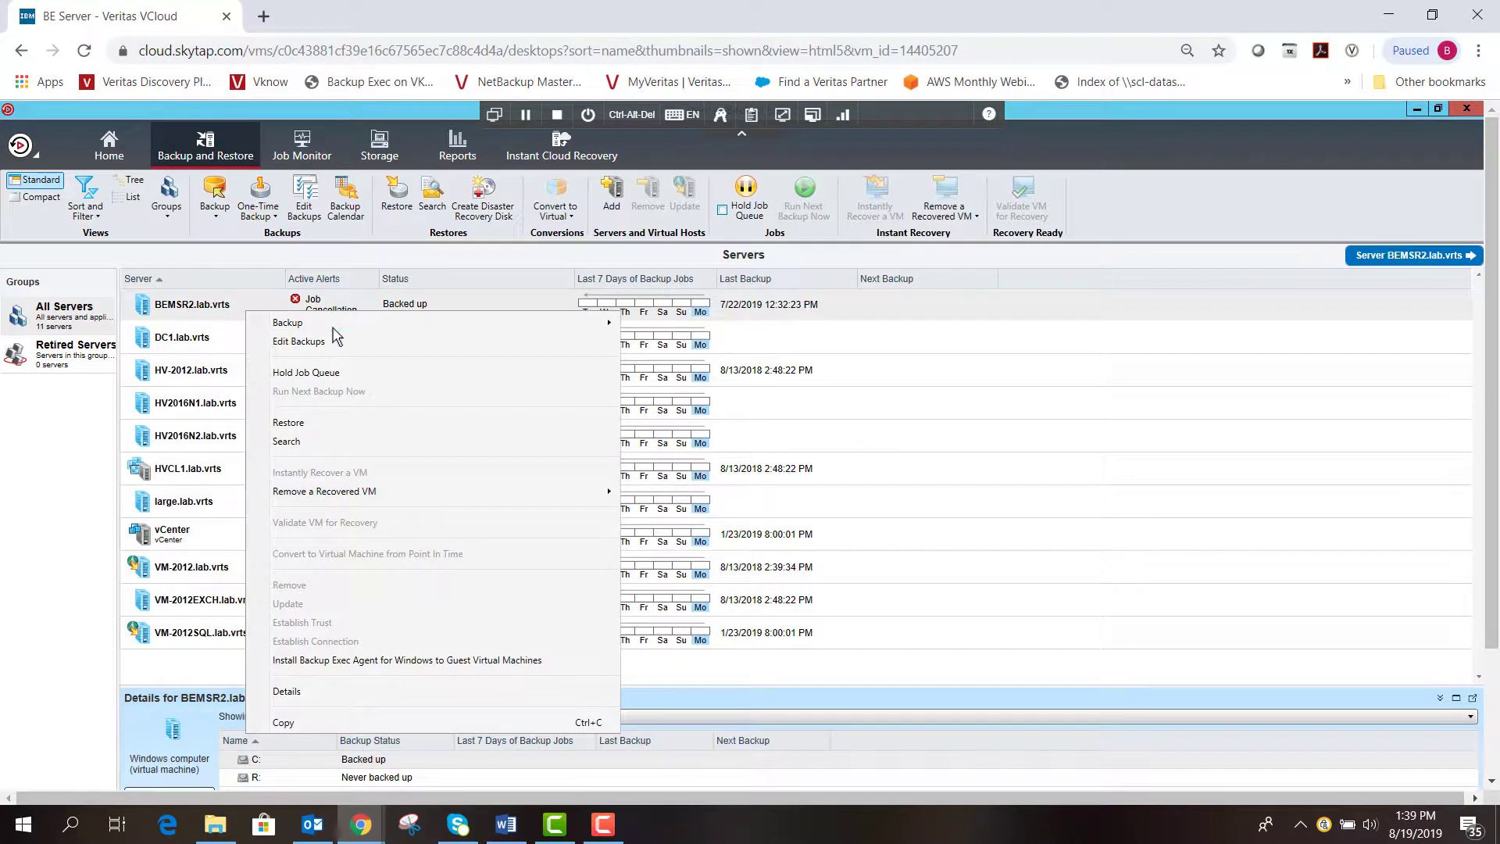
mouse_move(430, 327)
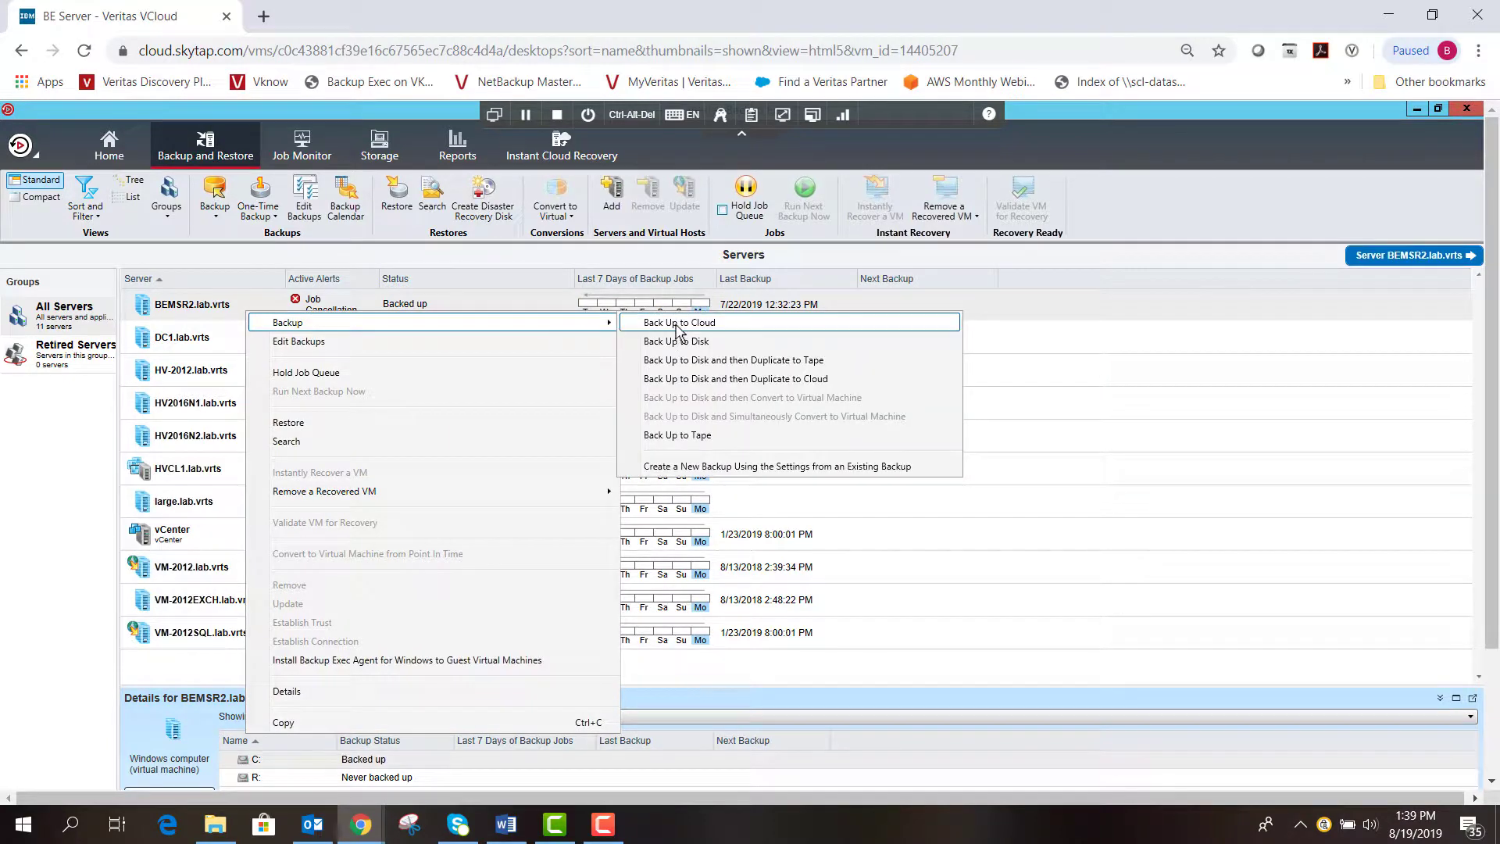
left_click(734, 326)
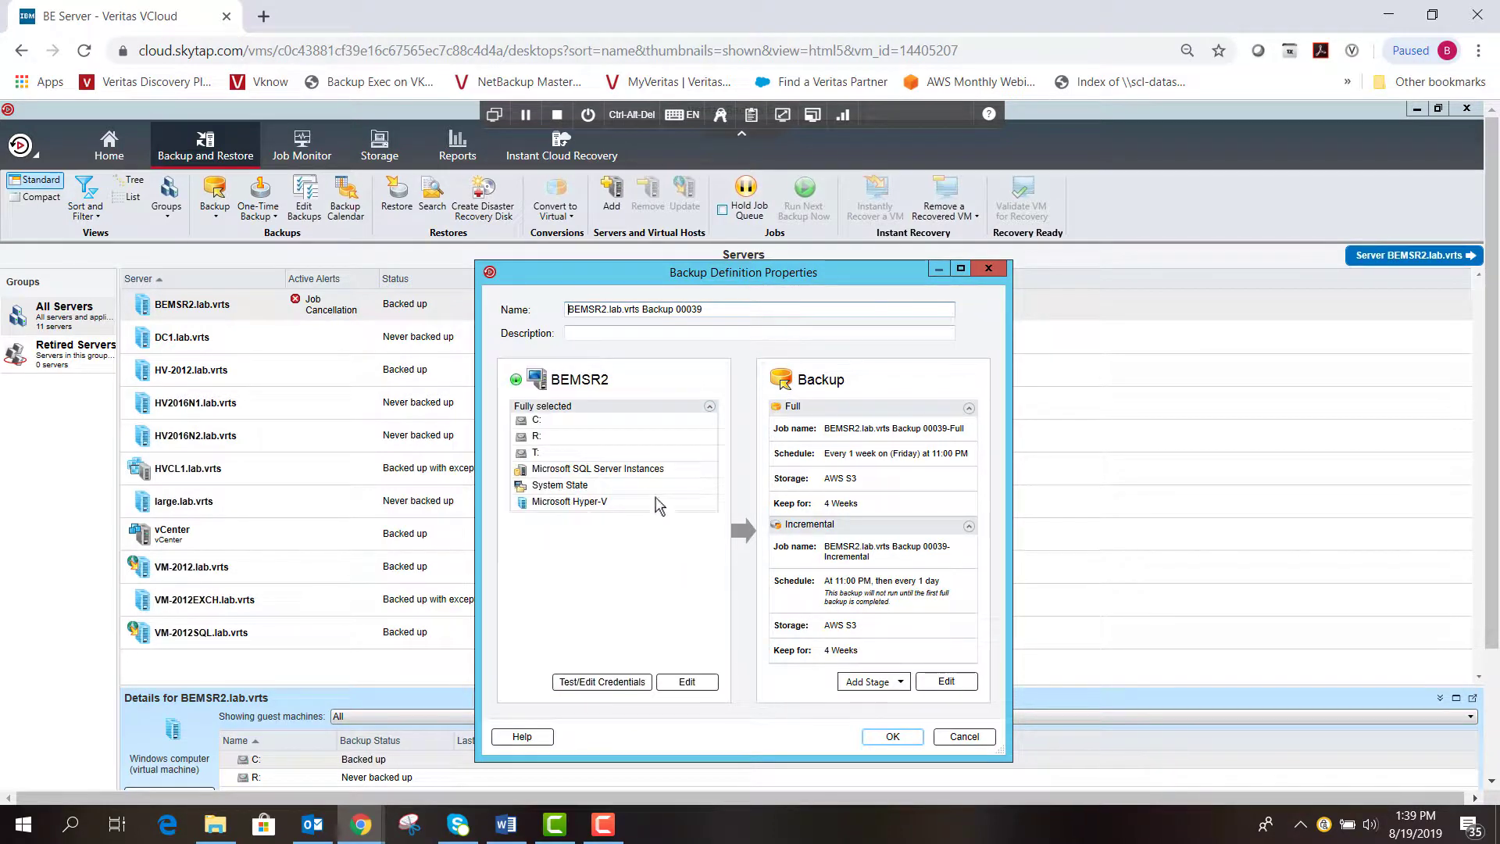
Step: Limit the backup selections to the PerfLogs folder on the C: drive of BEMSR2.lab.vrts
left_click(688, 683)
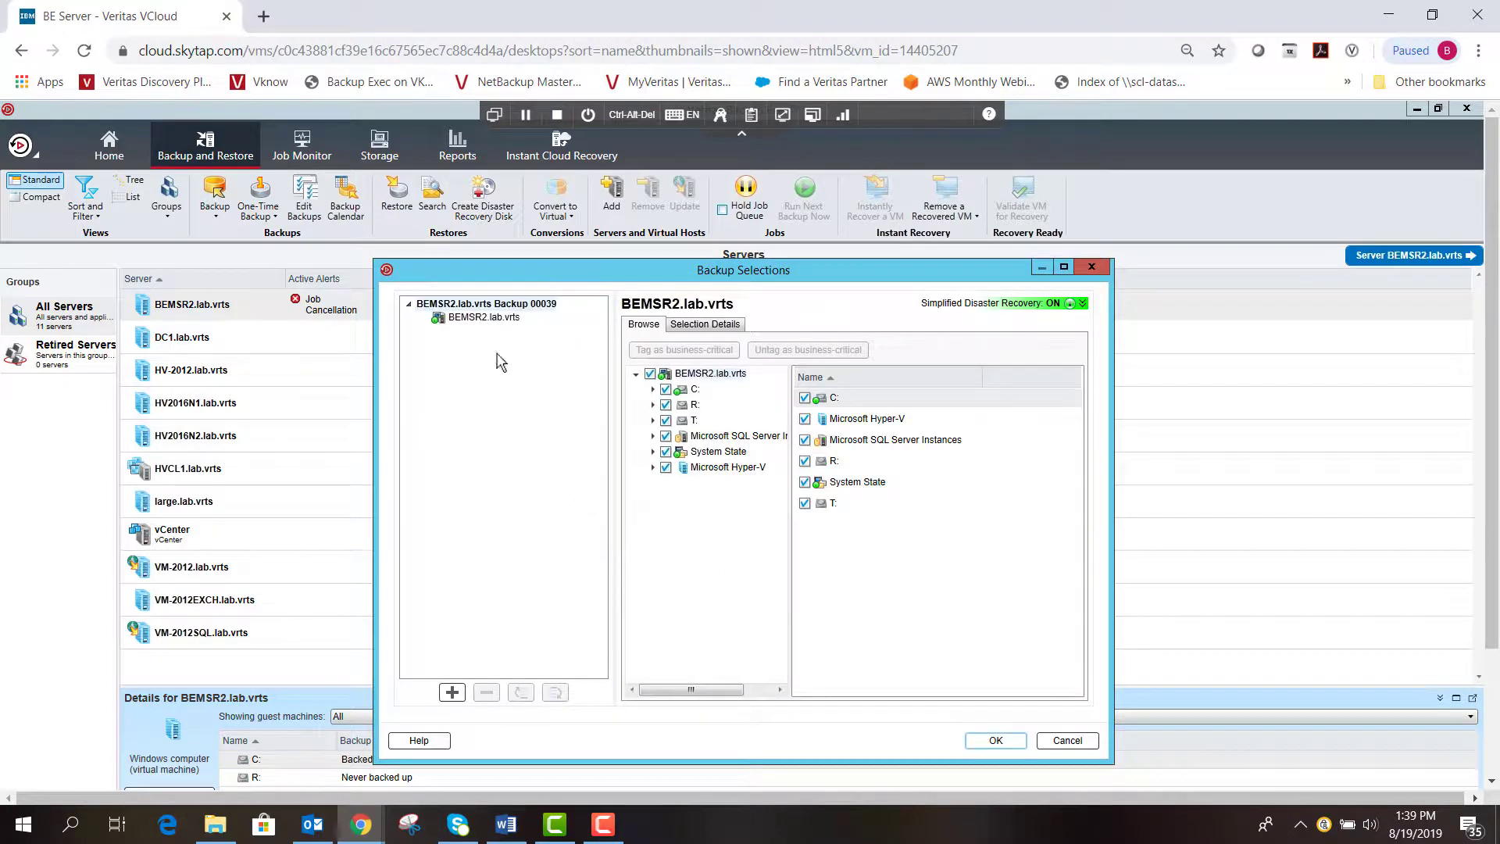
left_click(665, 390)
left_click(653, 389)
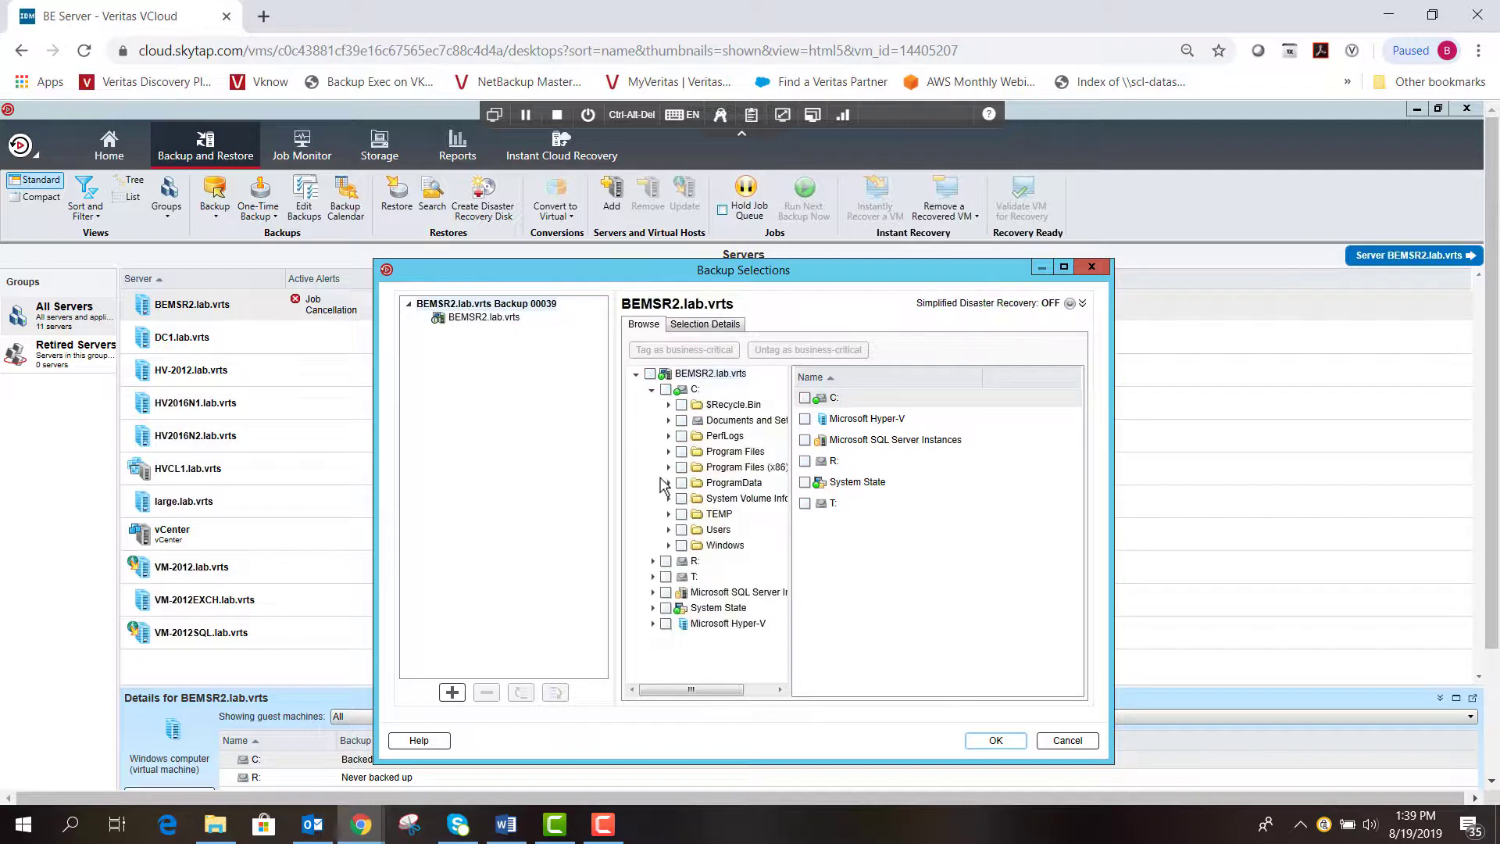
left_click(681, 436)
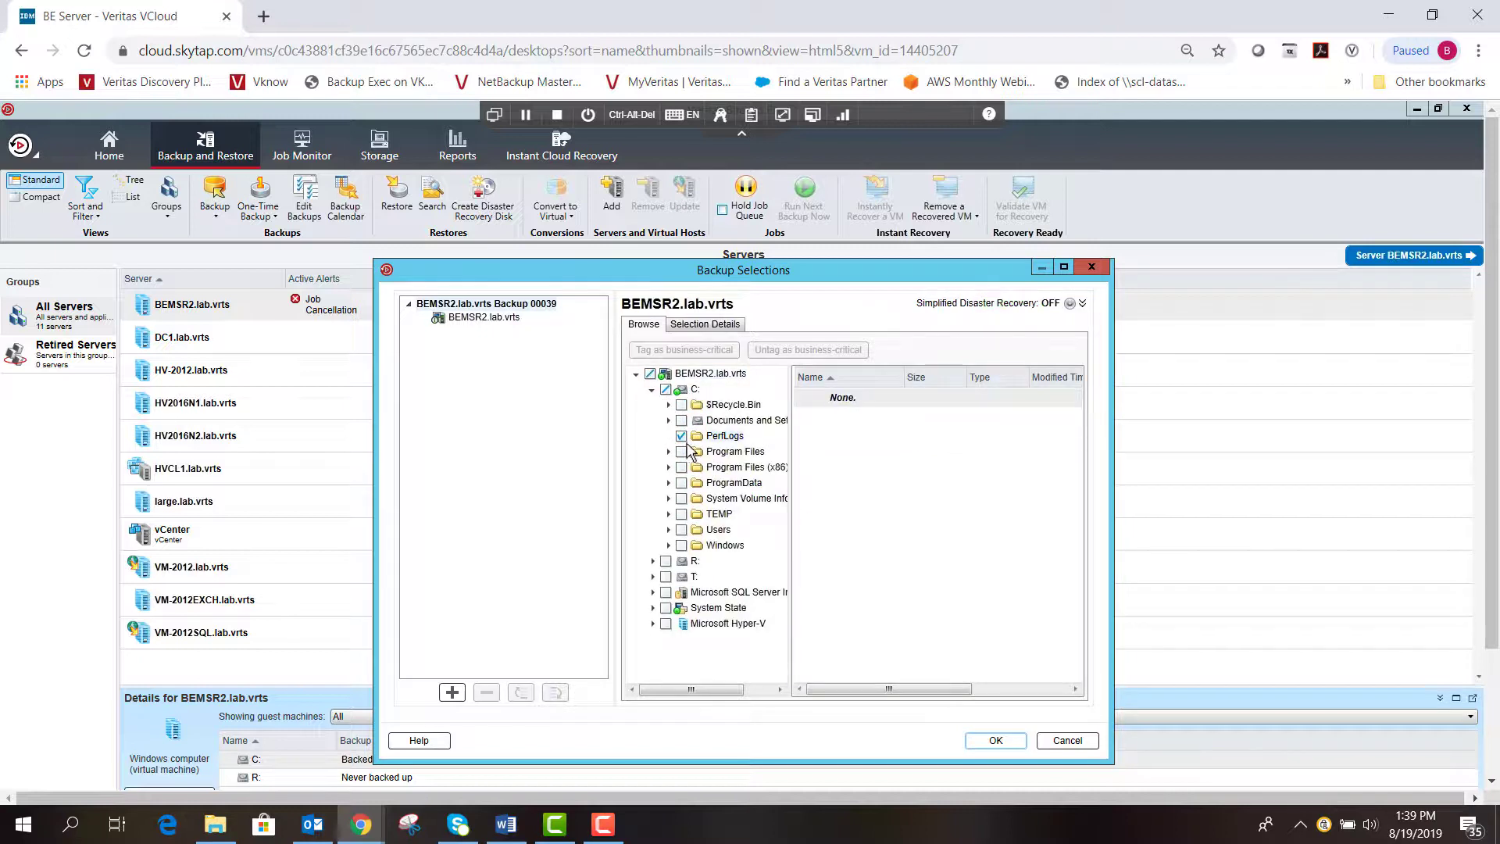
left_click(989, 740)
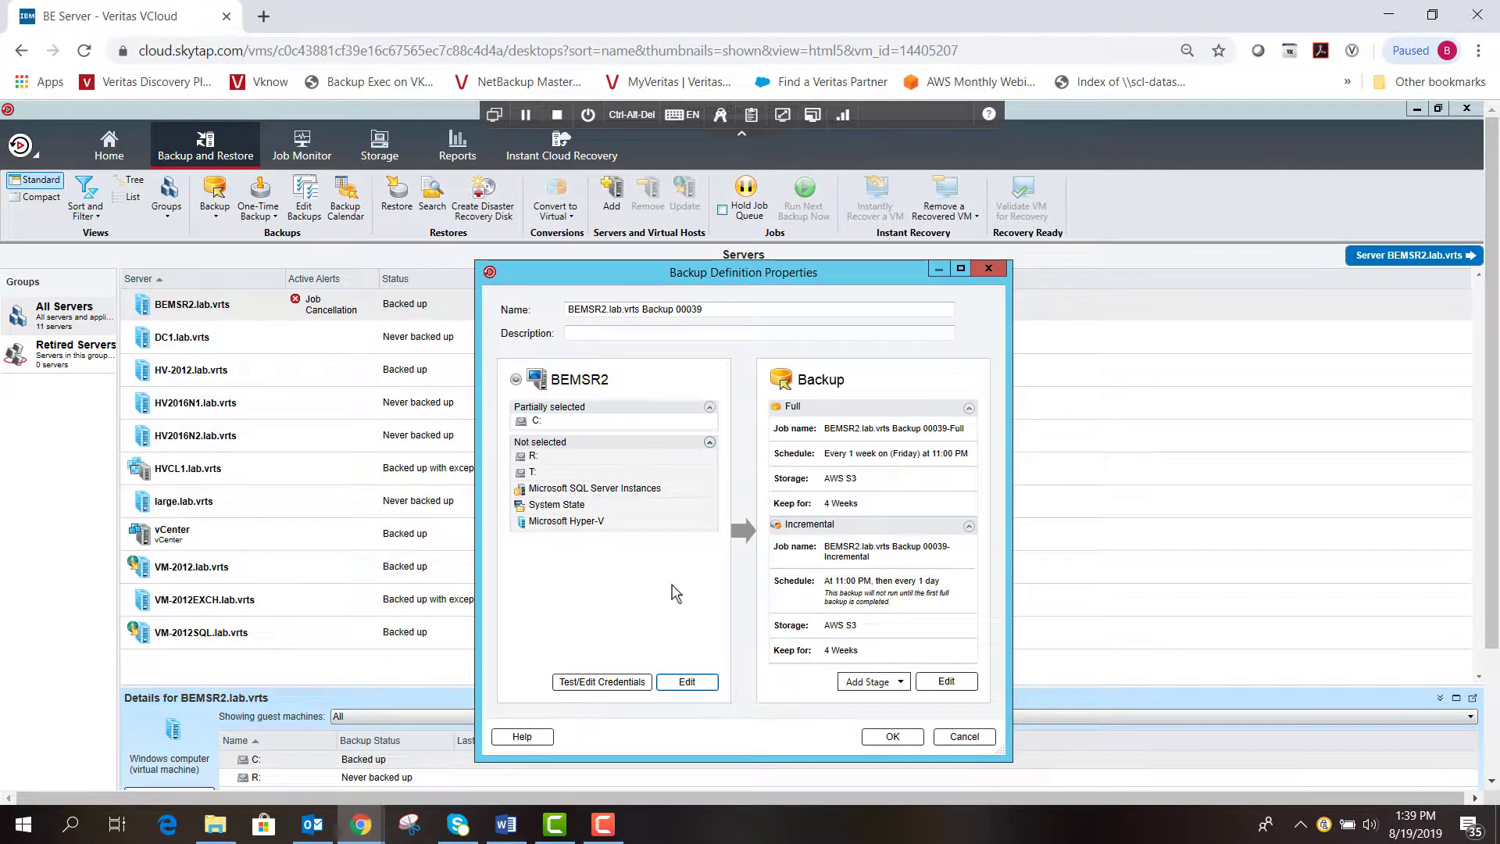
Step: Set the storage target of both the full and incremental backup jobs to Brian Cloud
left_click(961, 686)
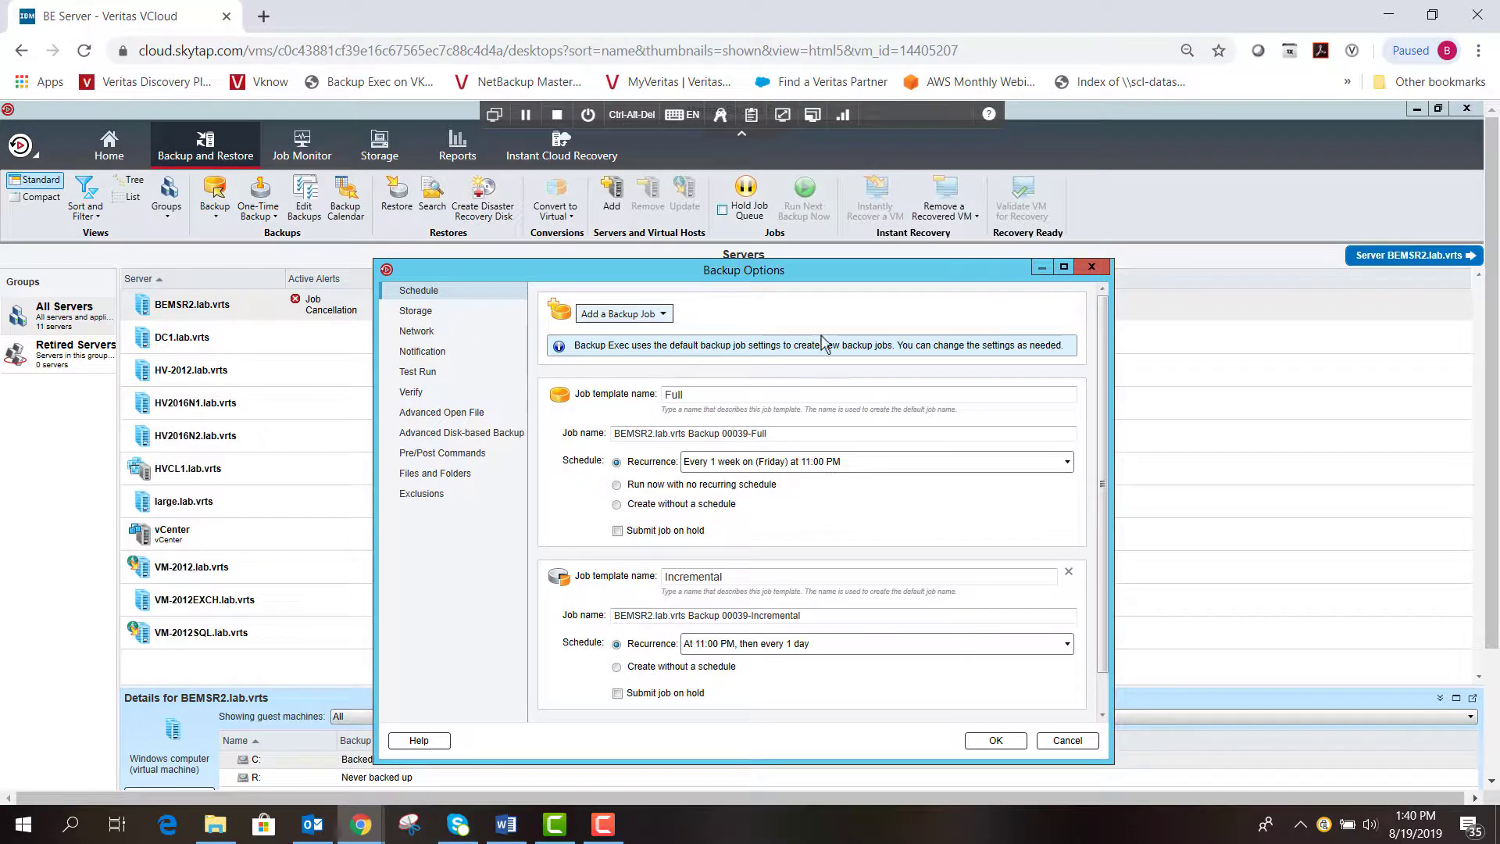
left_click(415, 312)
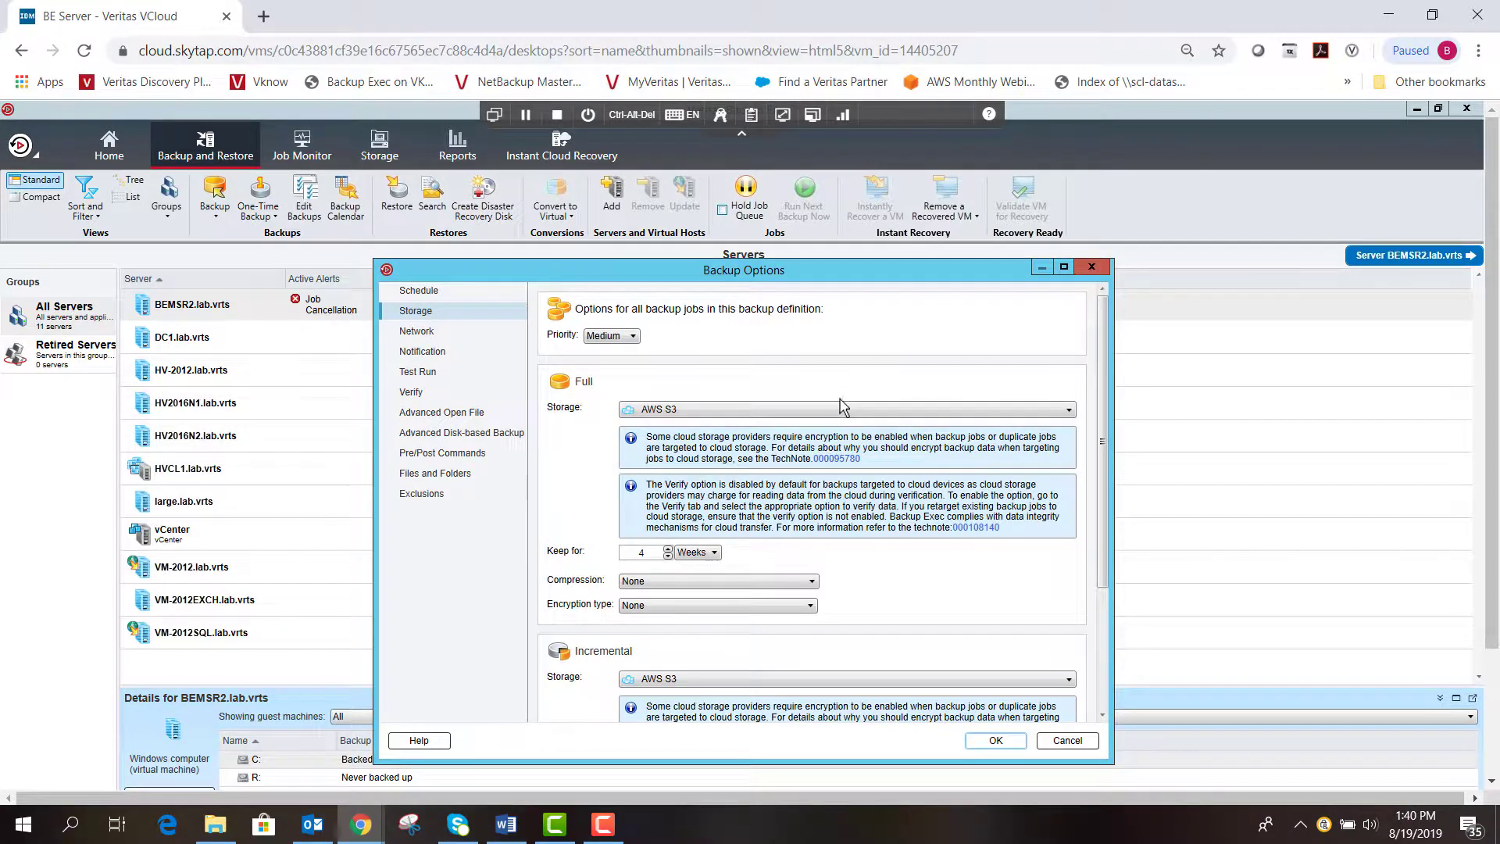
left_click(791, 410)
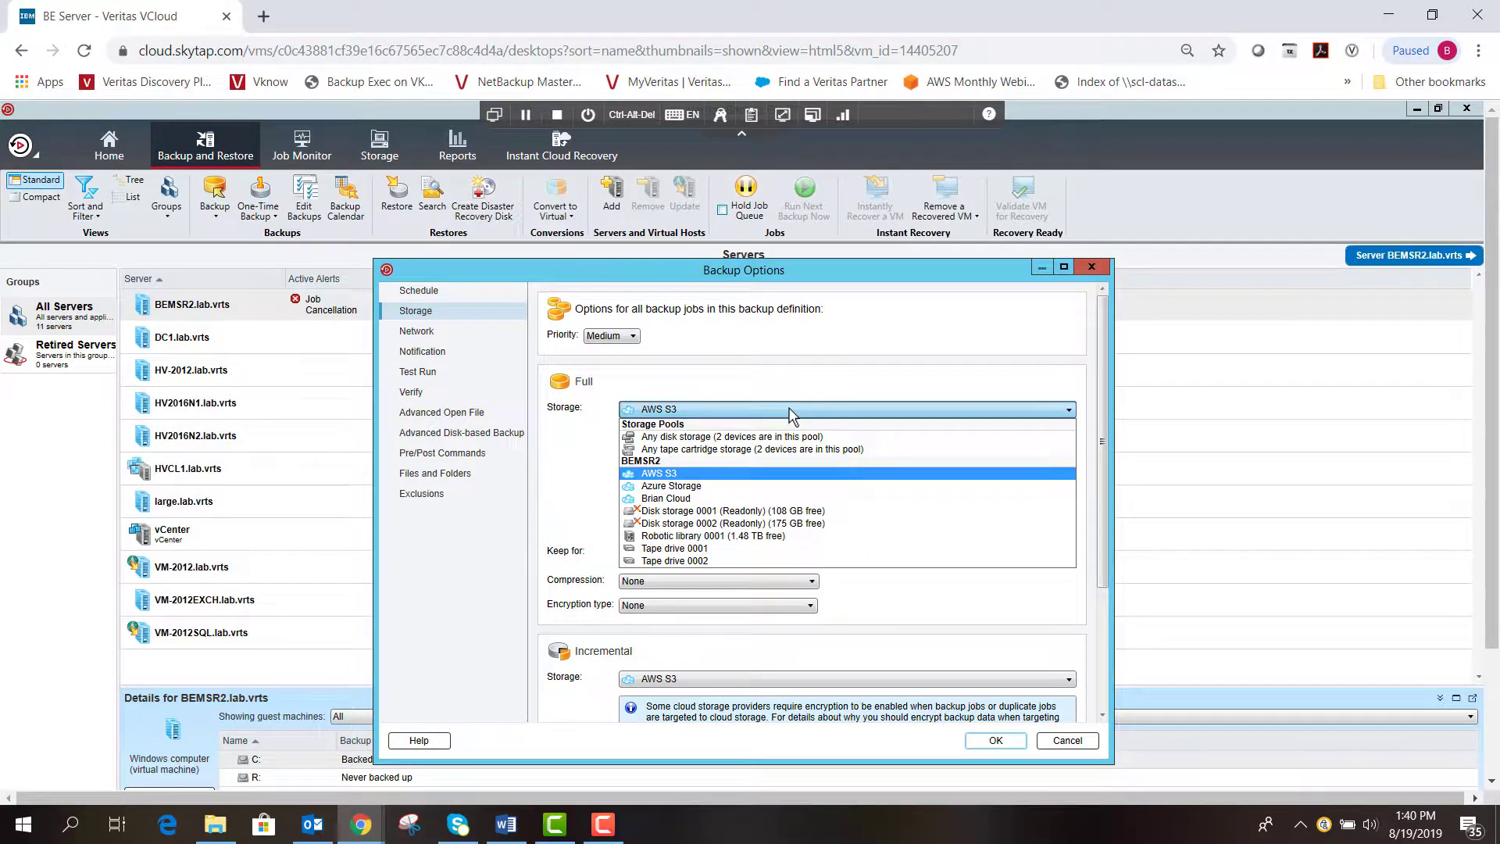
left_click(672, 498)
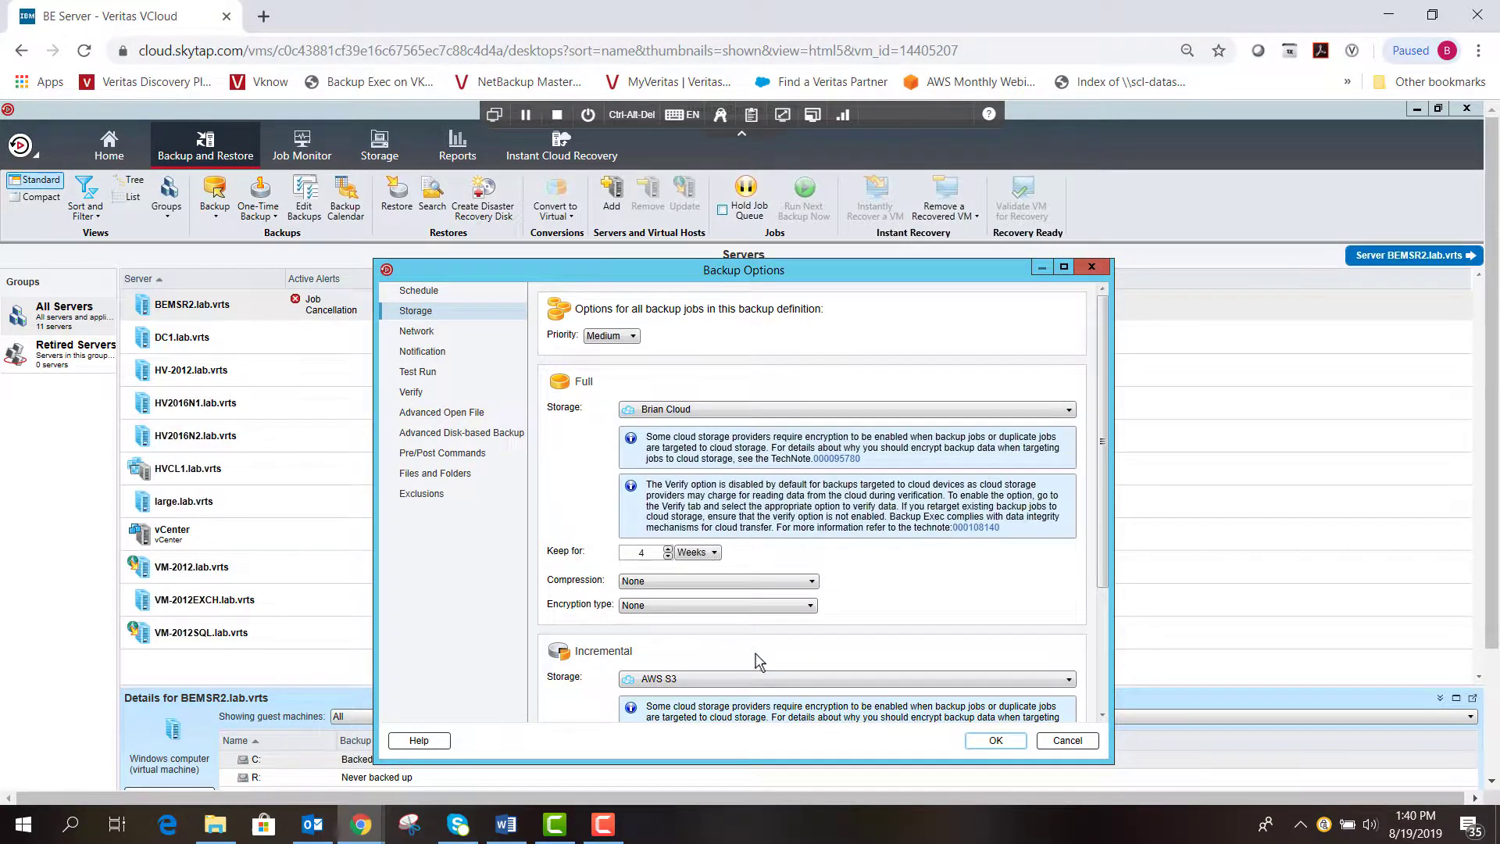
left_click_drag(1101, 569, 1047, 675)
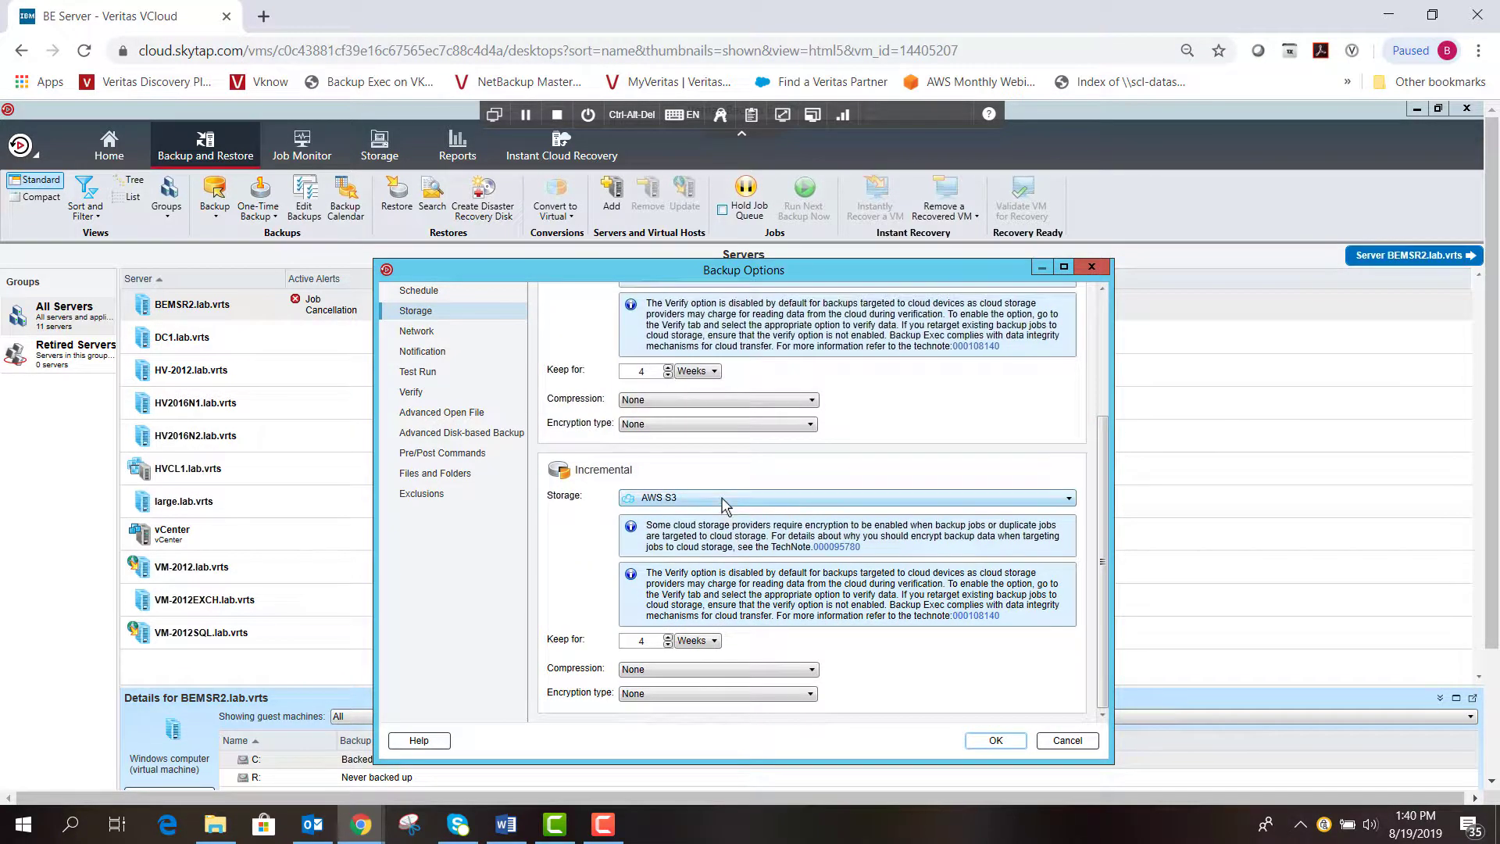
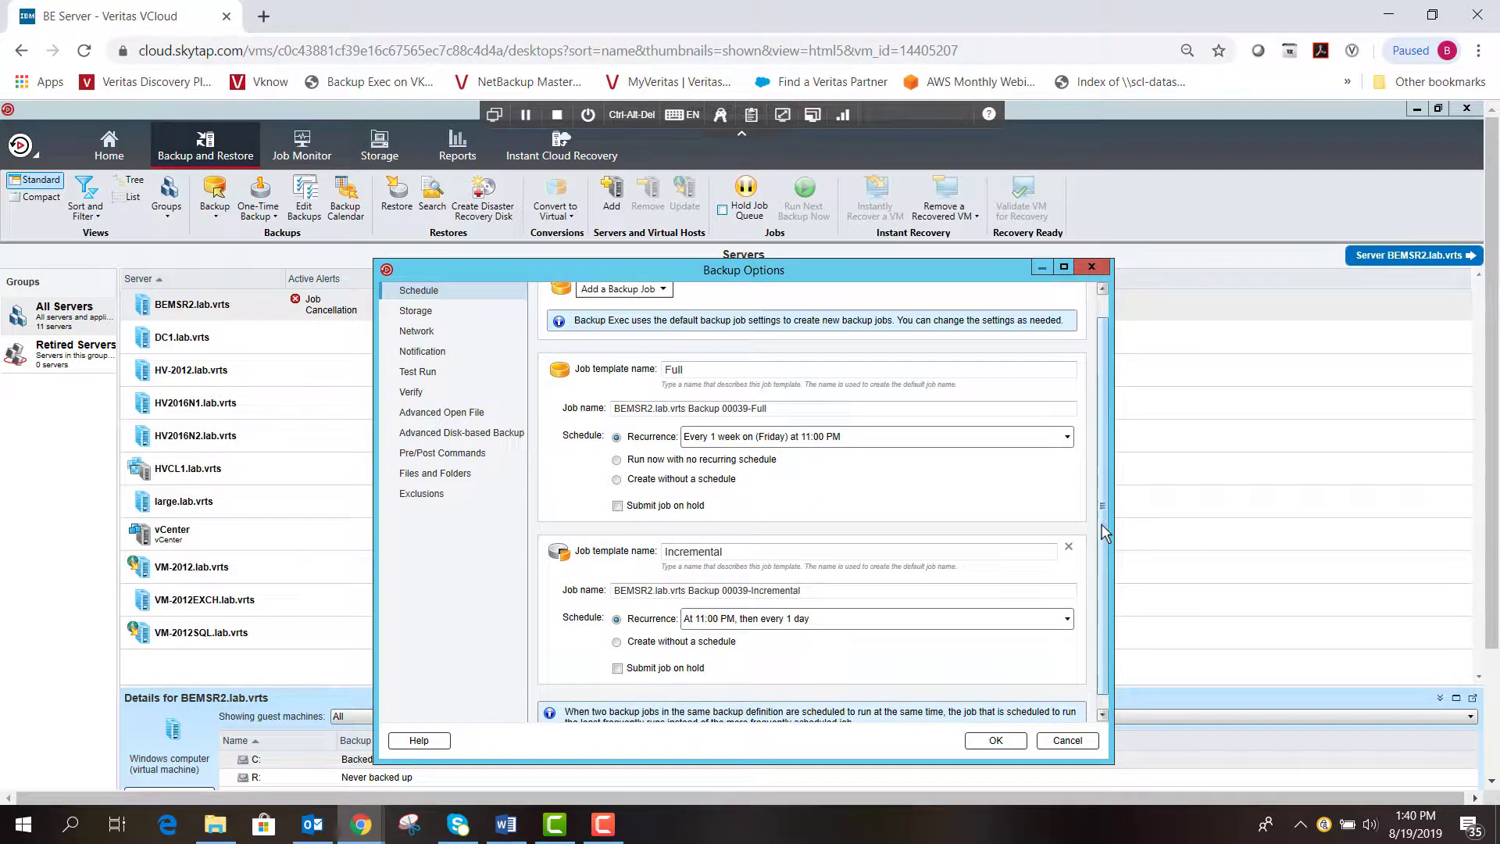
Step: Set both the incremental and full jobs to be submitted on hold, and apply the backup options
scroll(1093, 539, "down", 1)
left_click(622, 655)
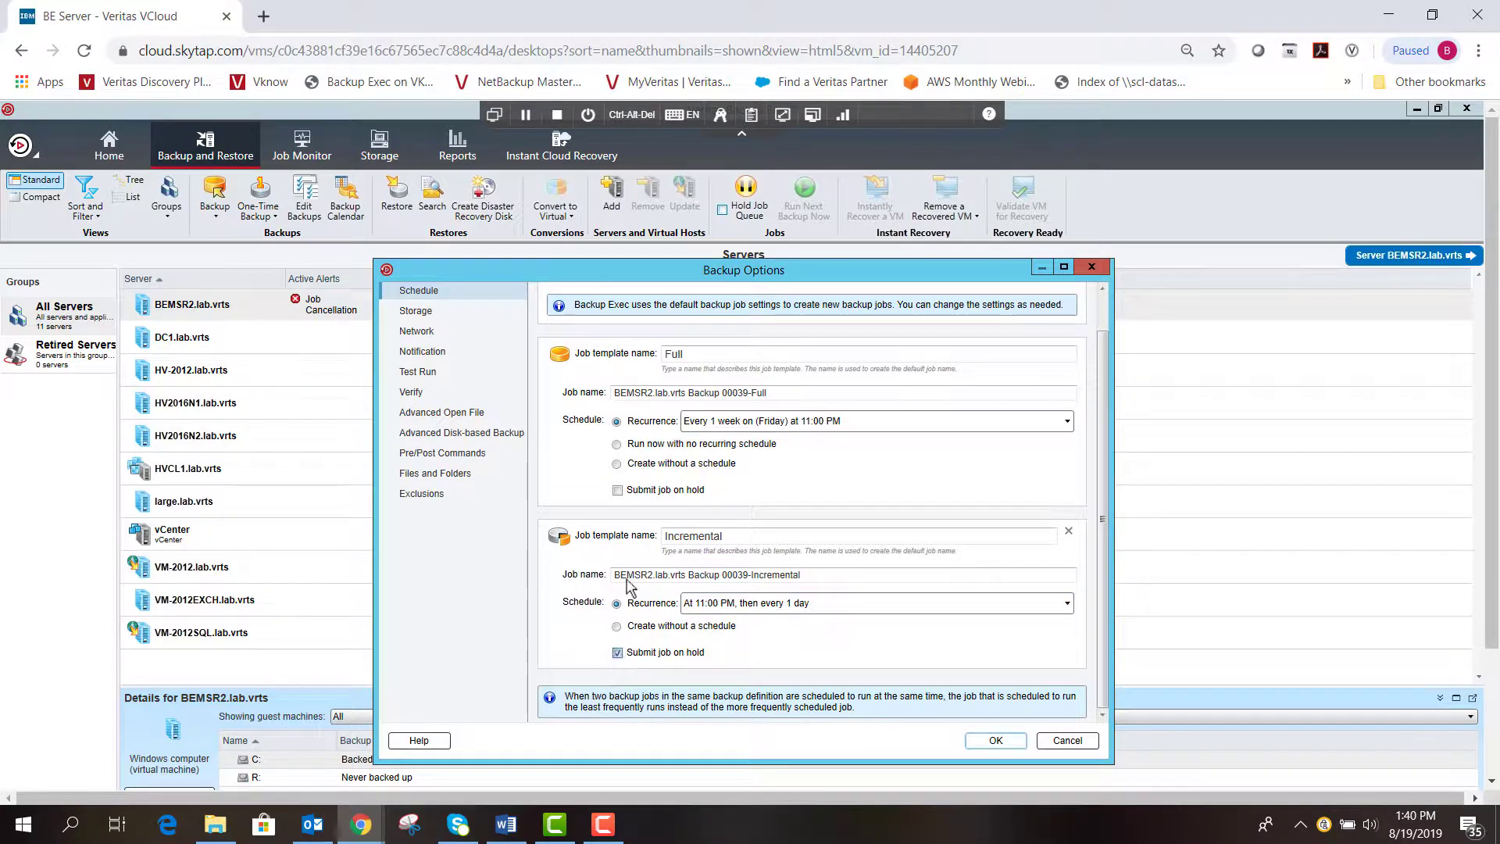
left_click(619, 491)
left_click(996, 741)
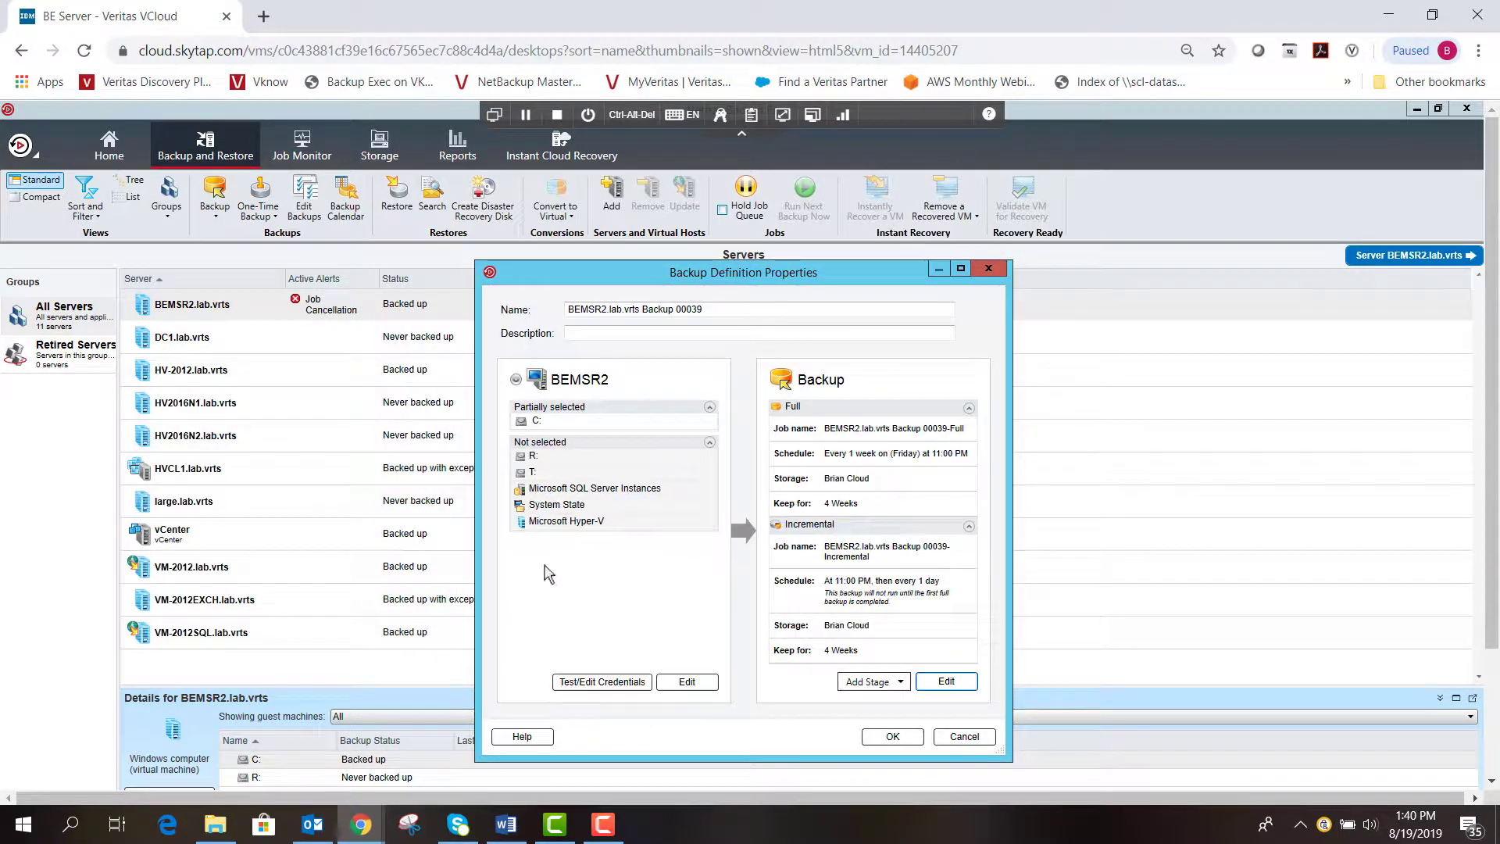
Step: Save the new BEMSR2.lab.vrts backup definition and run its full backup job immediately
left_click(898, 739)
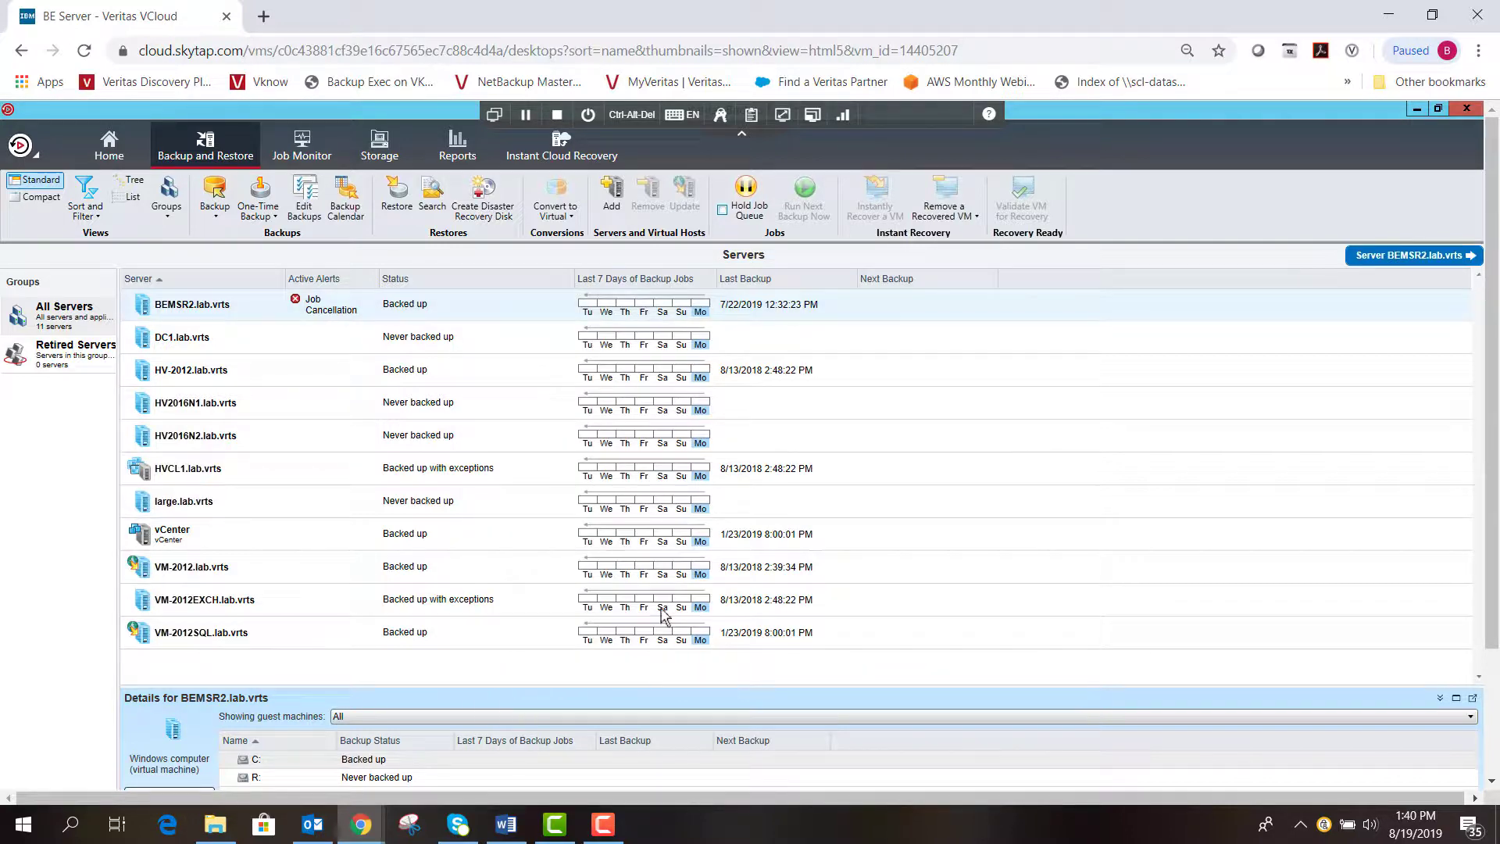
left_click(302, 158)
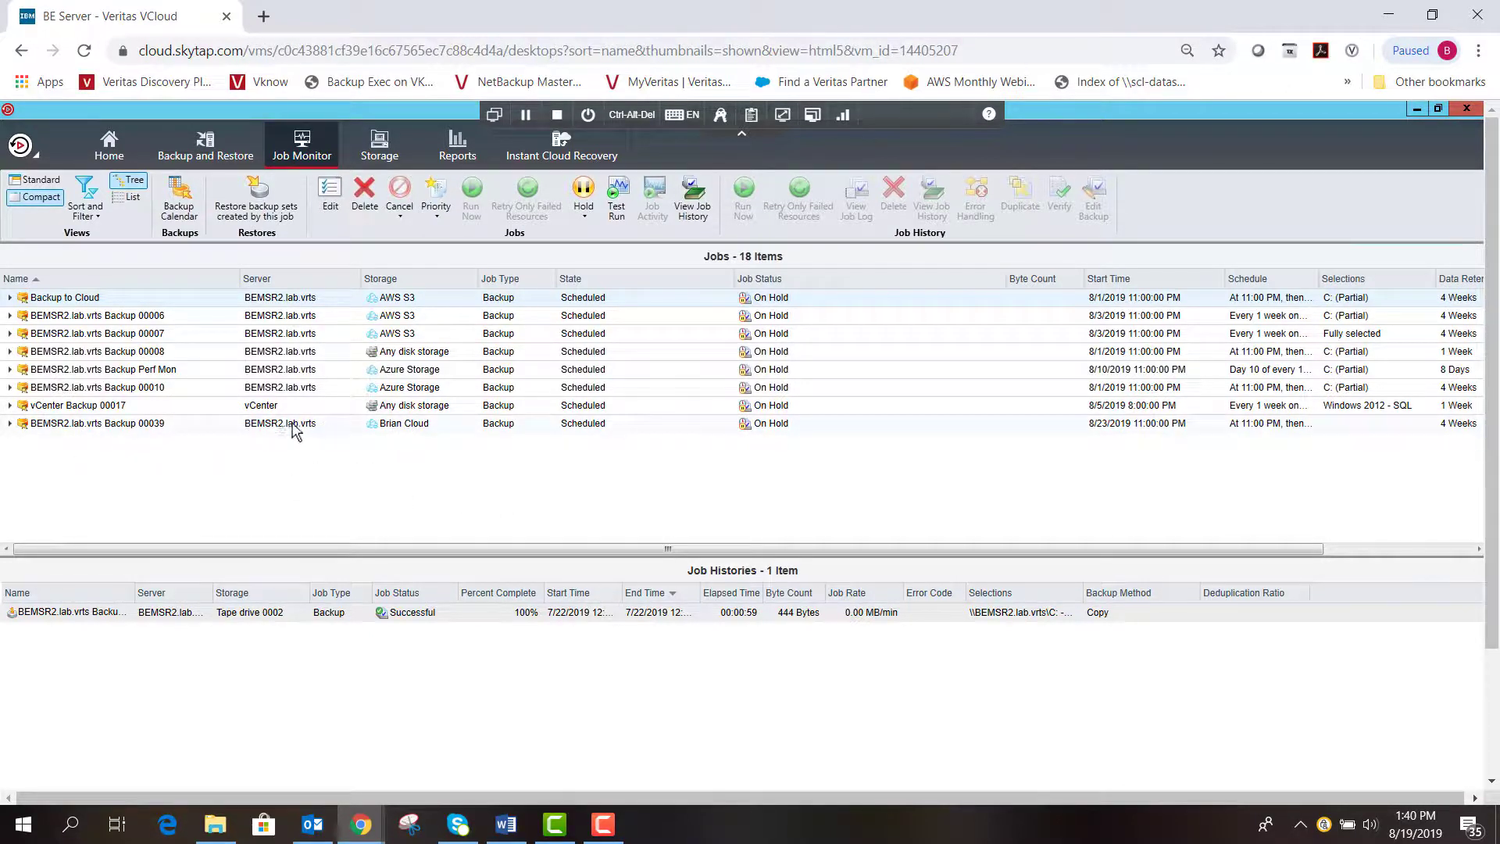
left_click(9, 423)
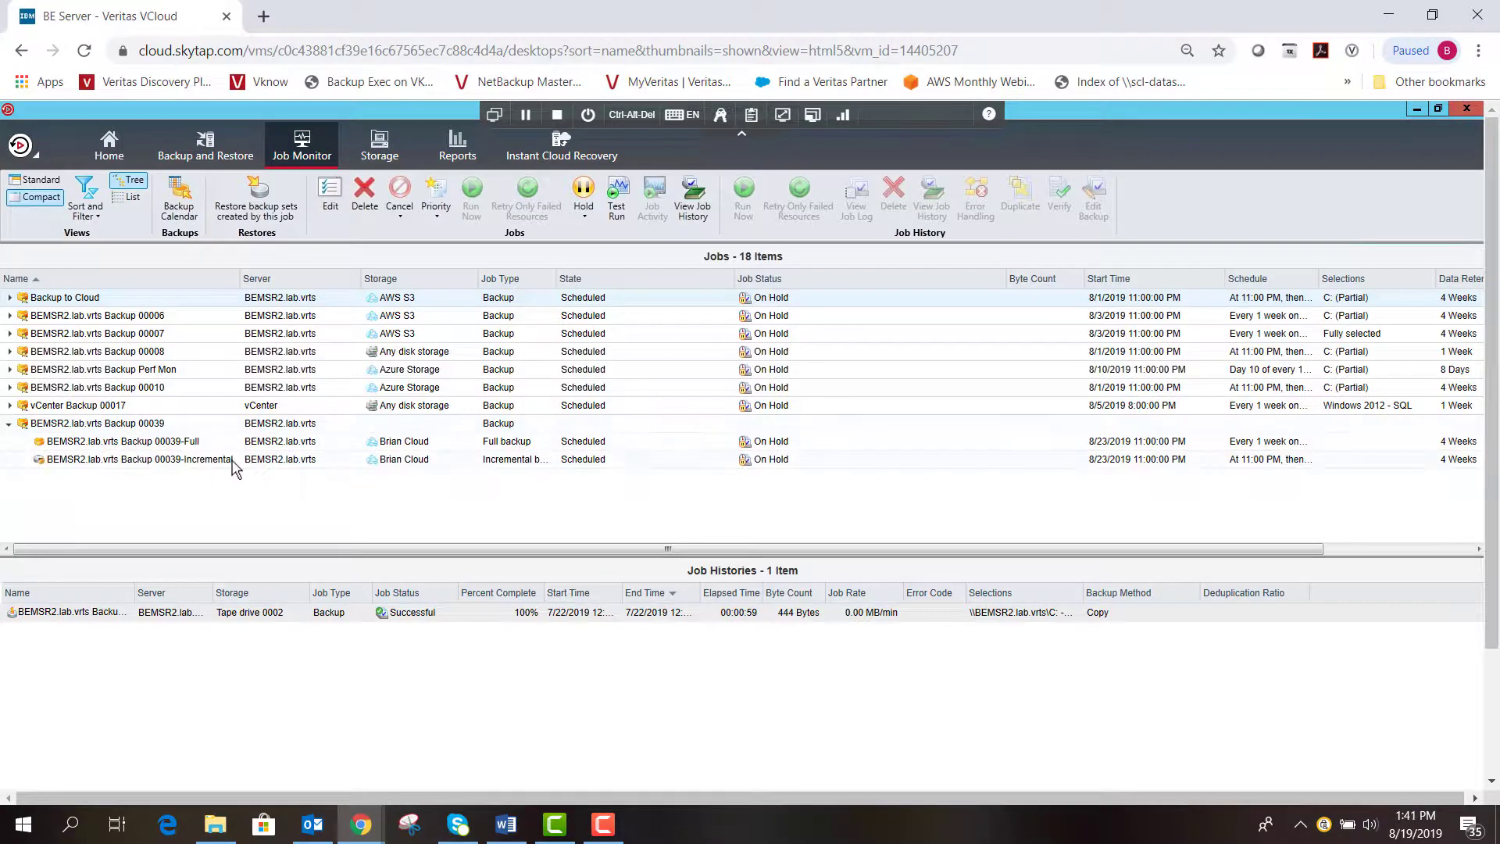
left_click(318, 445)
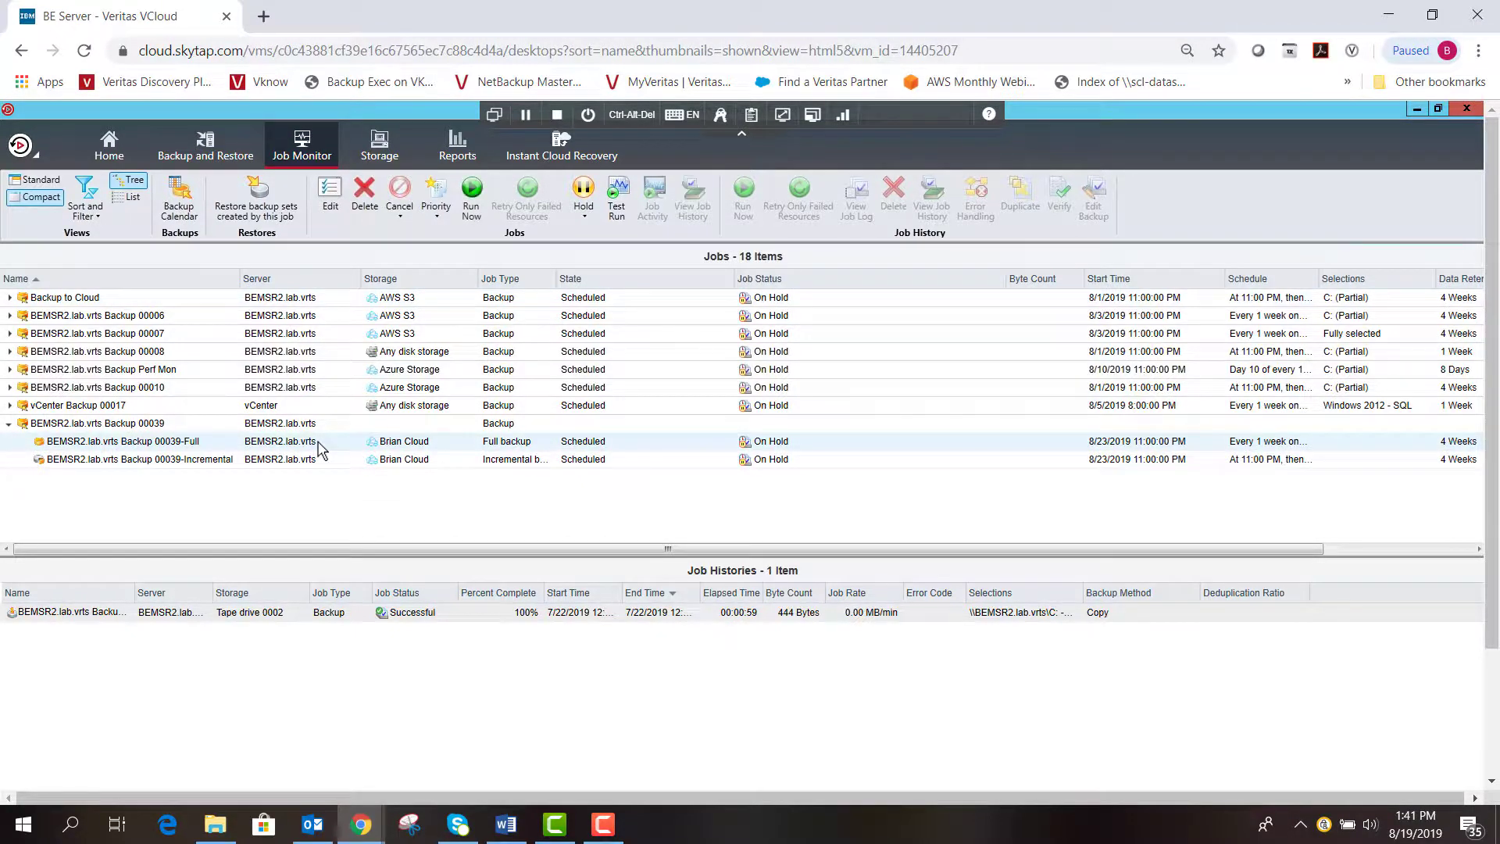
right_click(318, 446)
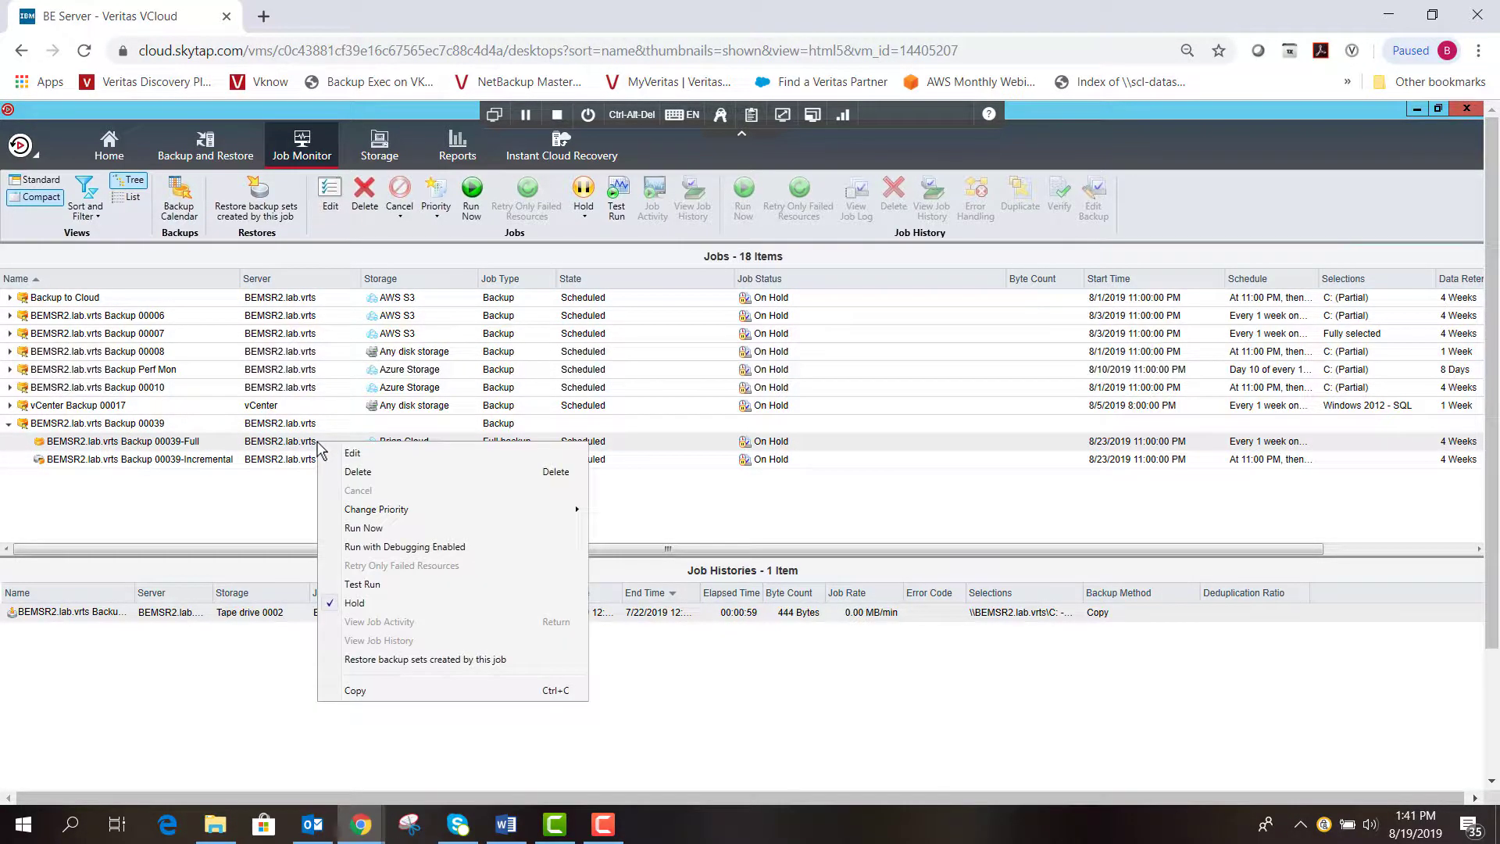
left_click(382, 529)
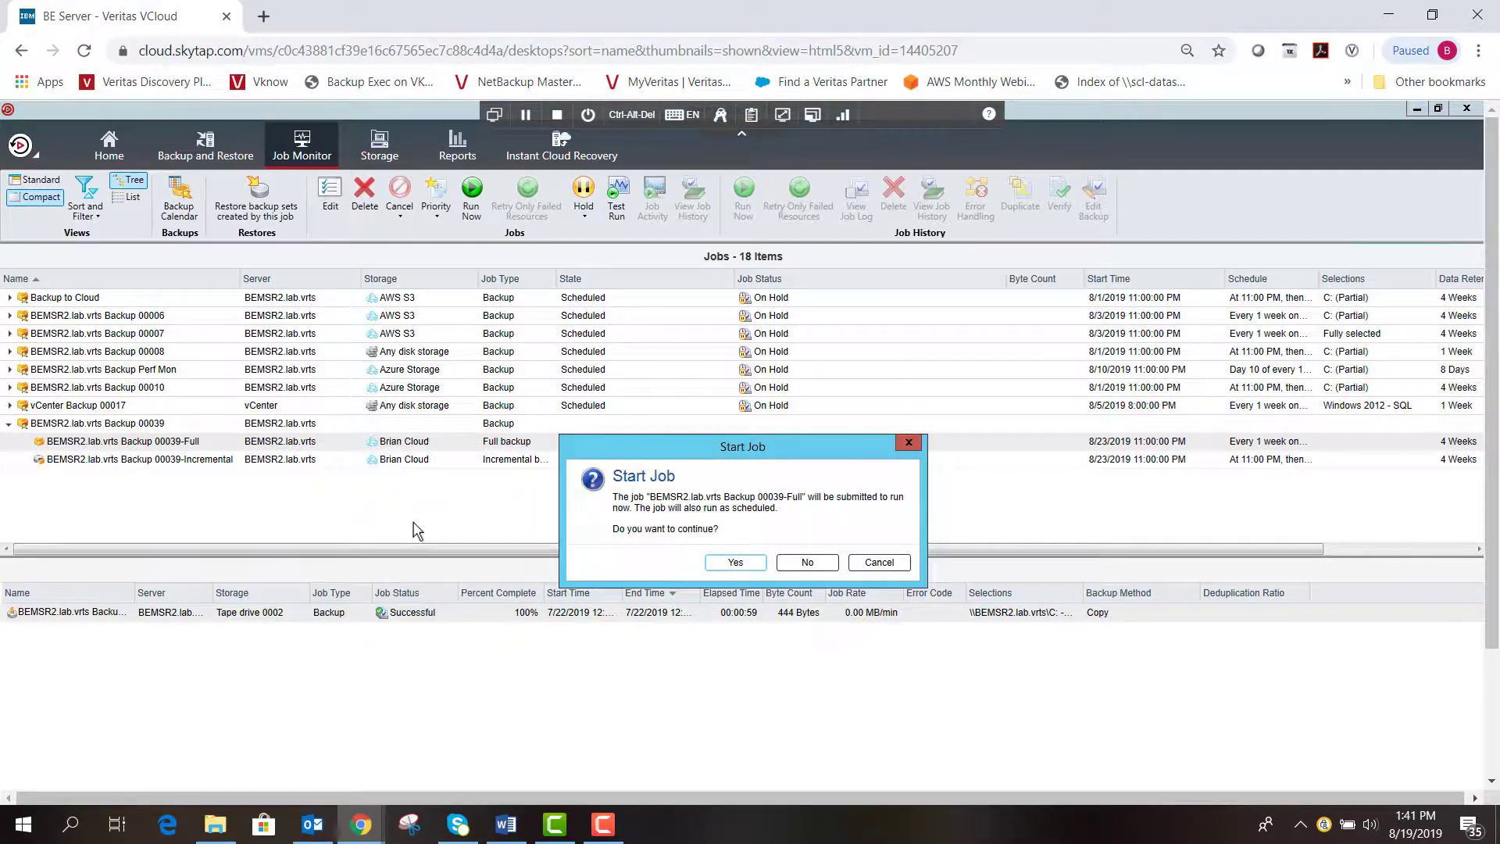
left_click(736, 563)
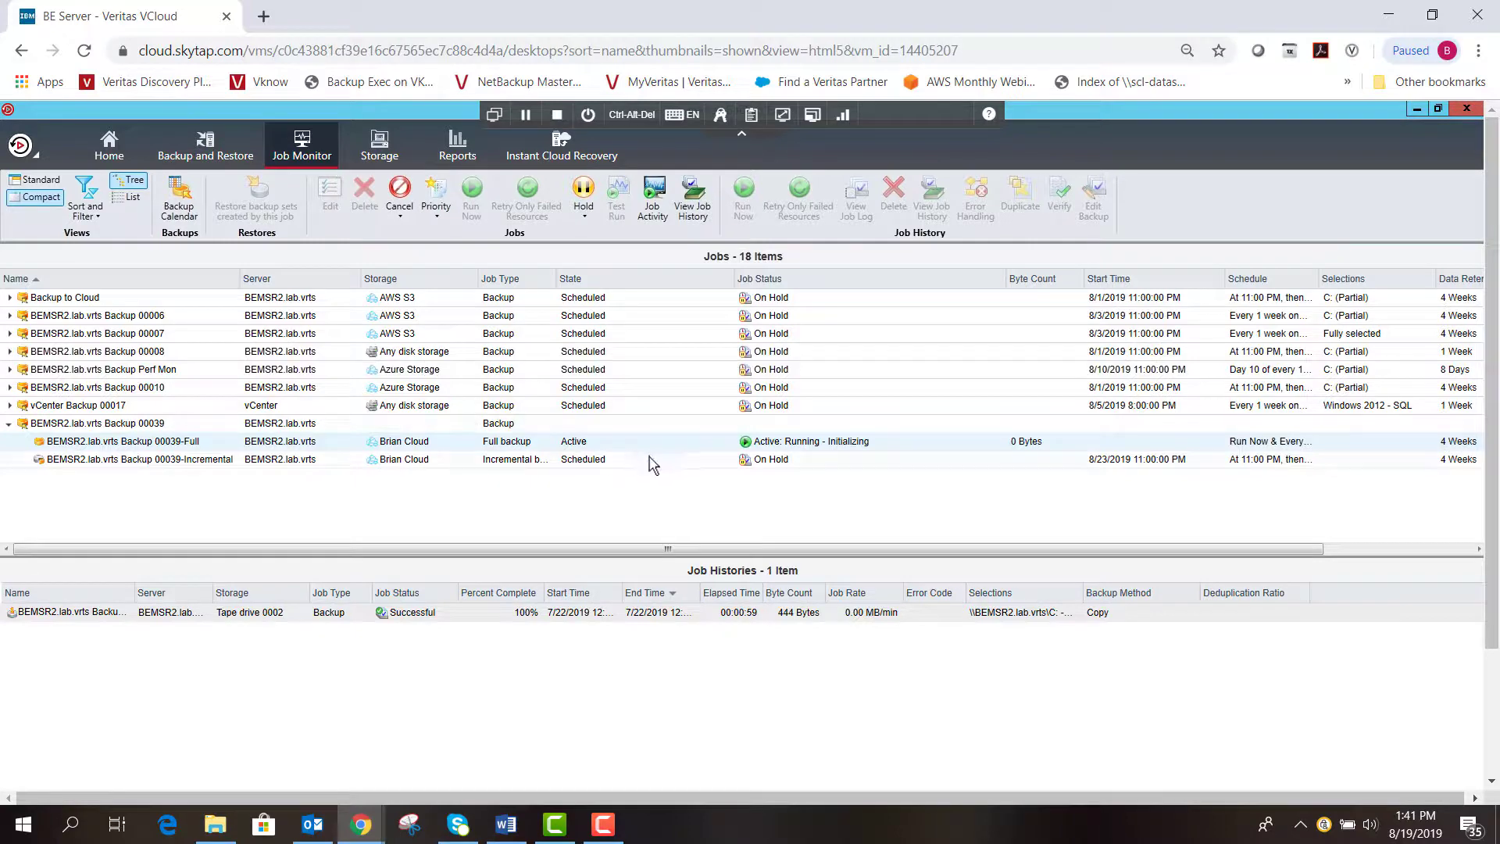
Step: Check the Brian Cloud storage activity and review the completed full backup's job log, including its device and media information
left_click(381, 148)
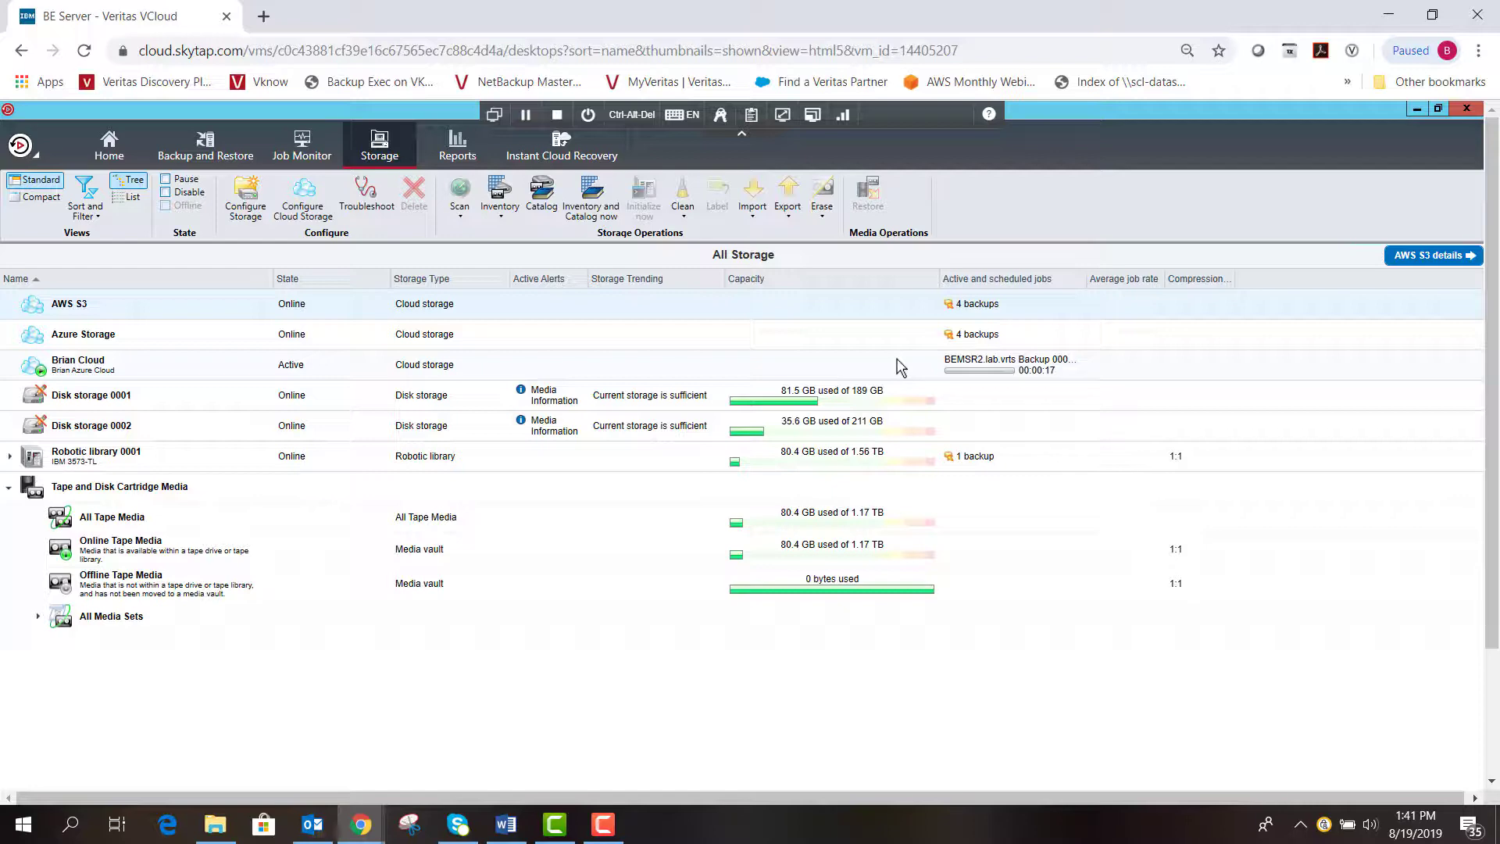
left_click(301, 144)
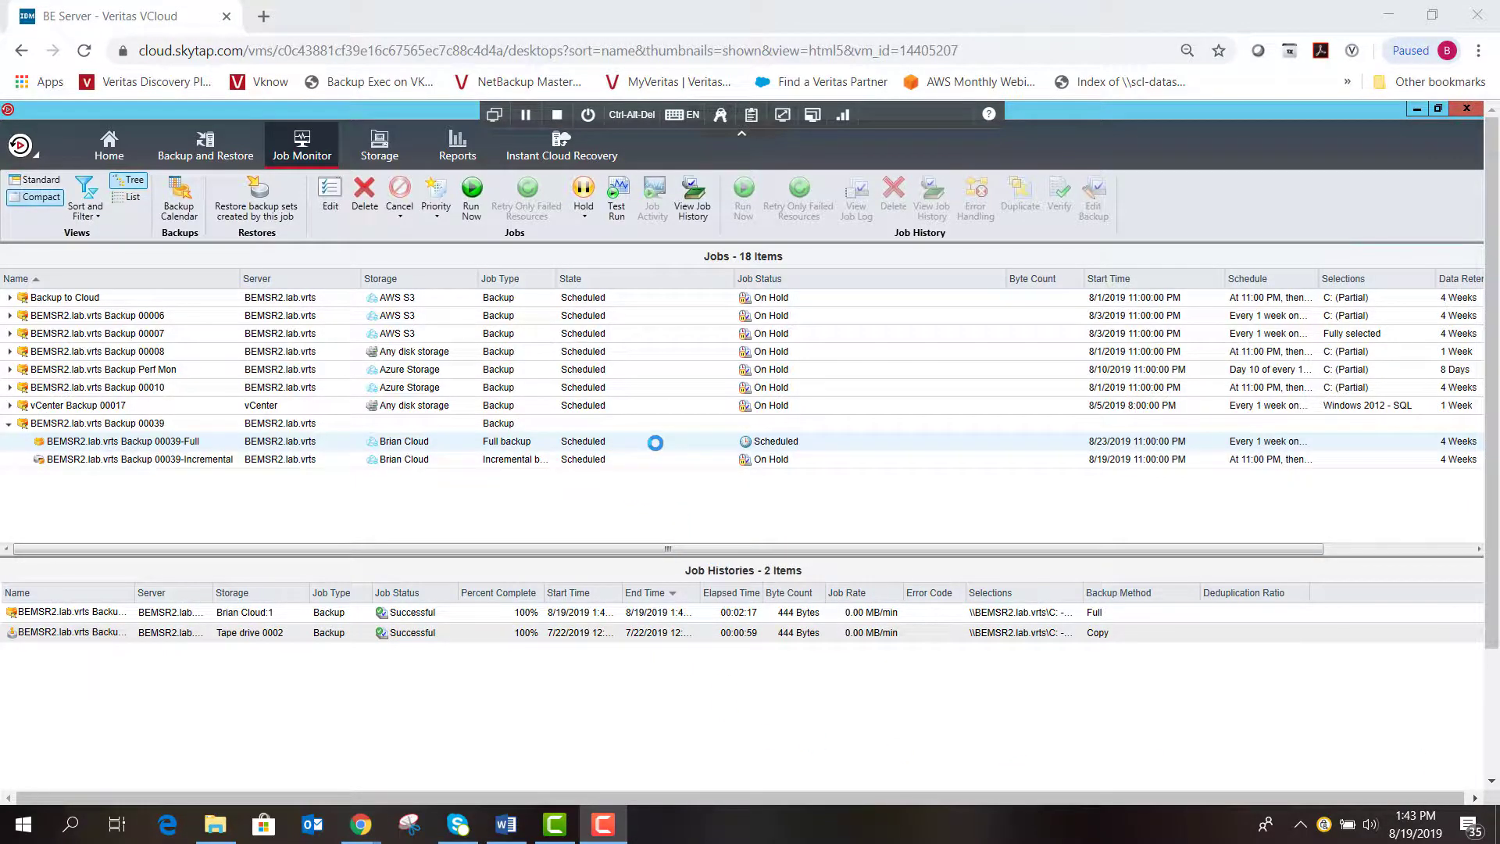
left_click(655, 690)
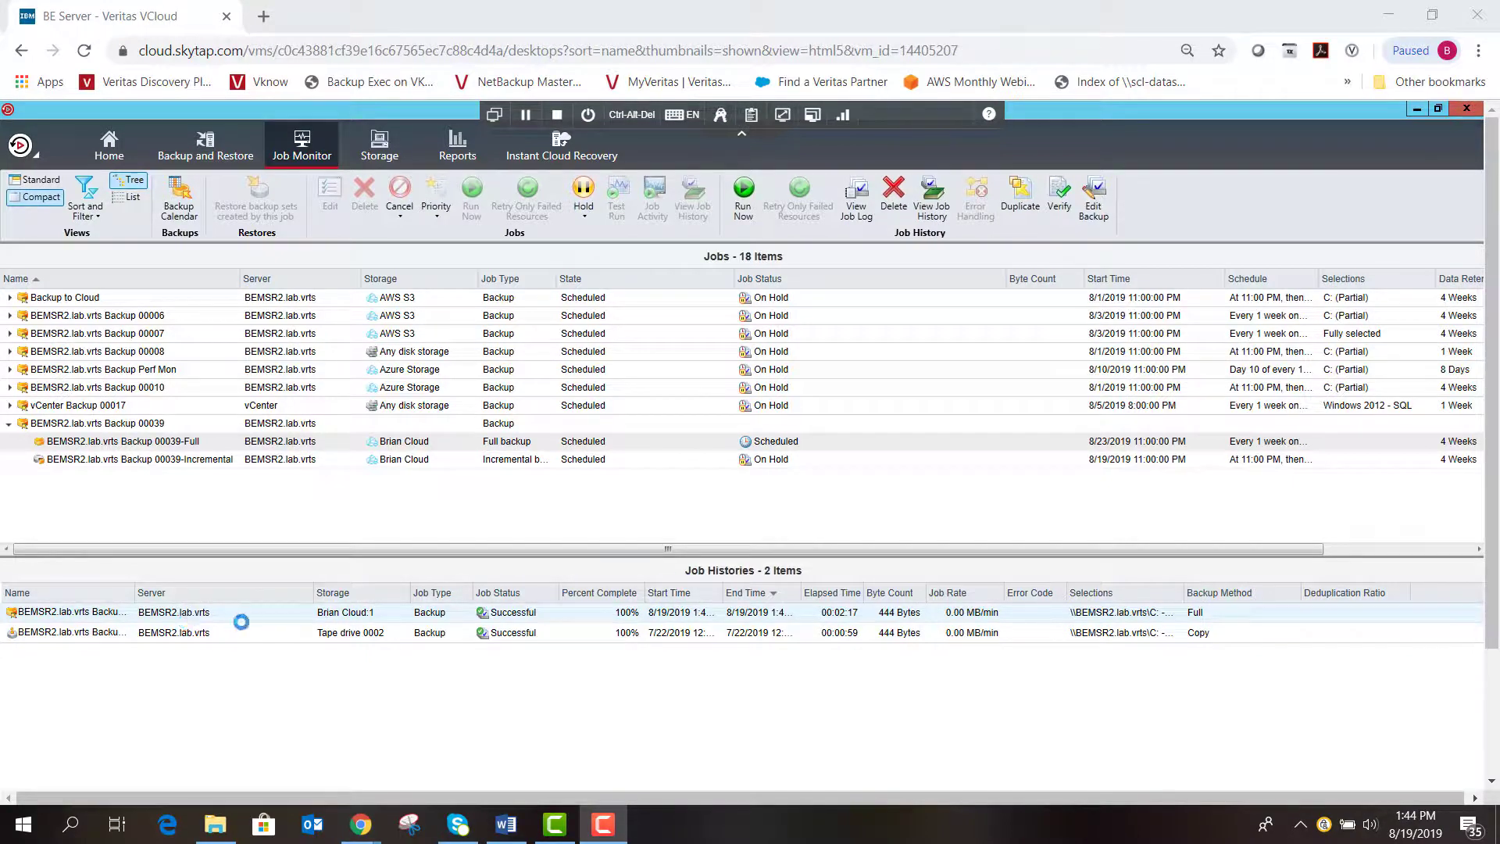
left_click_drag(134, 592, 230, 598)
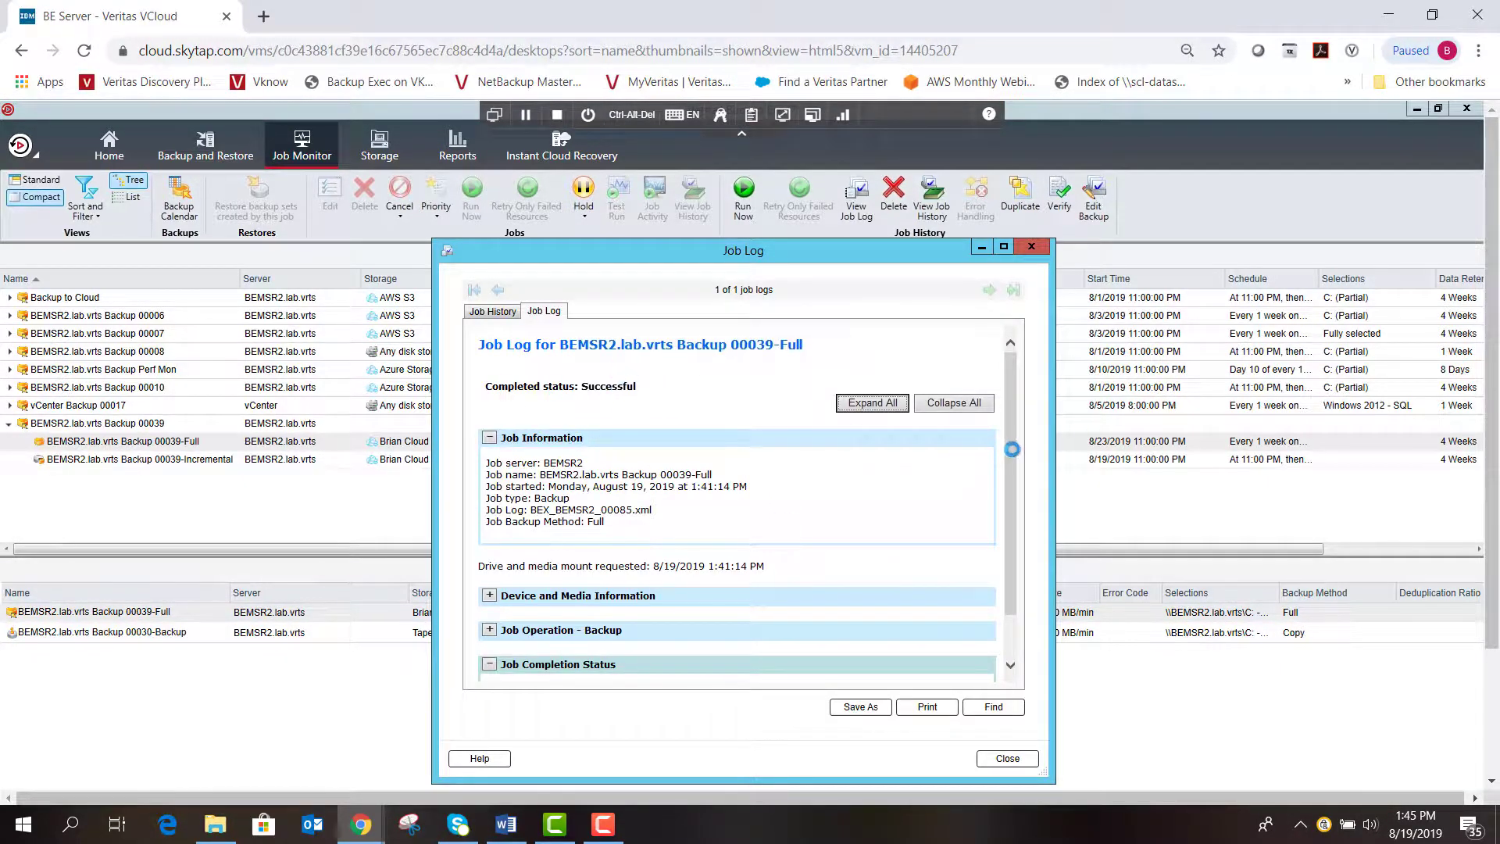
scroll(1011, 452, "down", 2)
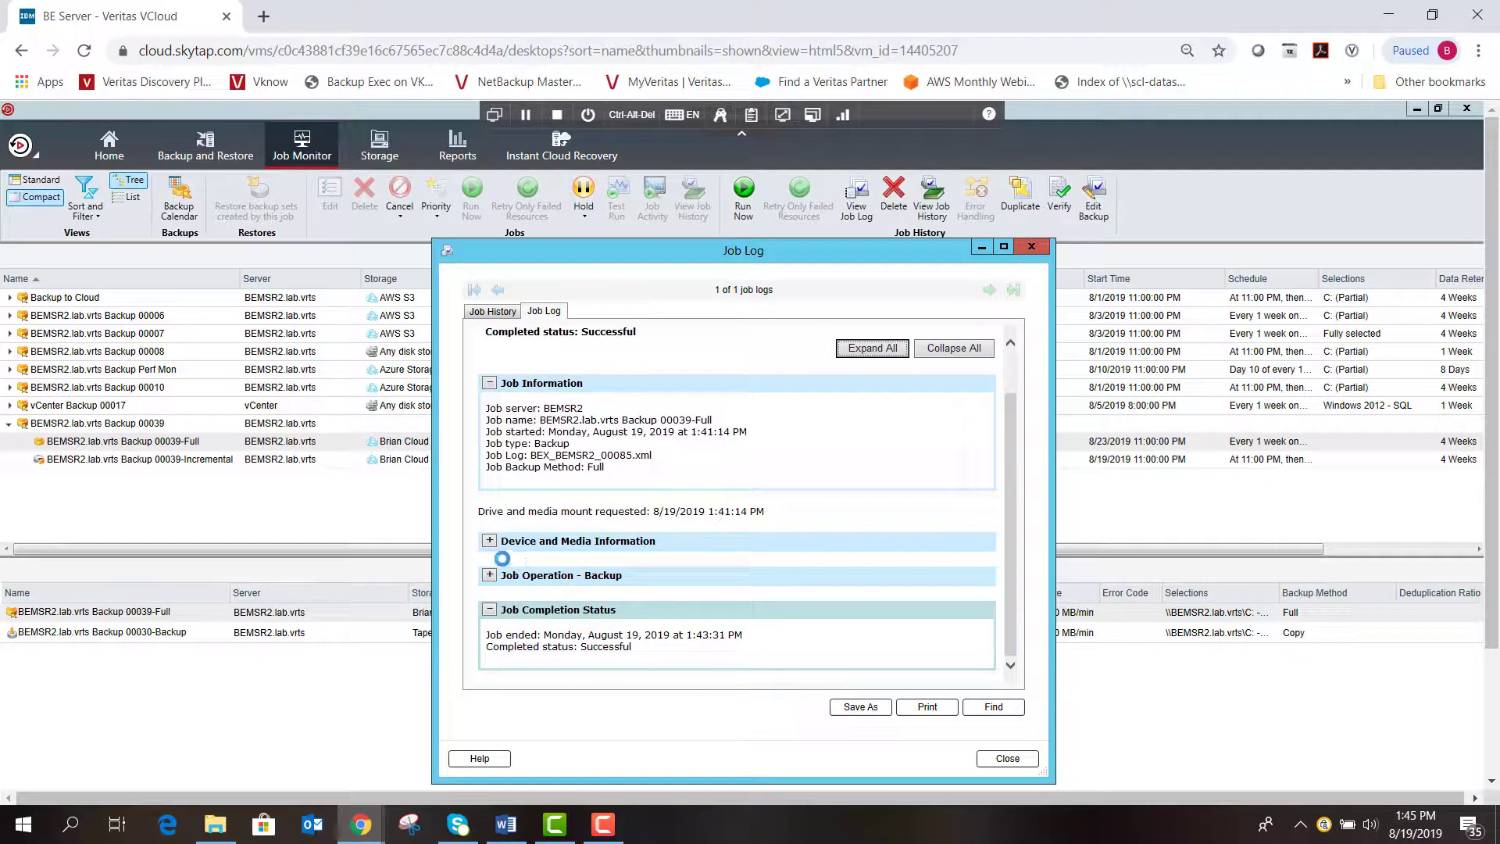
left_click(489, 542)
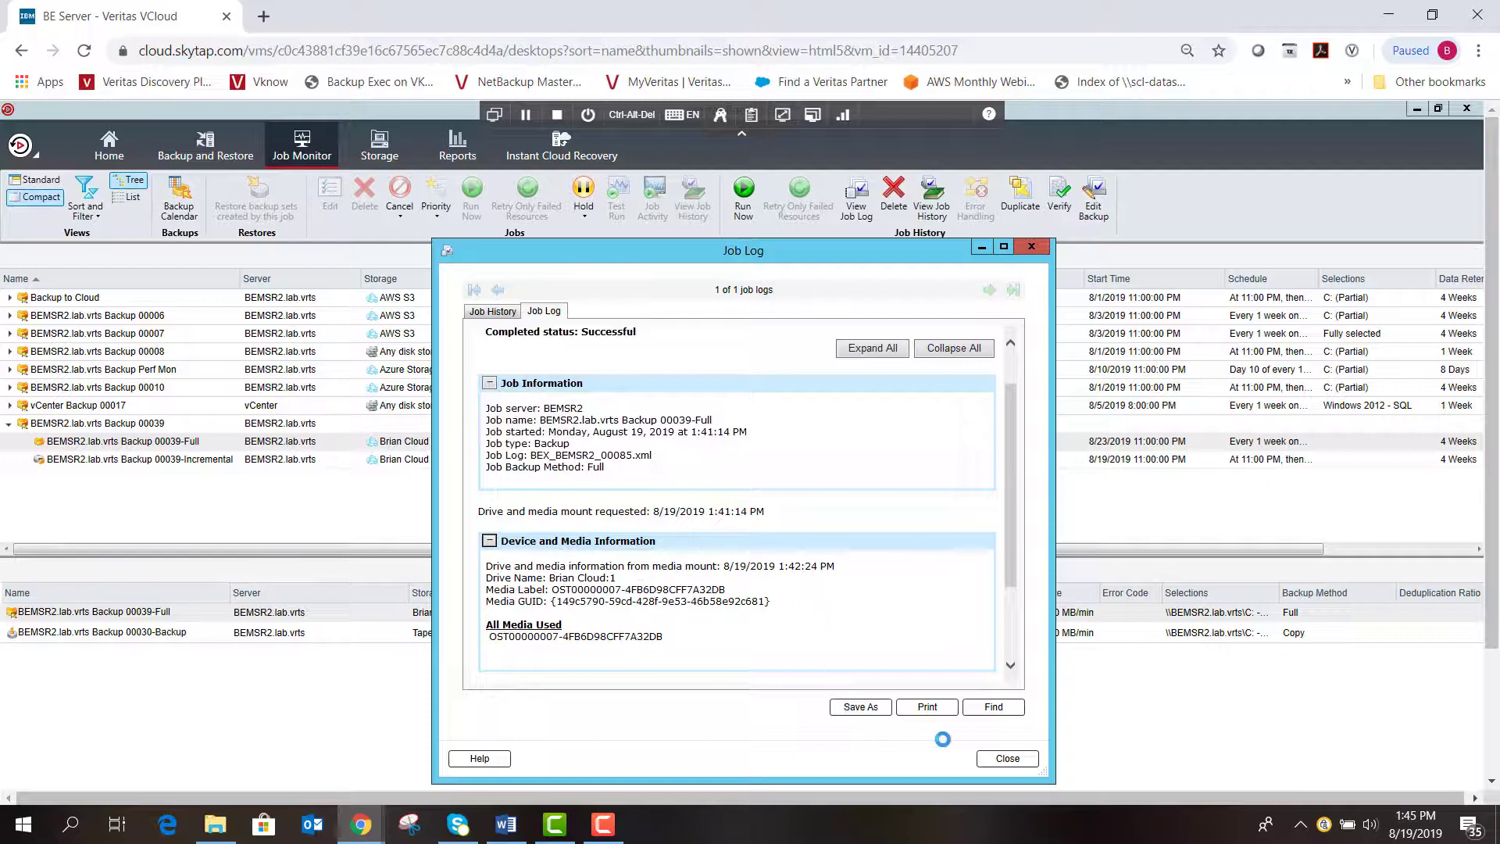
left_click(1009, 758)
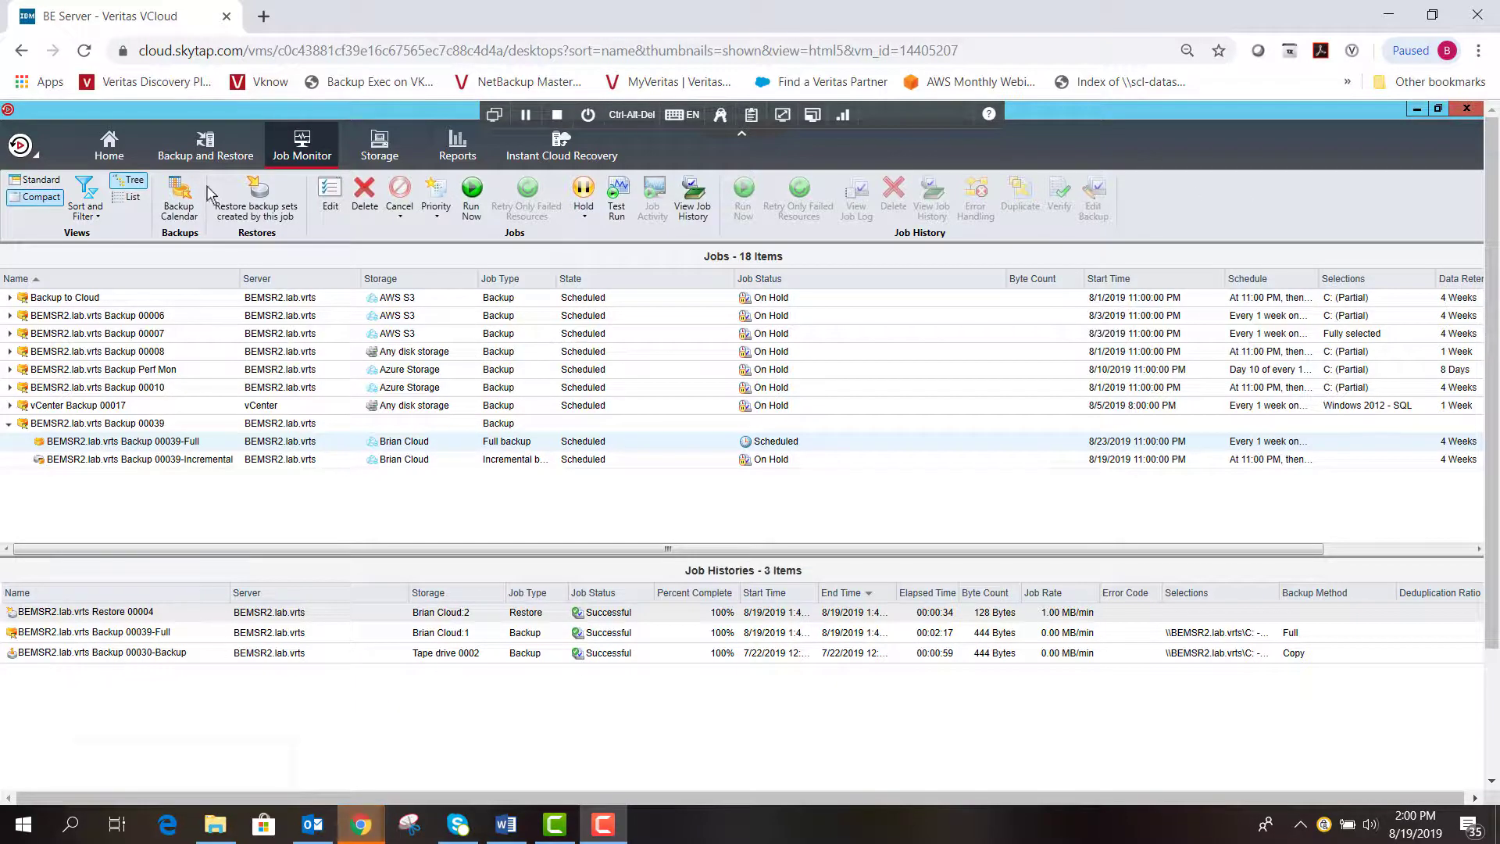
Step: Start a restore of files and folders for BEMSR2.lab.vrts, using file and folder backups from a backup set
left_click(207, 159)
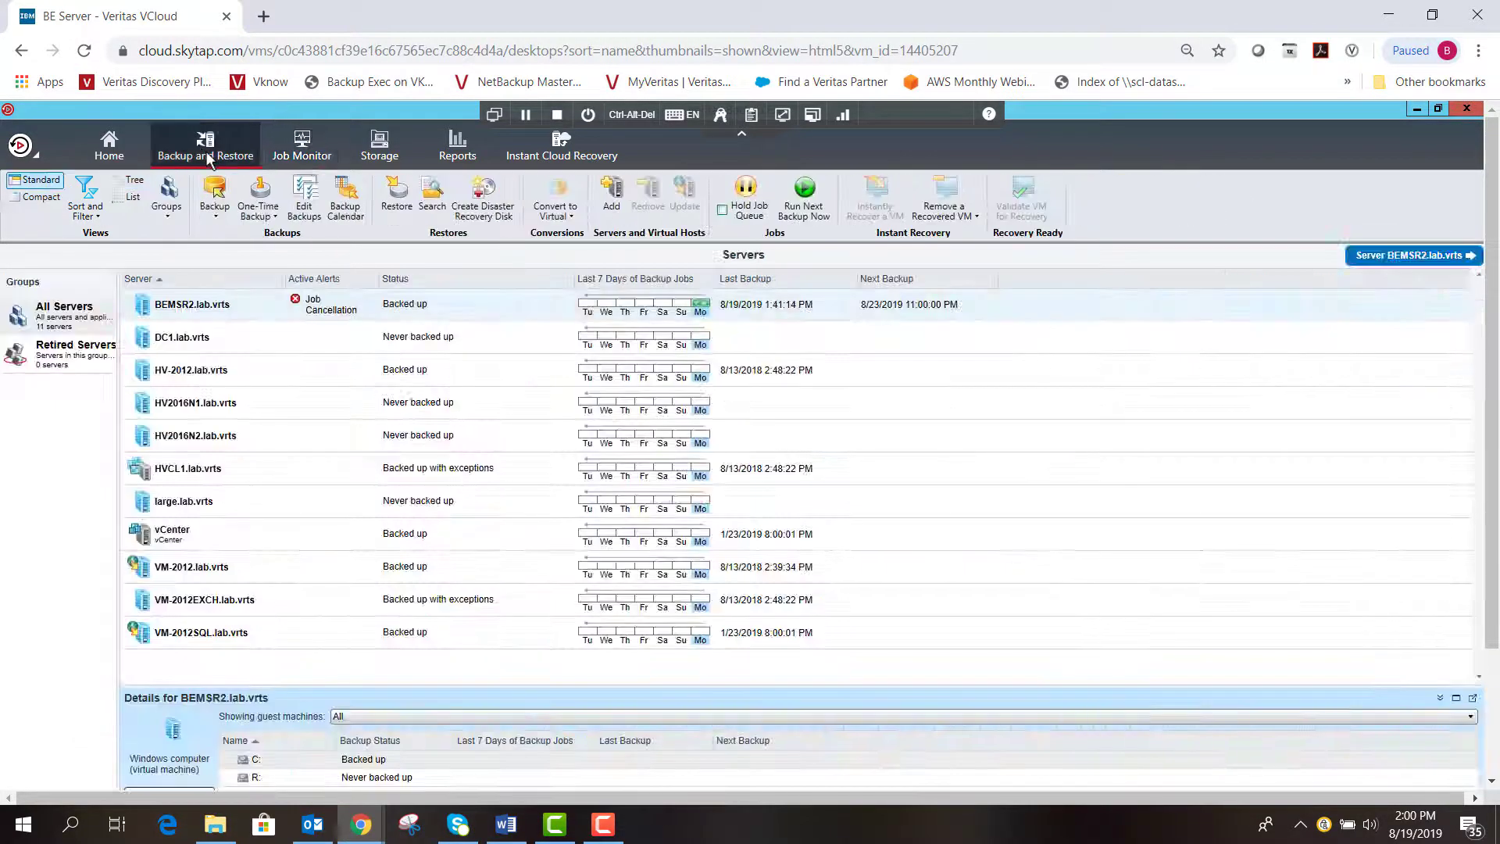
right_click(263, 318)
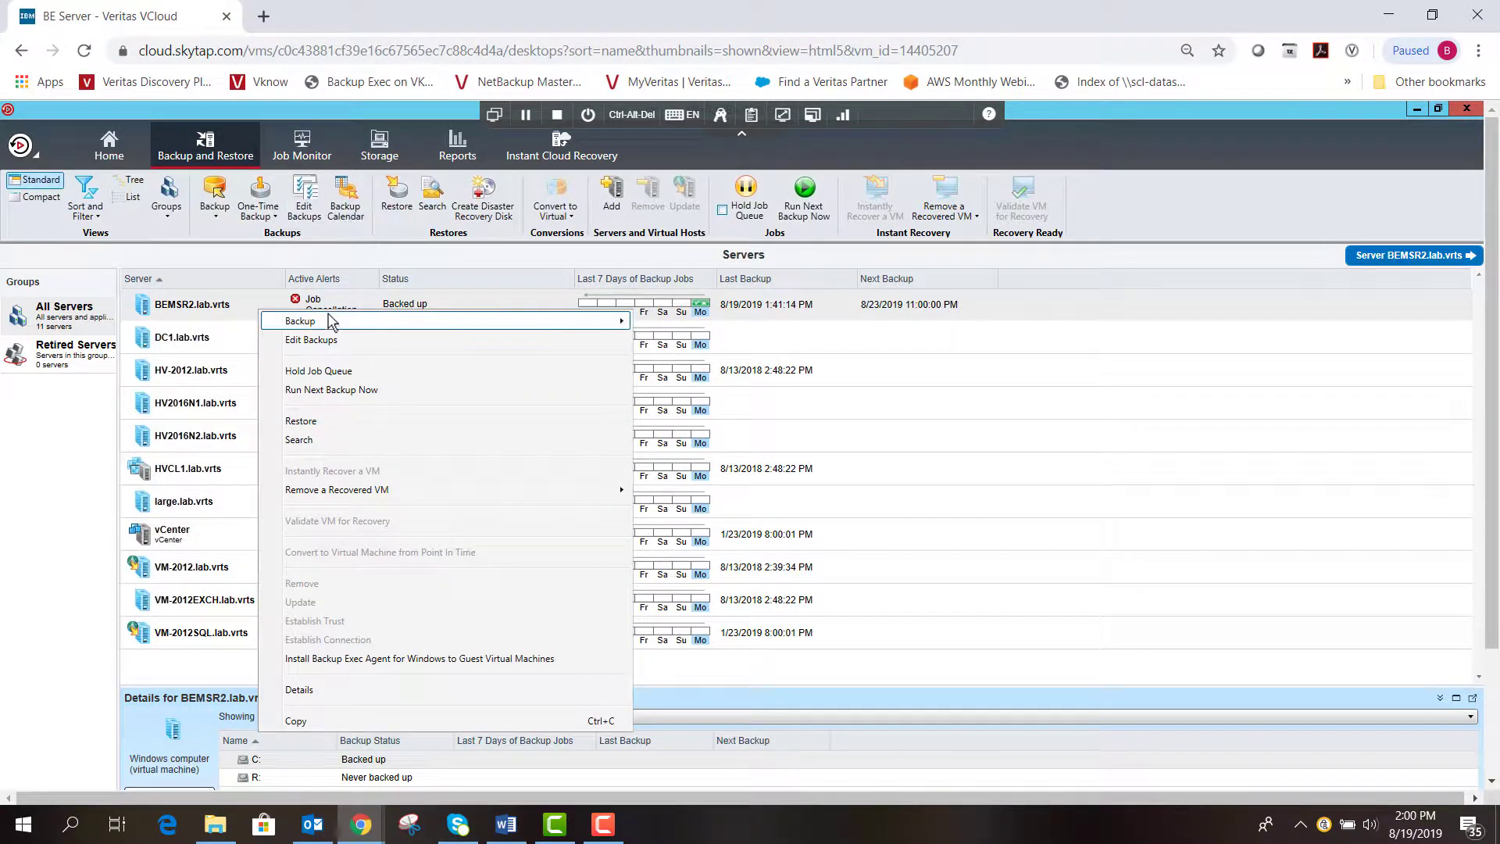
mouse_move(336, 325)
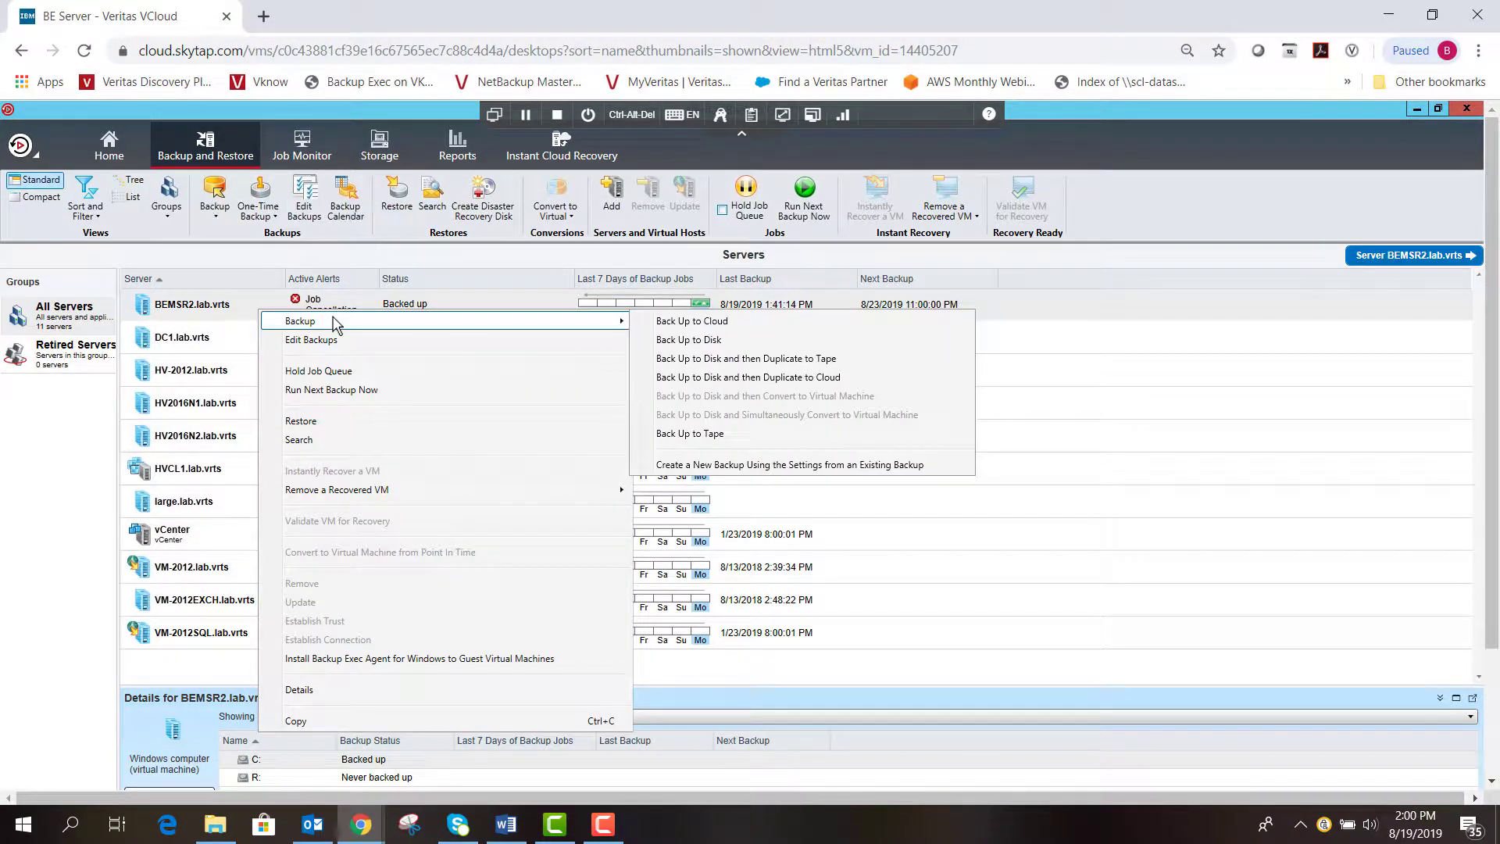
left_click(370, 422)
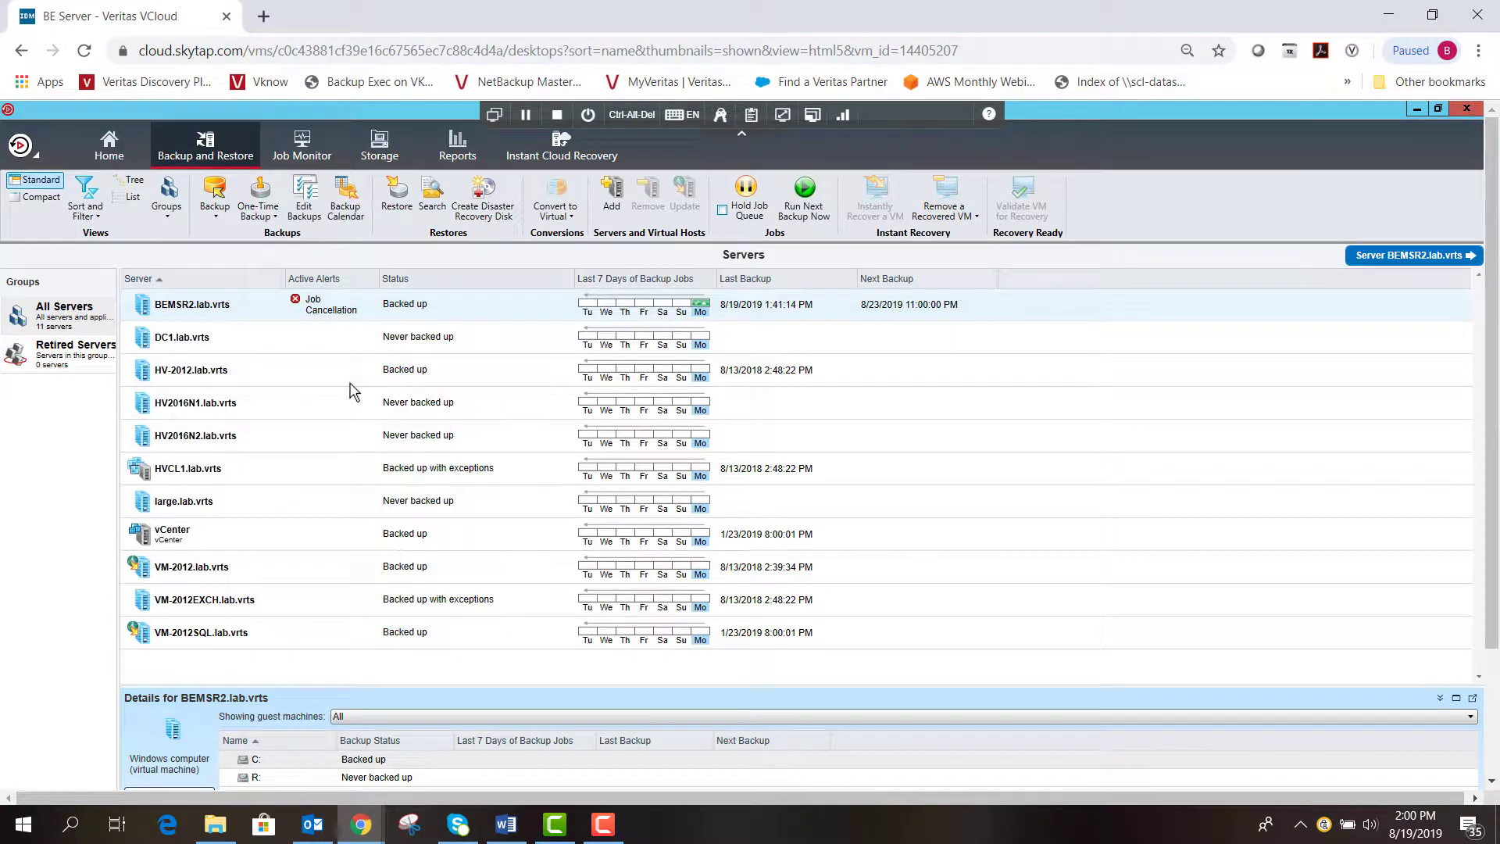
left_click_drag(633, 238, 591, 175)
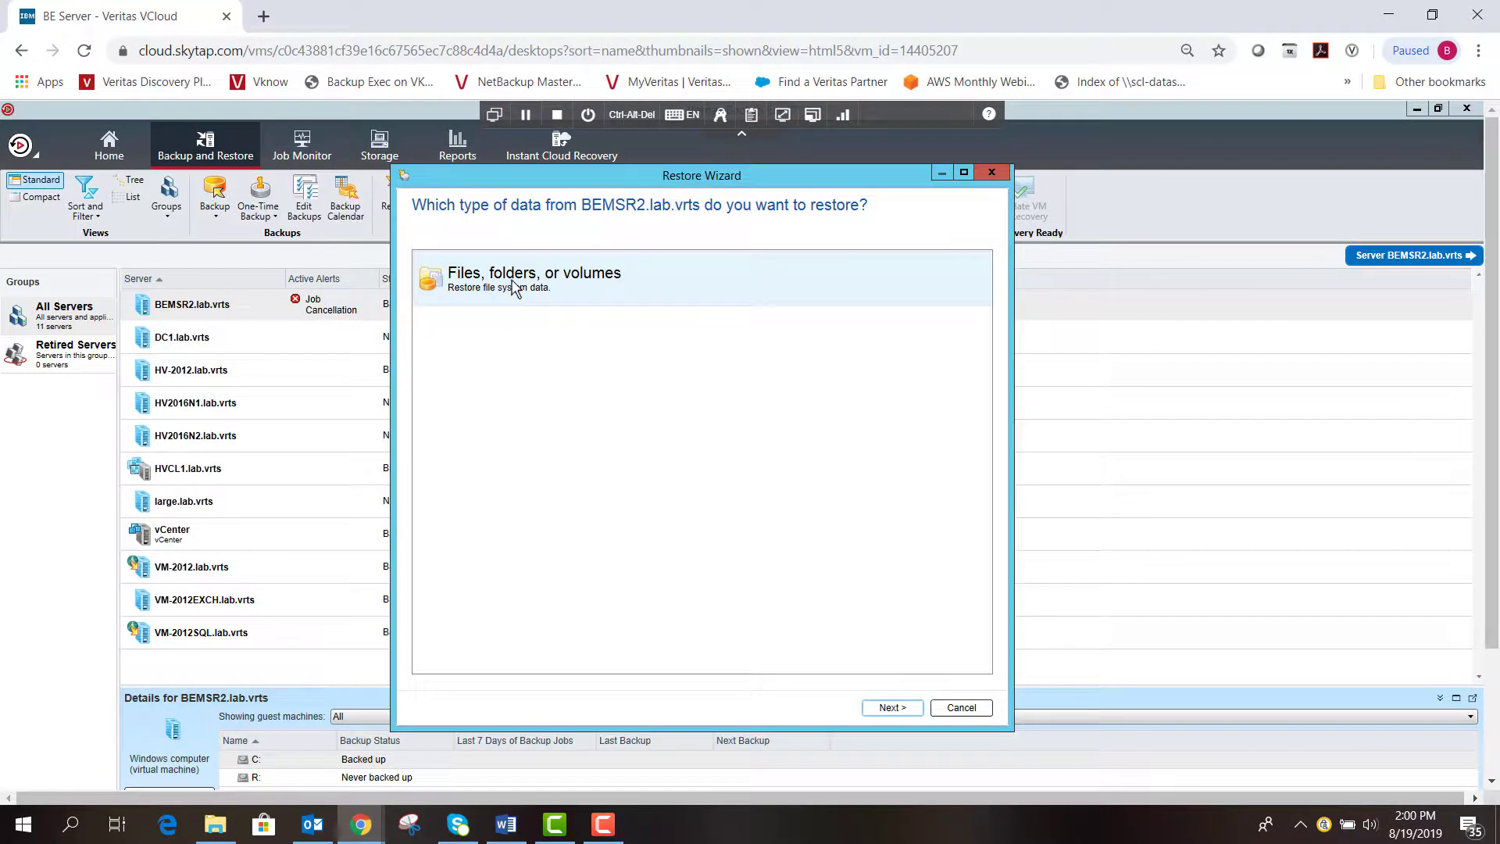
left_click(892, 707)
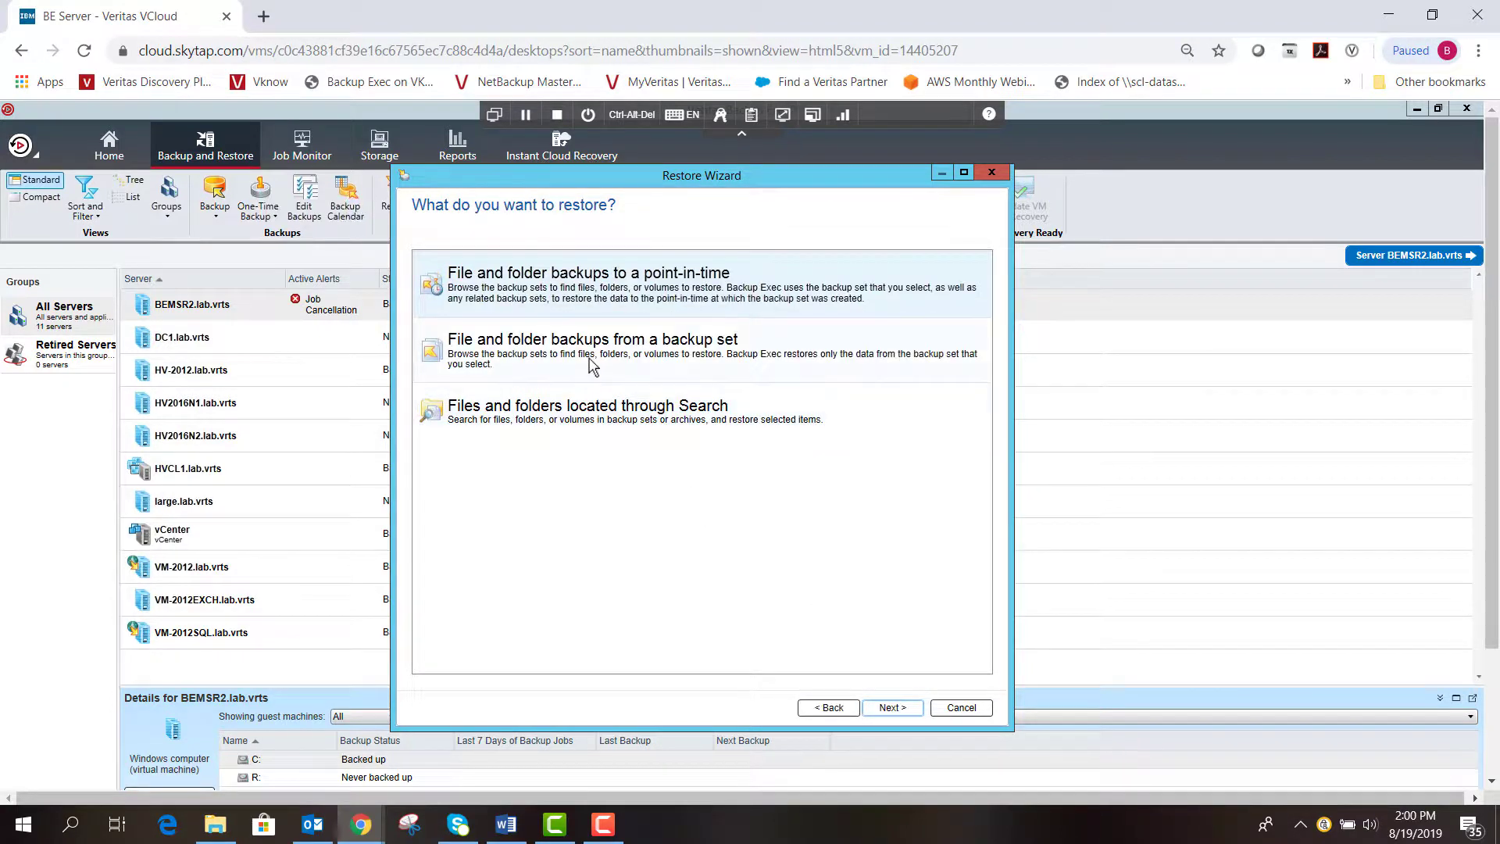
left_click(590, 364)
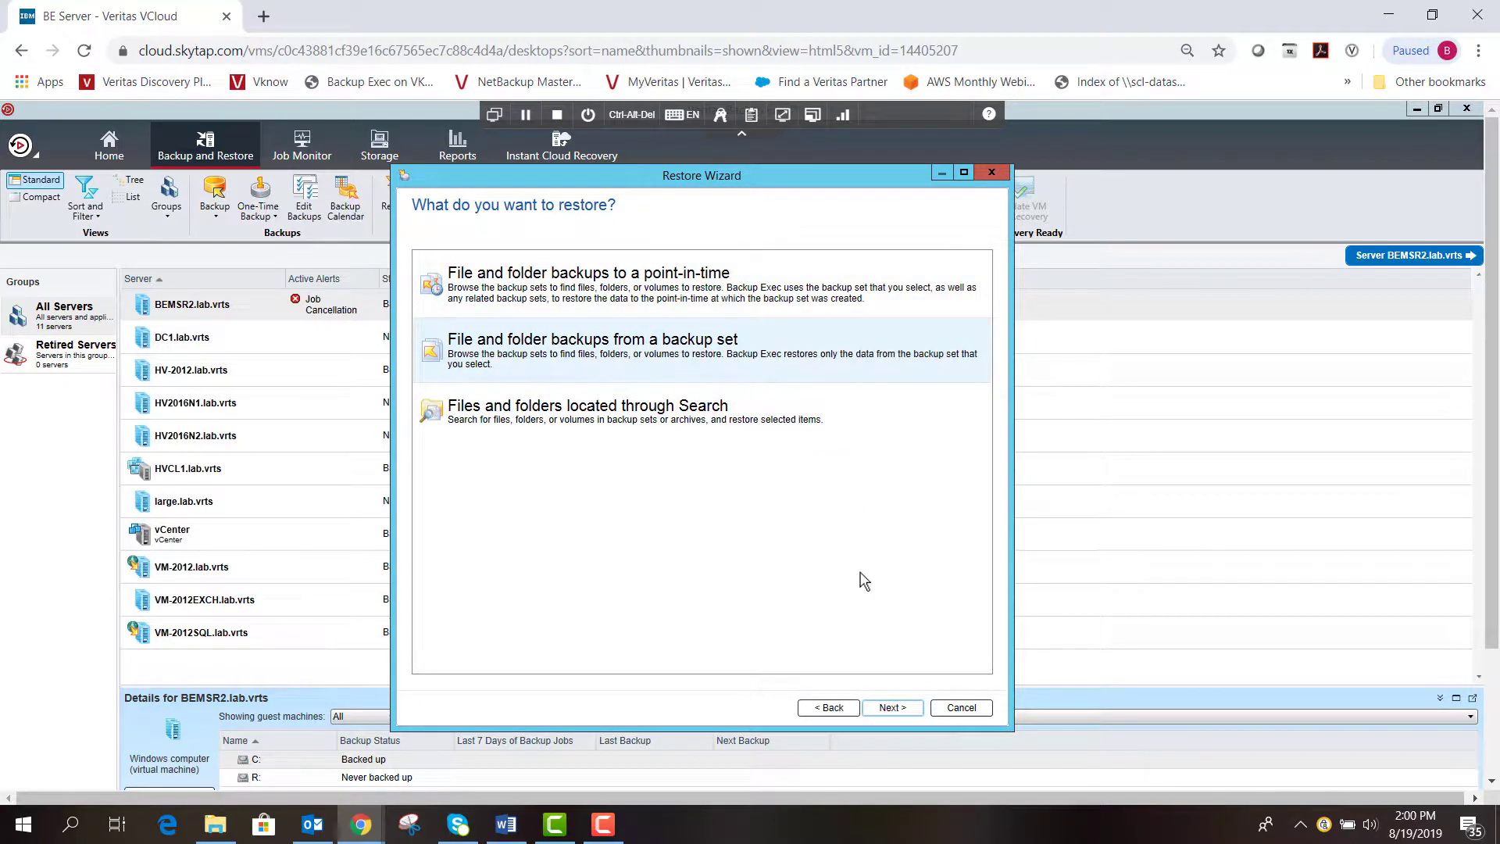
left_click(905, 710)
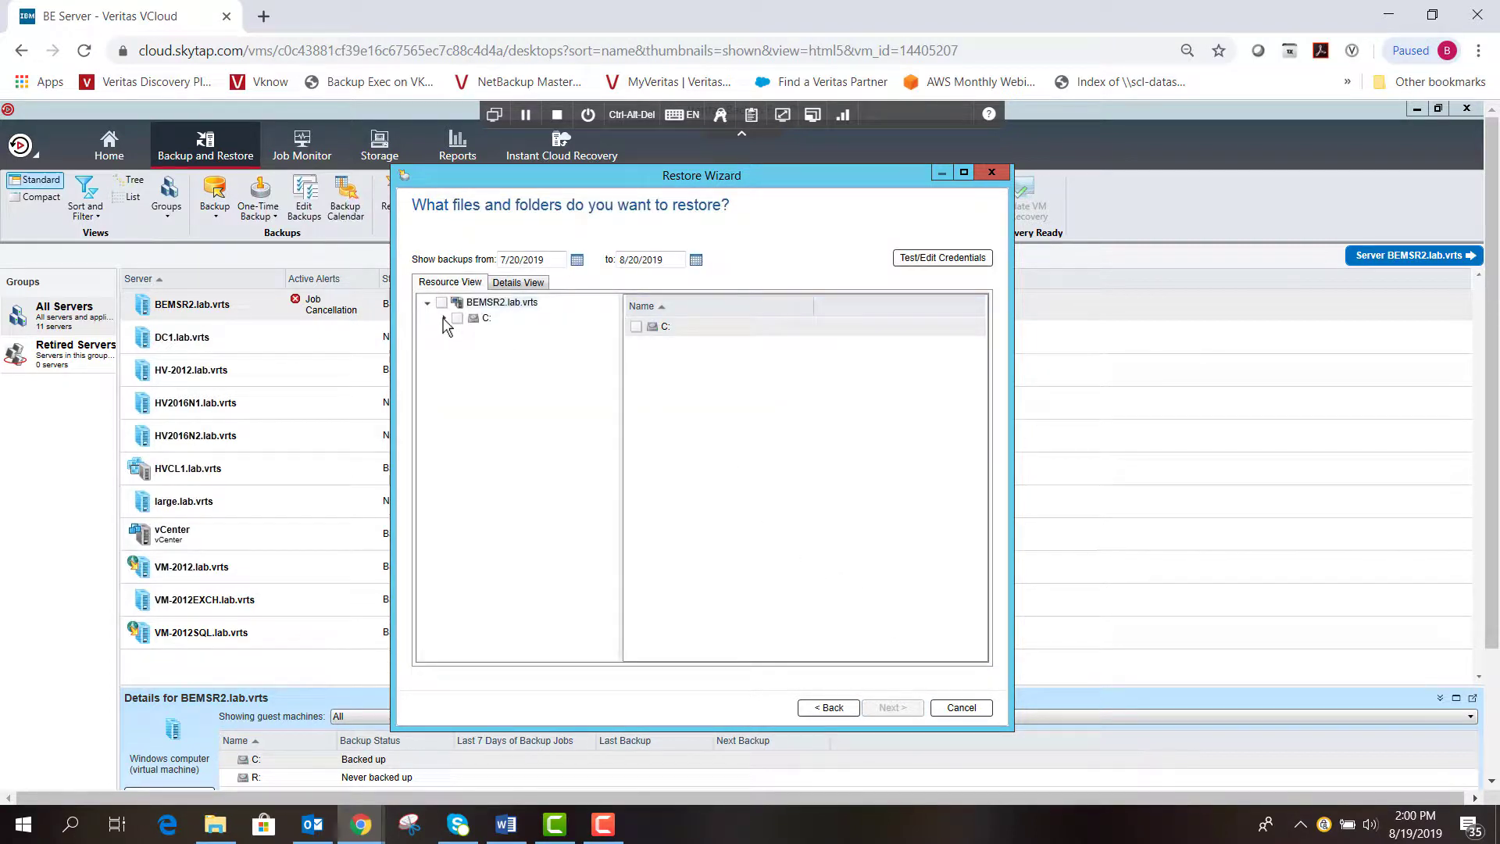
Step: Select the PerfLogs folder from the 8/19/2019 1:43:19 PM backup set of the C: drive for restore
left_click(443, 318)
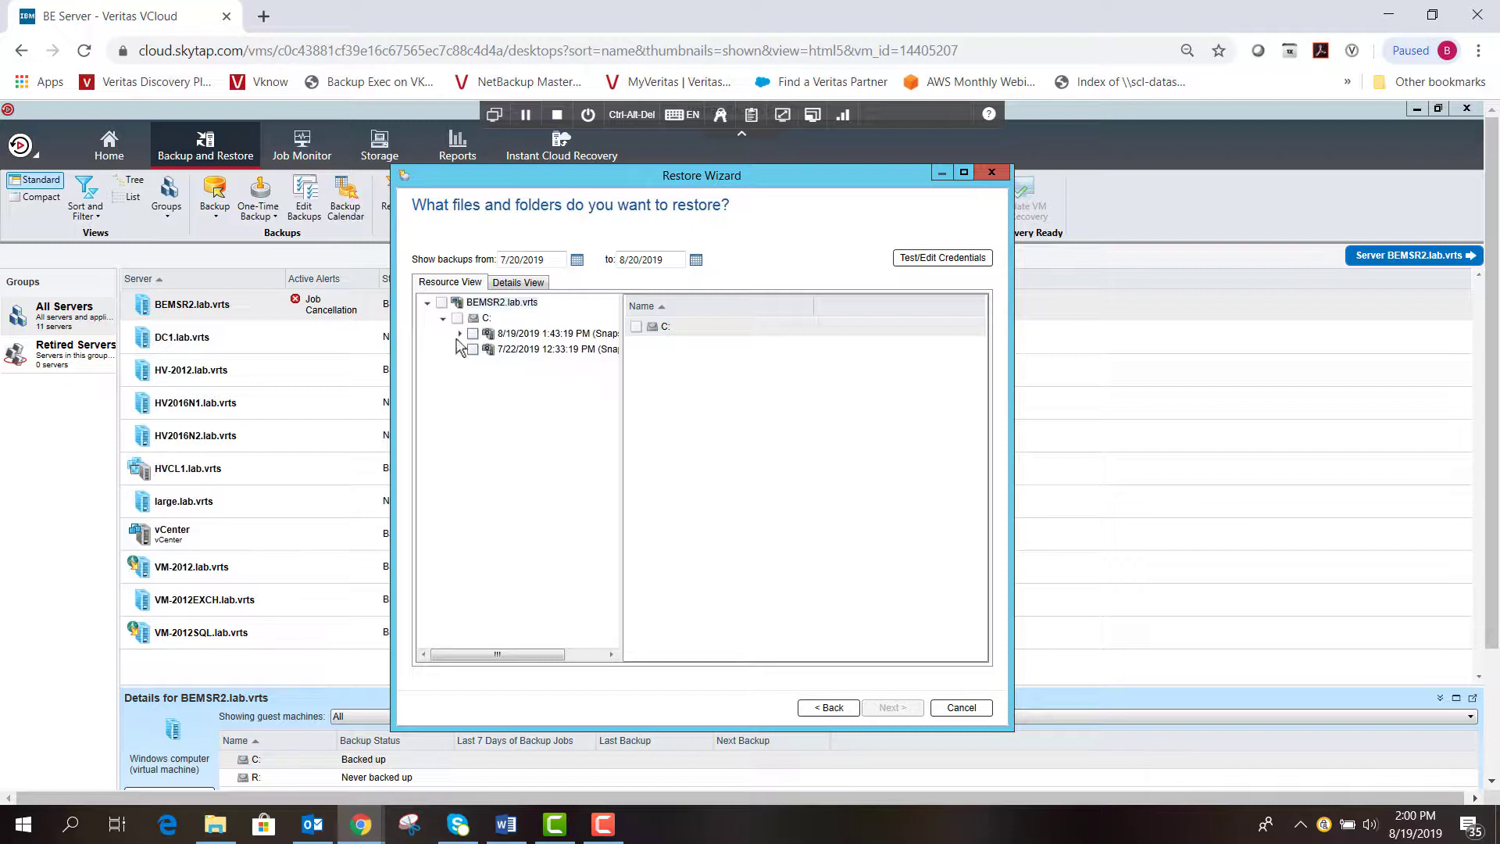
left_click(460, 334)
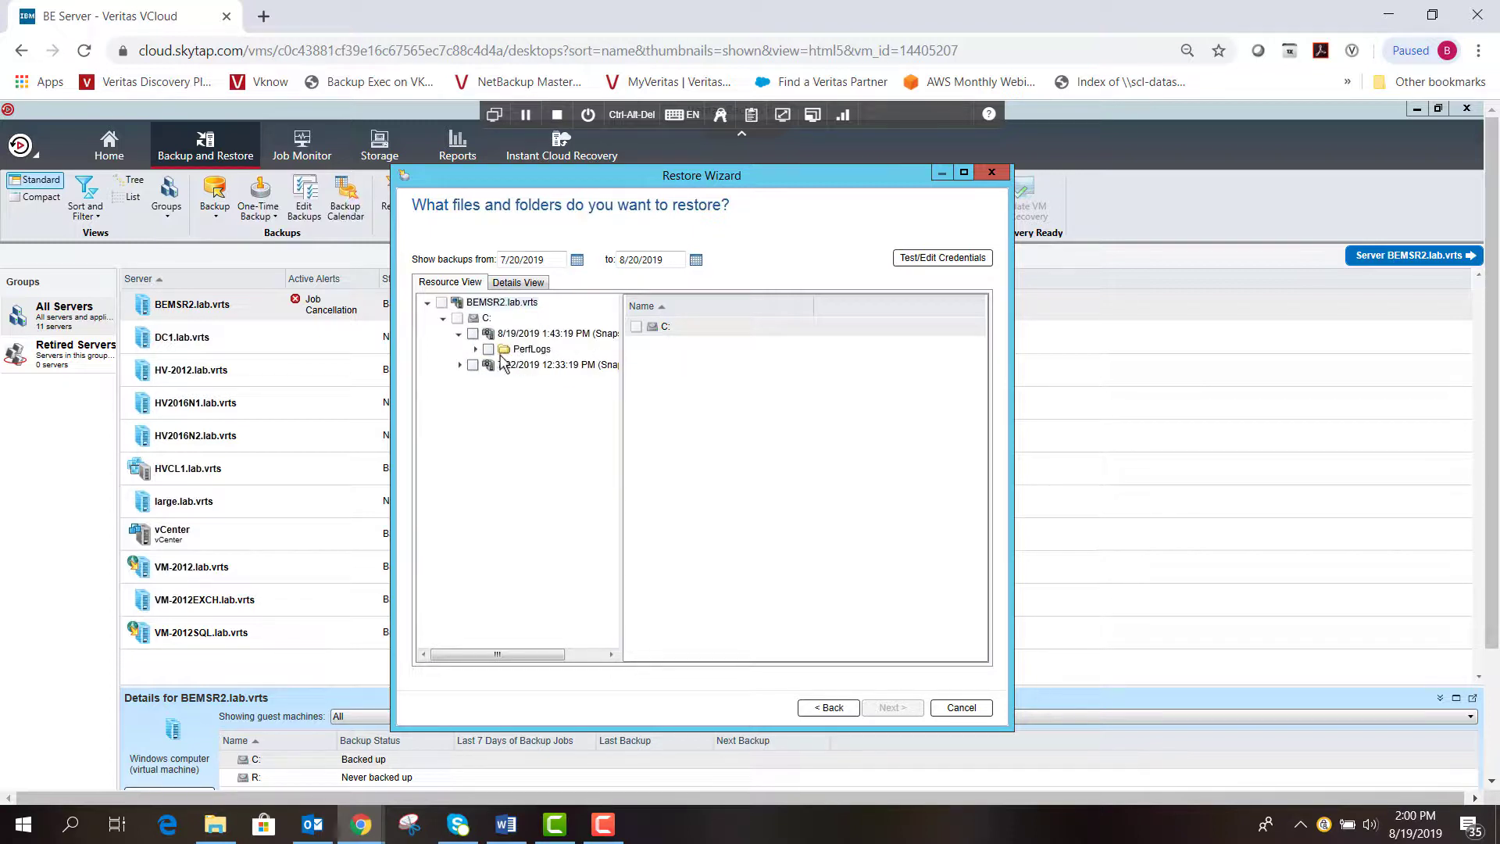
left_click(488, 350)
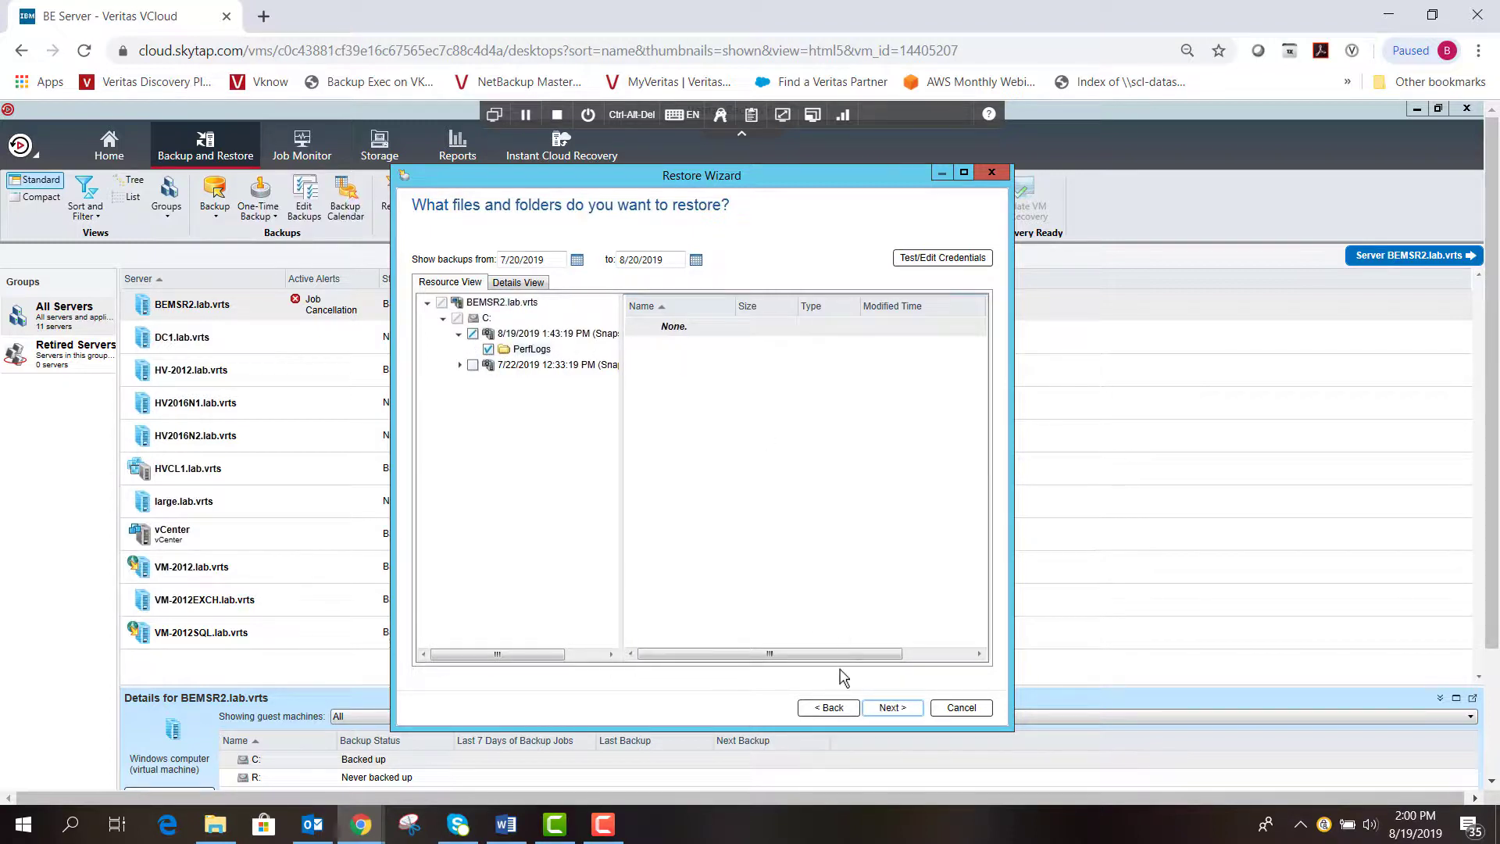
left_click(902, 714)
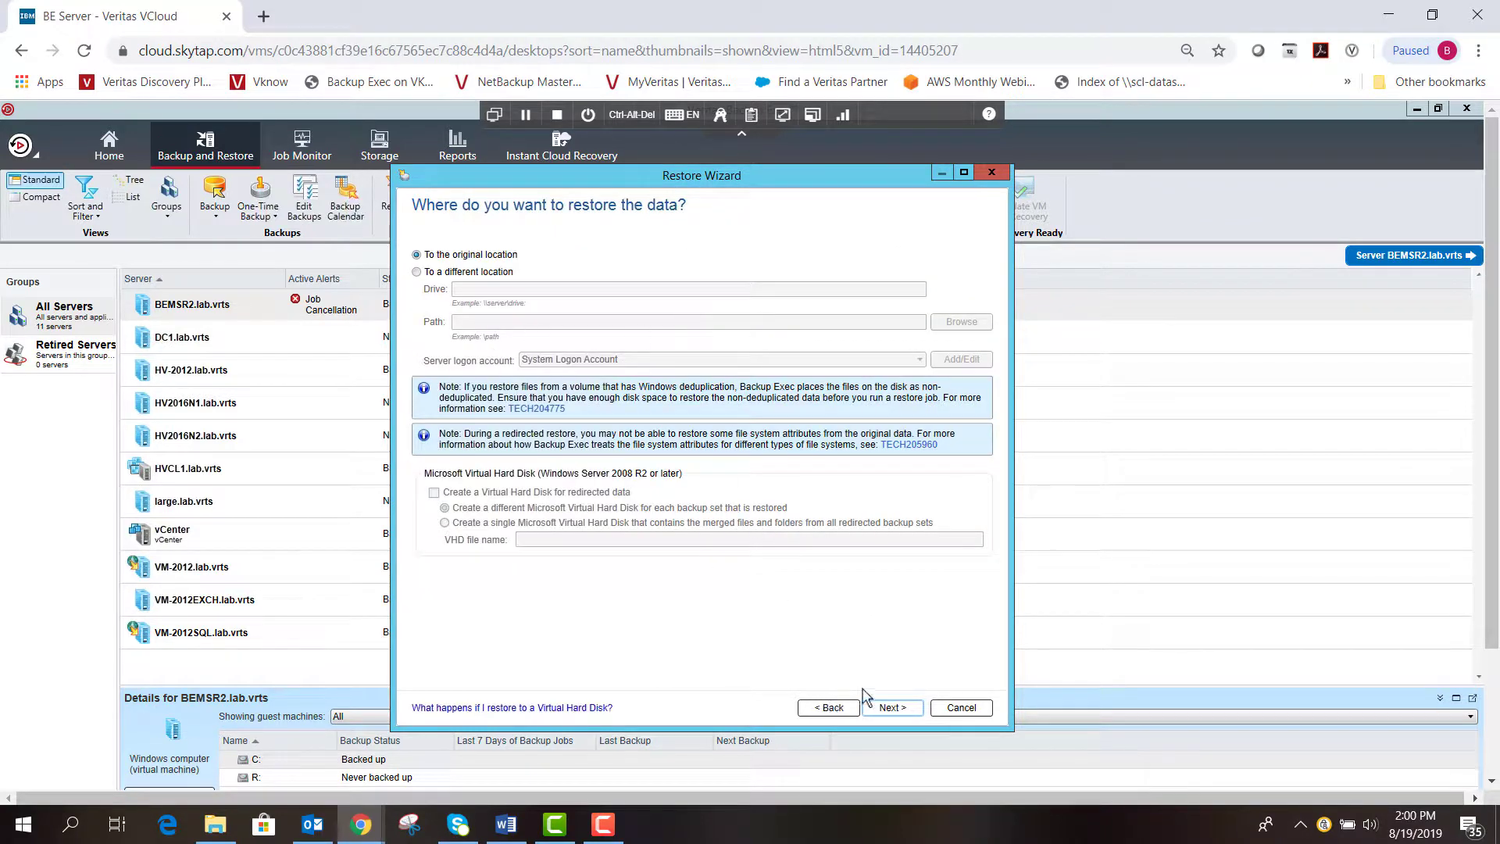
Step: Submit the restore to the original location with the default file integrity and operating system options, scheduled to run now
left_click(890, 707)
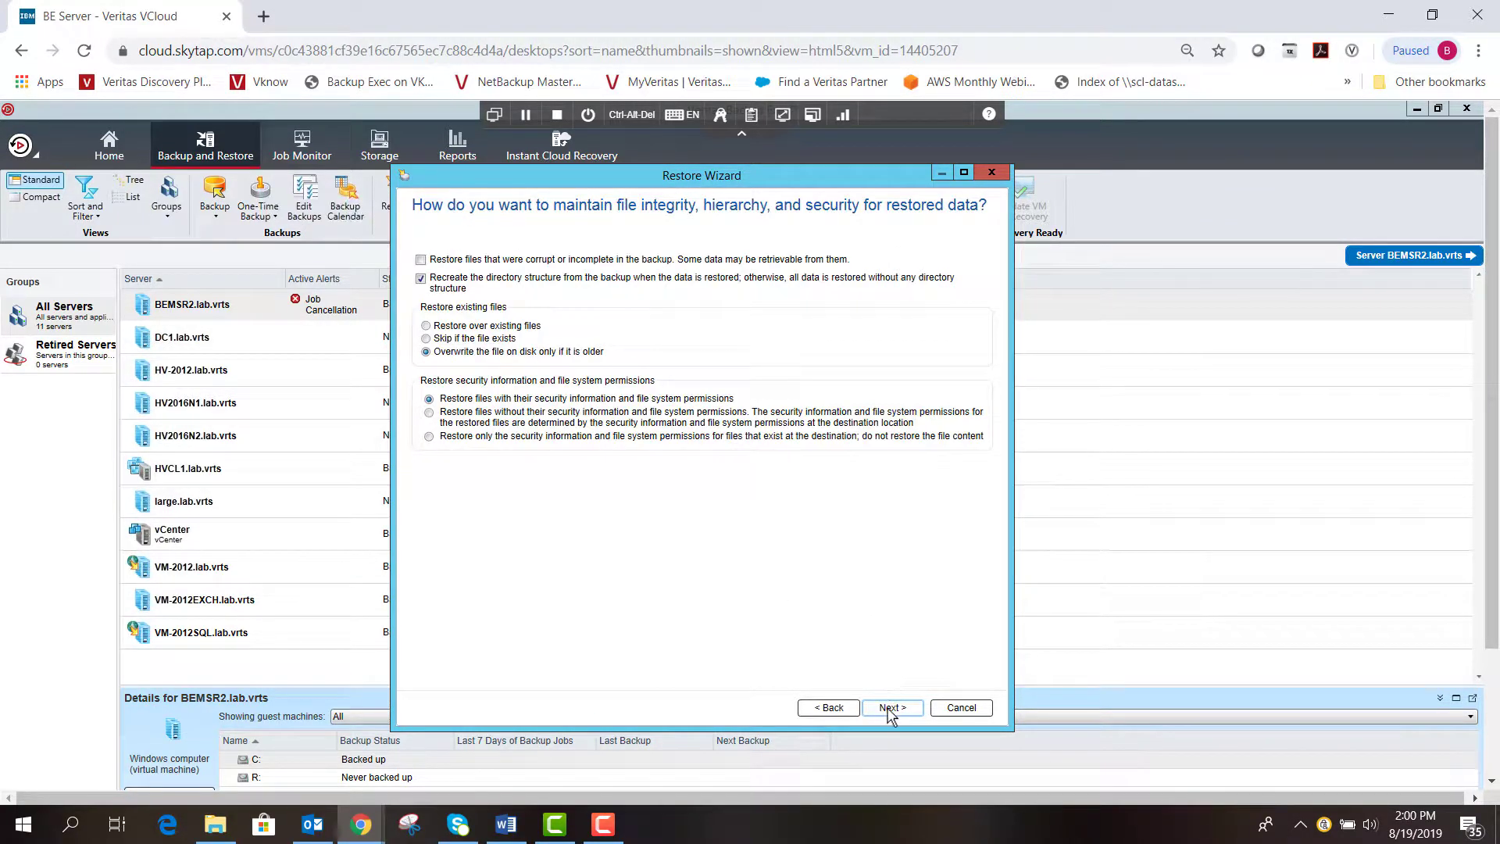
left_click(892, 708)
left_click(892, 710)
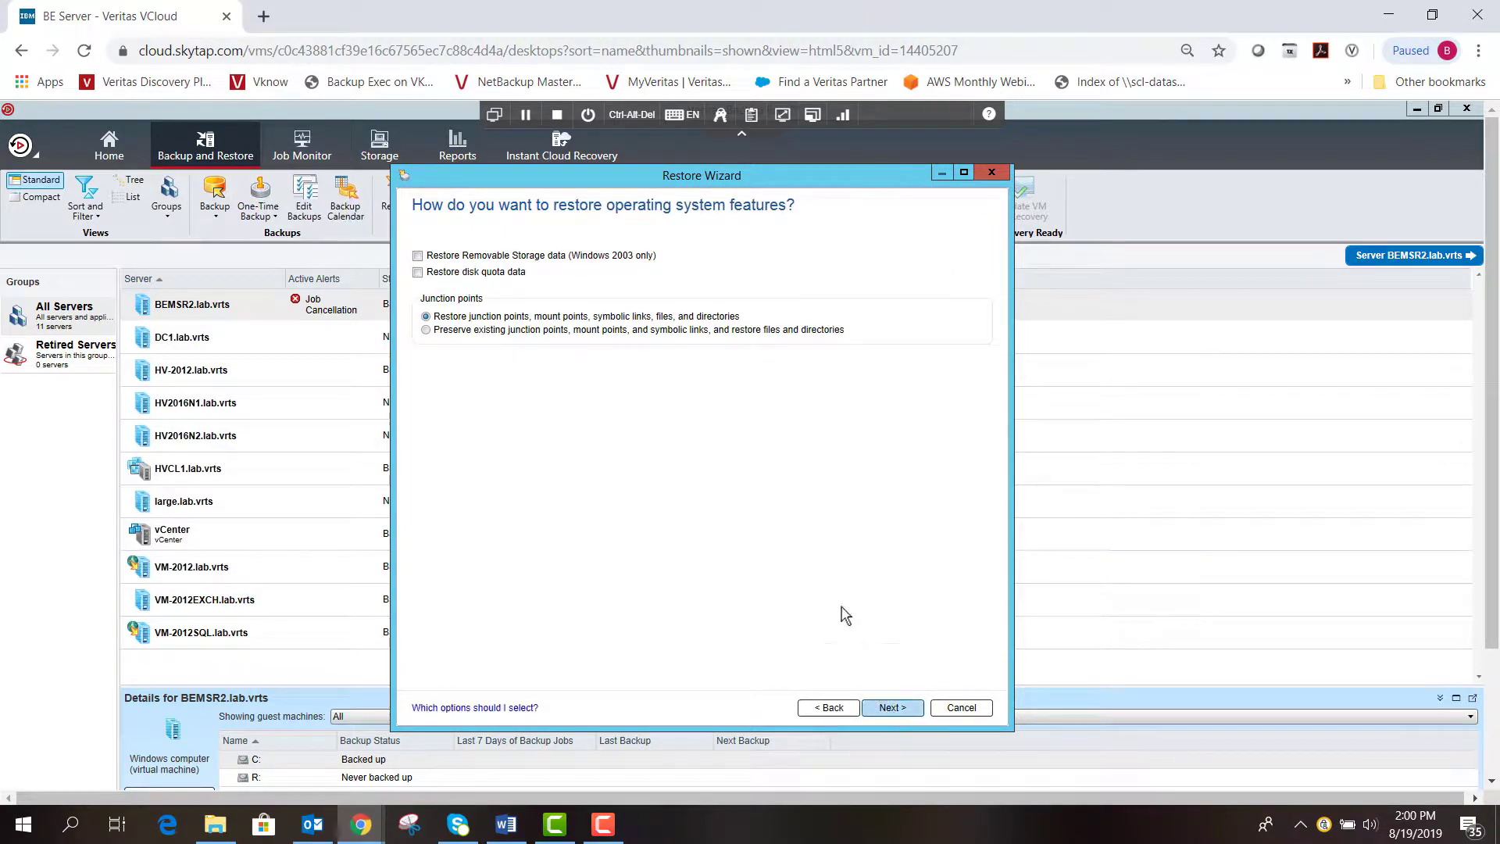
left_click(895, 710)
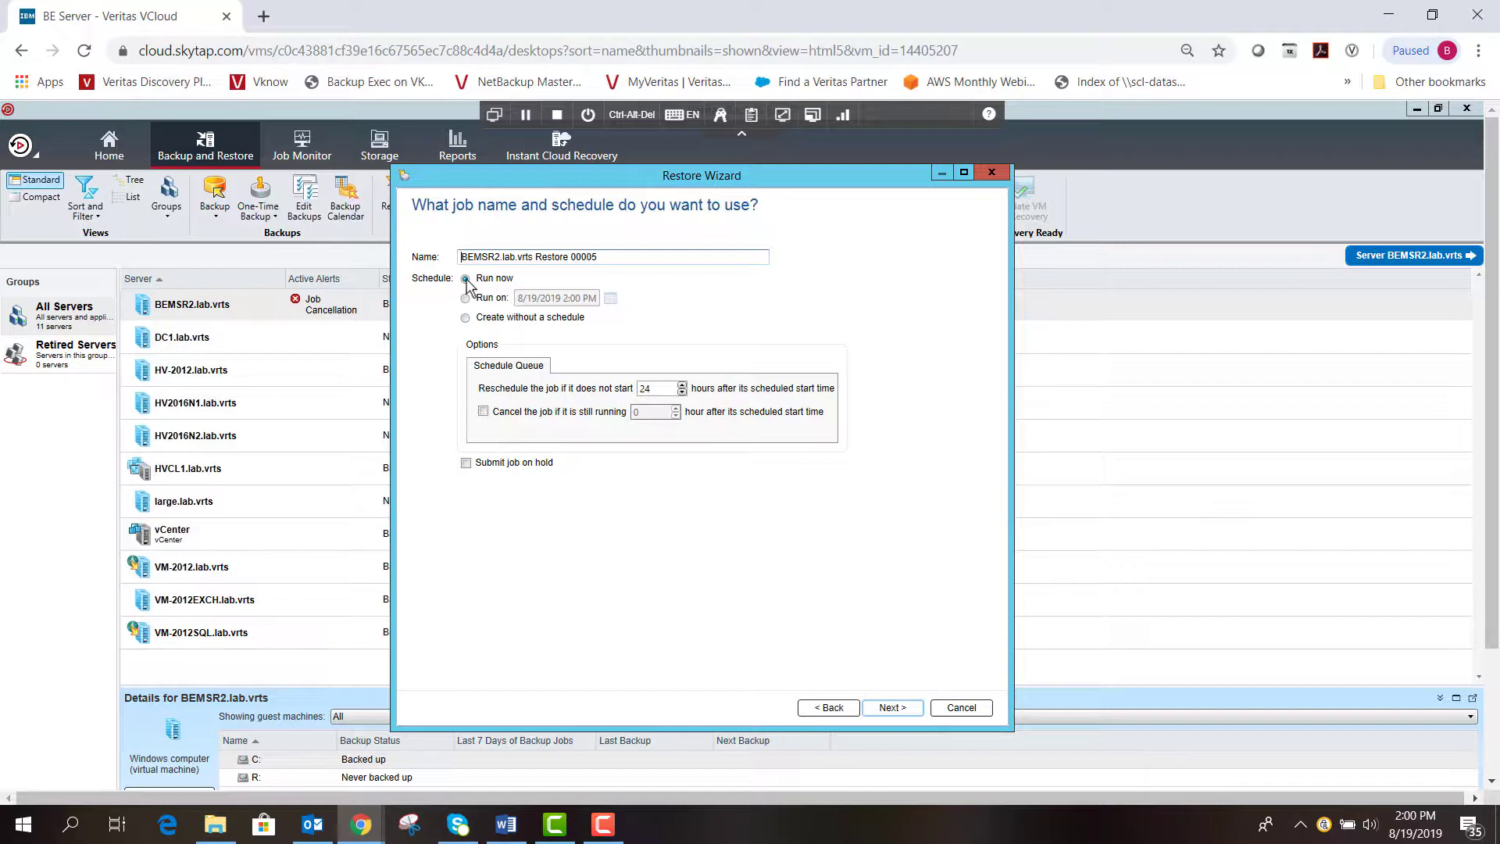
left_click(893, 708)
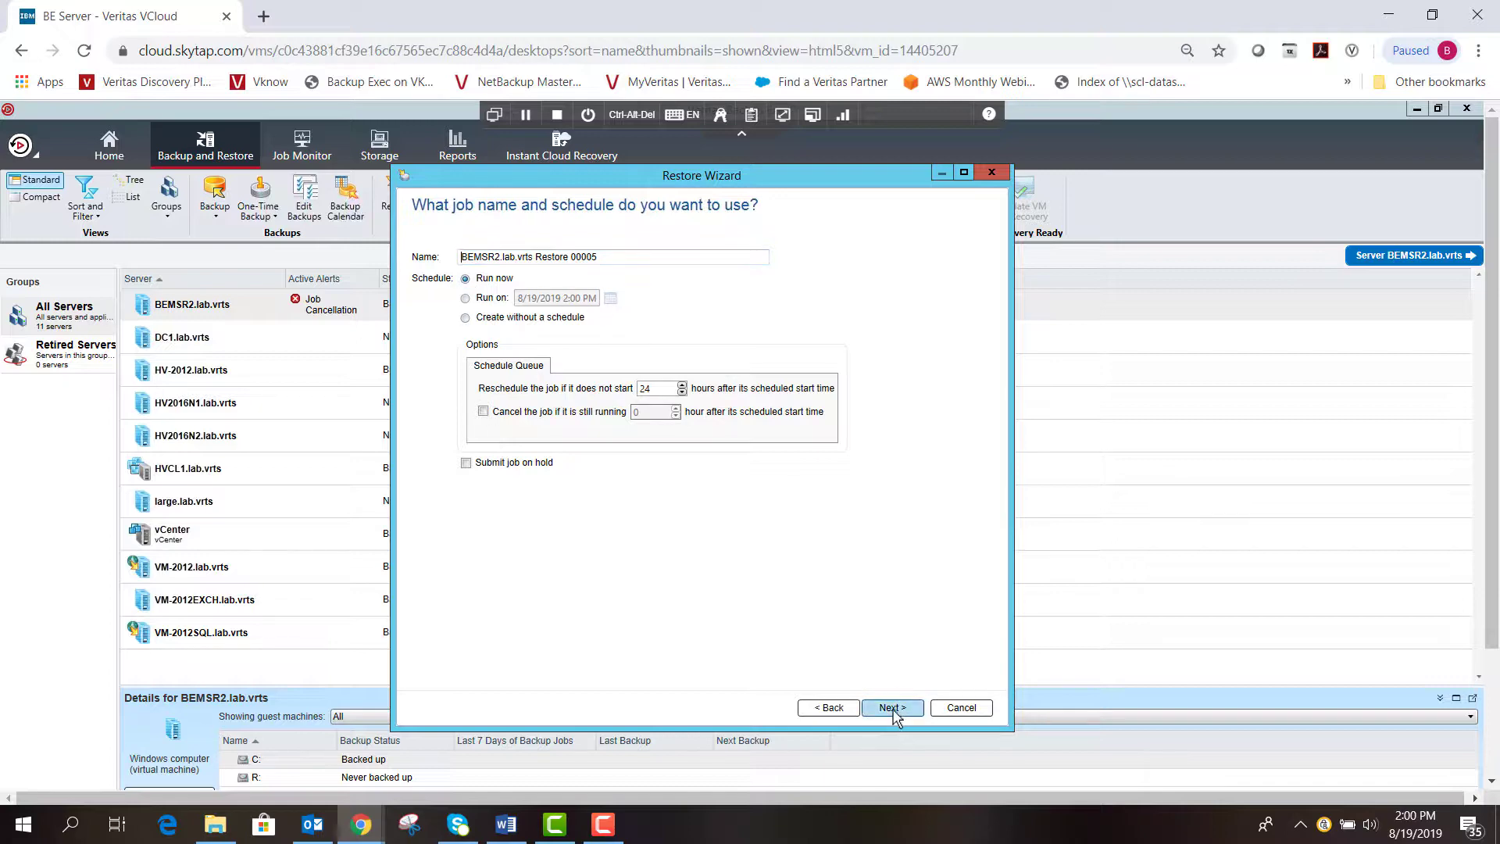
left_click(893, 708)
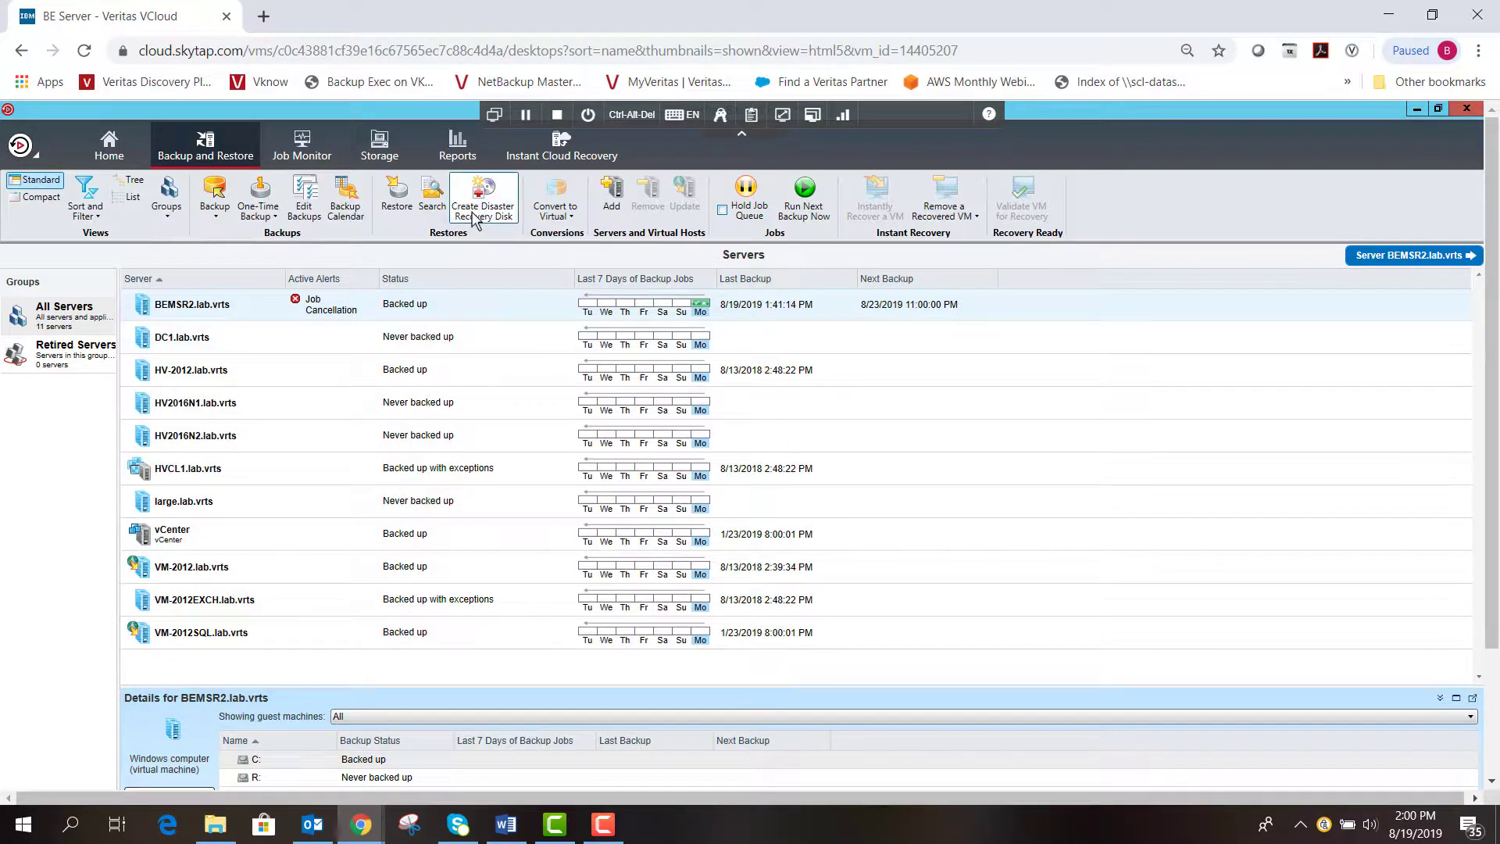
Step: Check the restore job's progress and the Brian Cloud storage activity, and open the job log of BEMSR2.lab.vrts Restore 00005
left_click(302, 159)
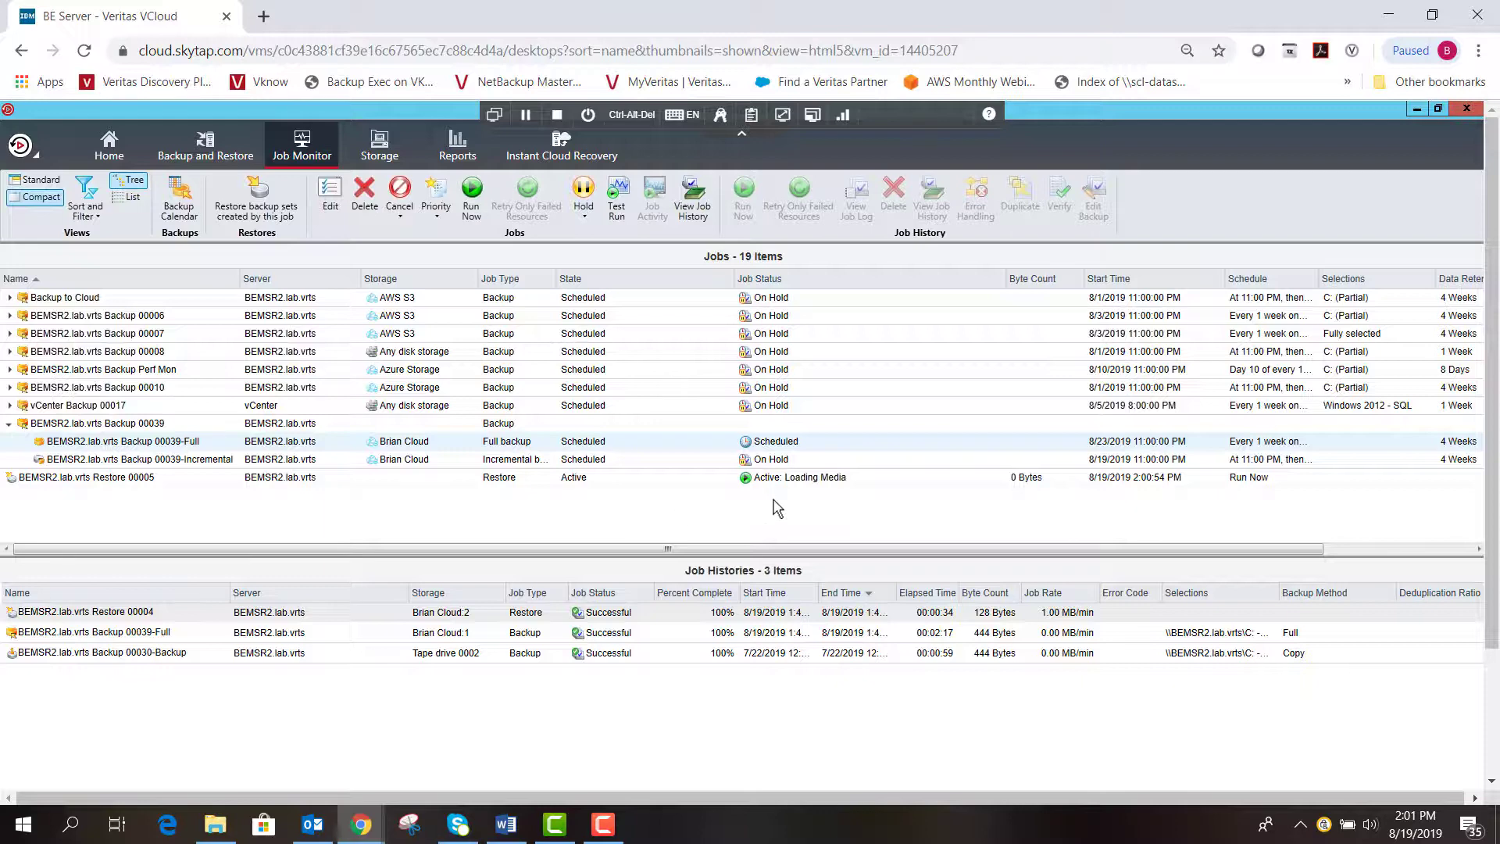
left_click(377, 158)
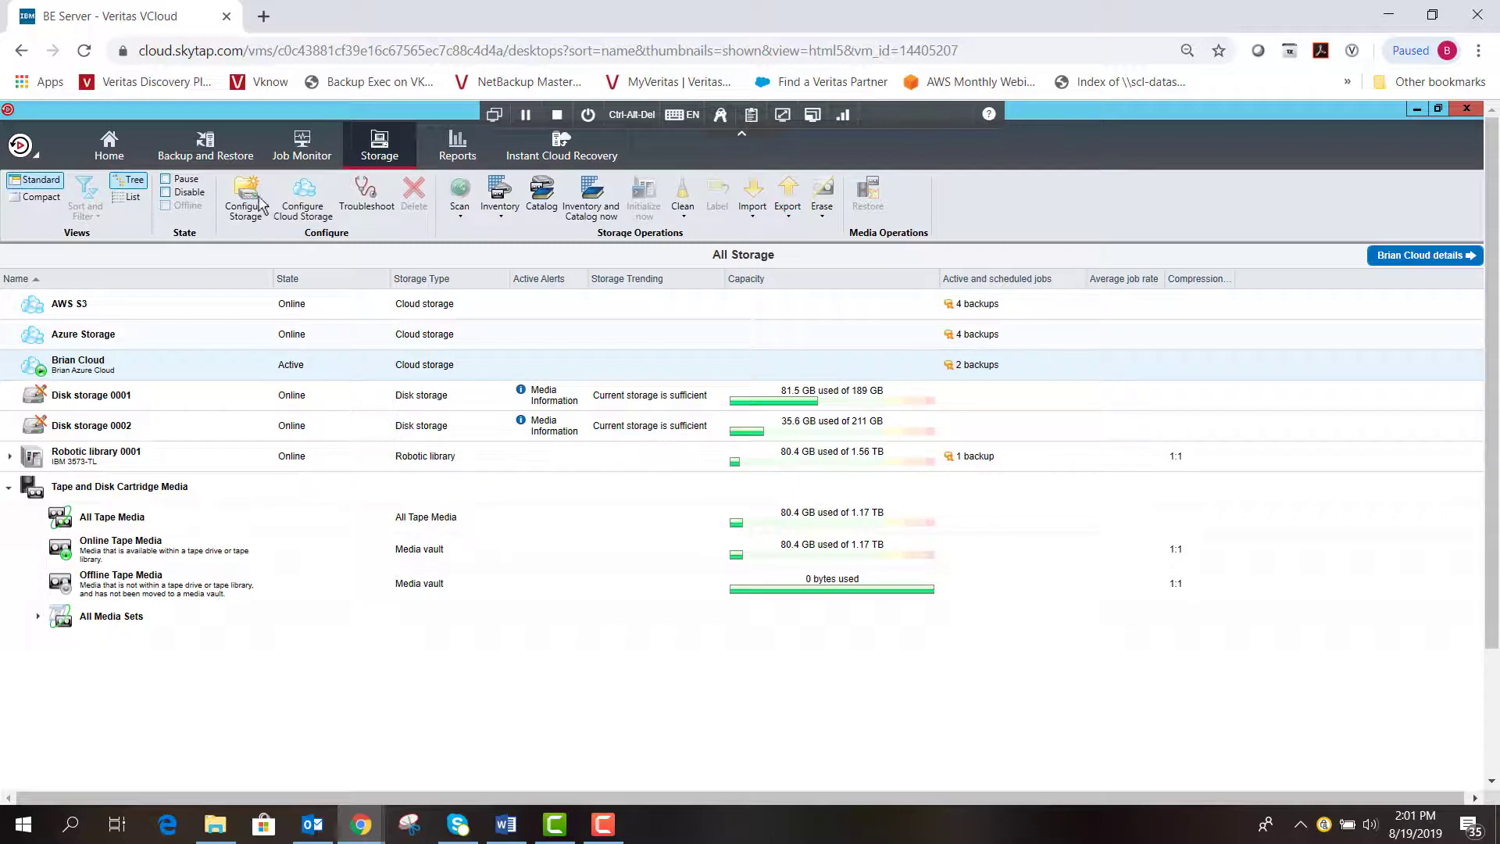
left_click(305, 159)
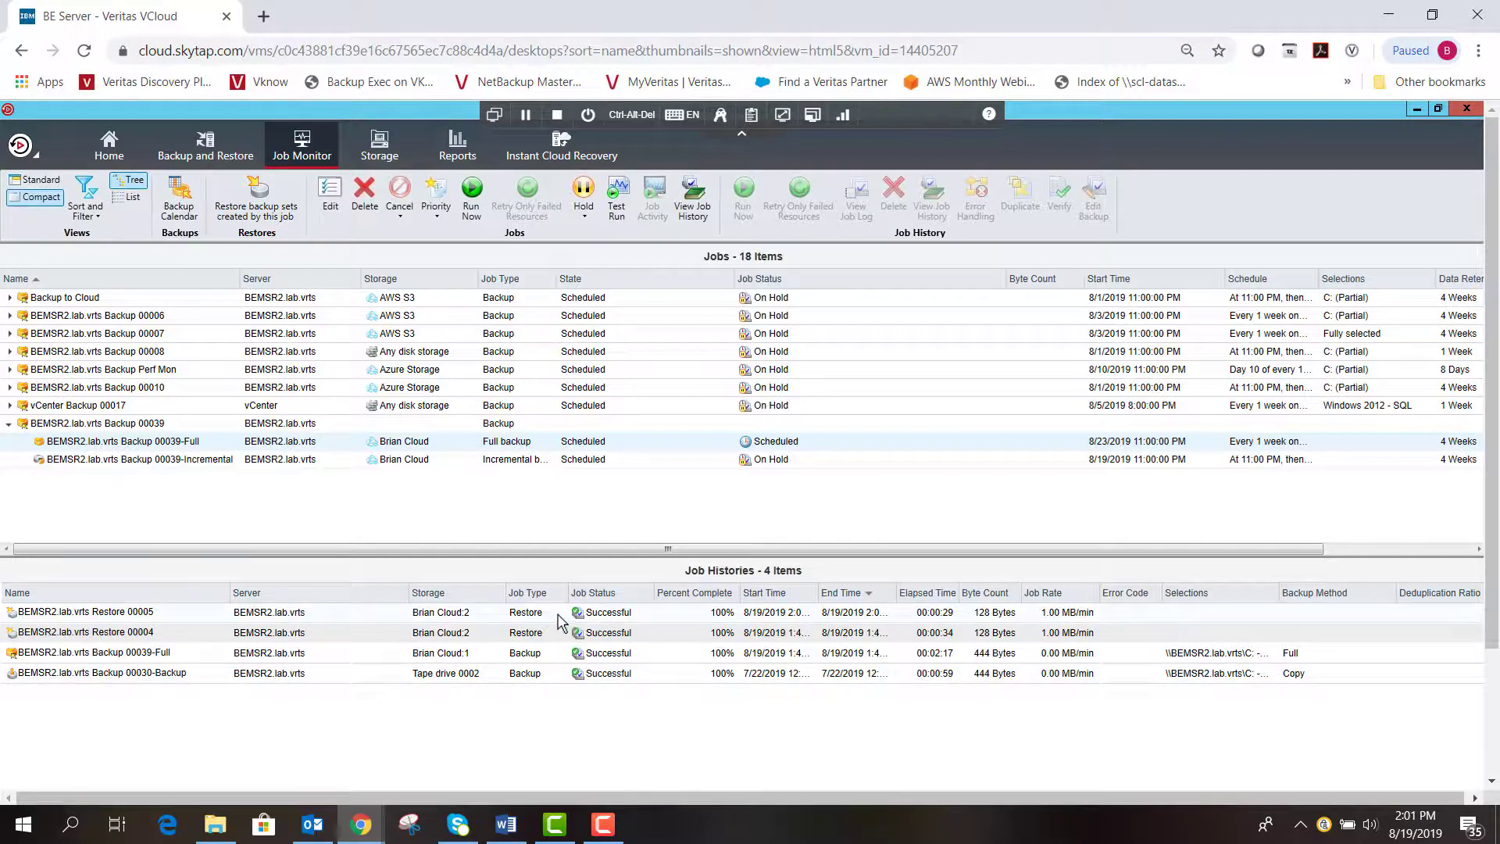
double_click(677, 615)
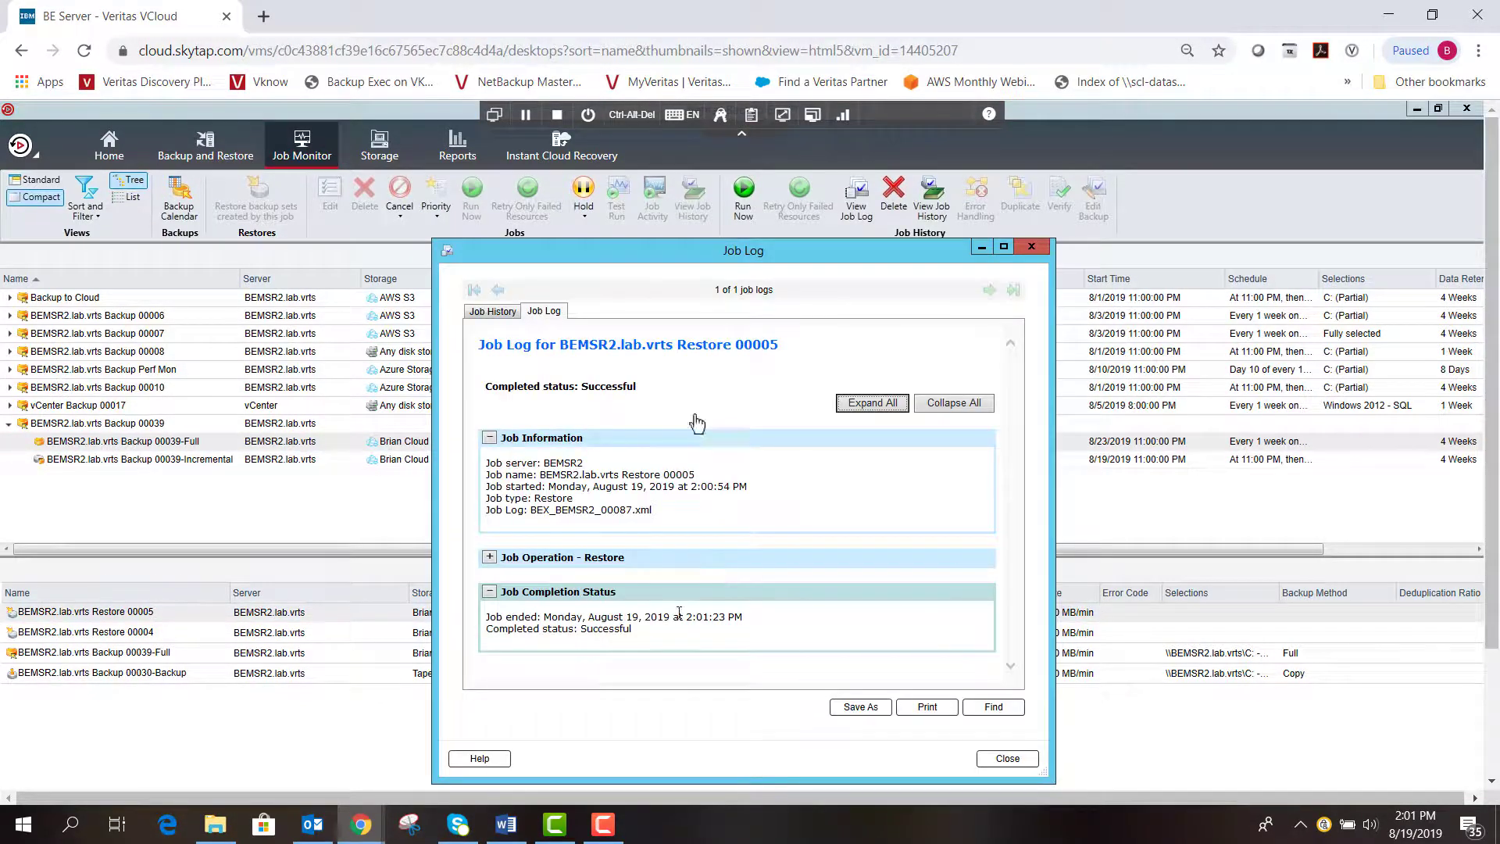
Step: Examine the job log's restore operation details for server BEMSR2.lab.vrts, including the drive and media information, and close the log
left_click(489, 559)
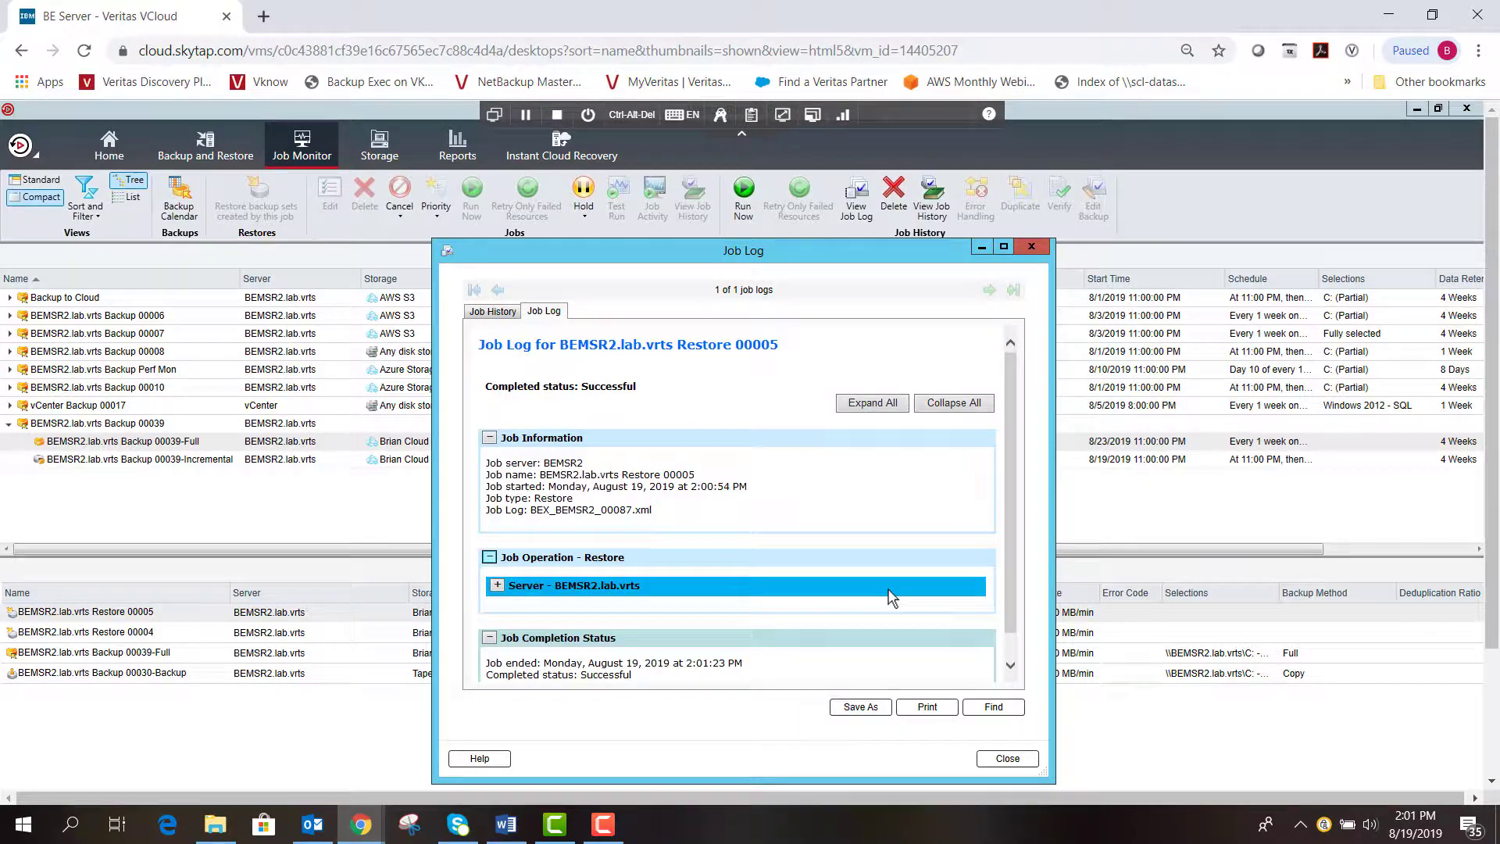
left_click(496, 585)
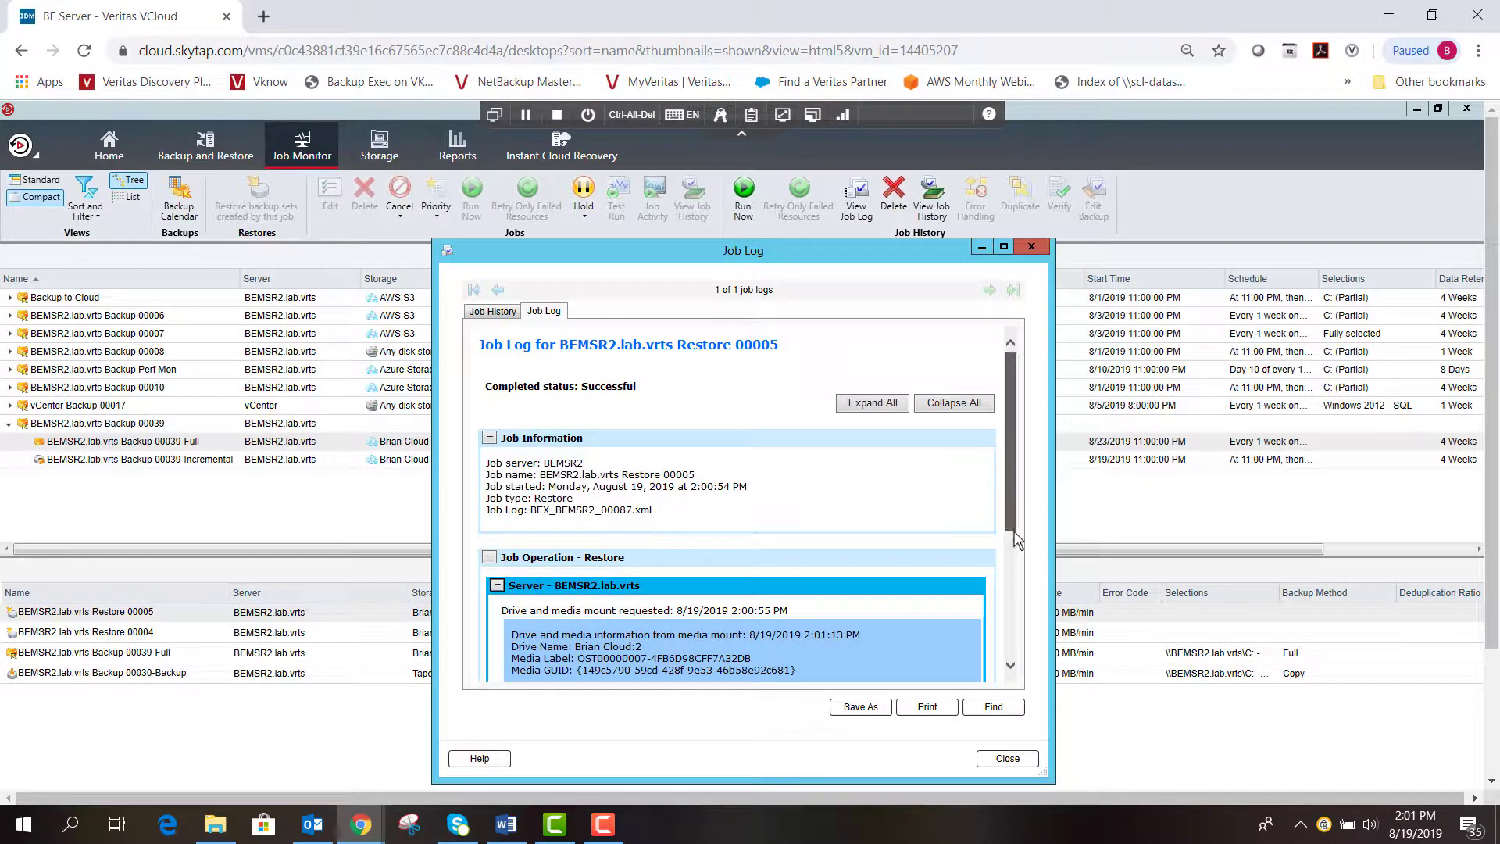
left_click_drag(1018, 504, 1016, 591)
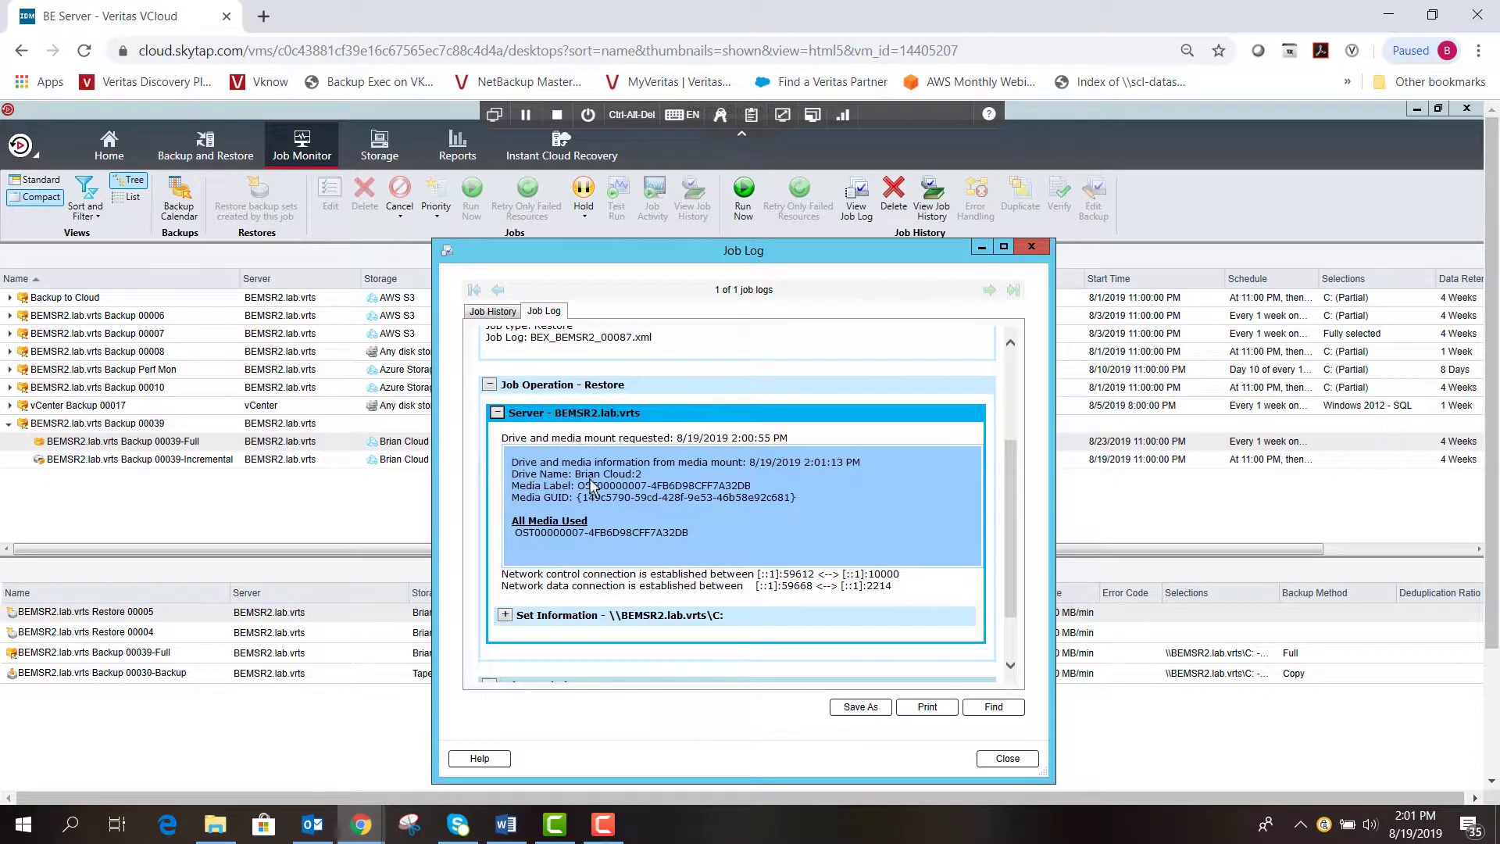
left_click(1008, 759)
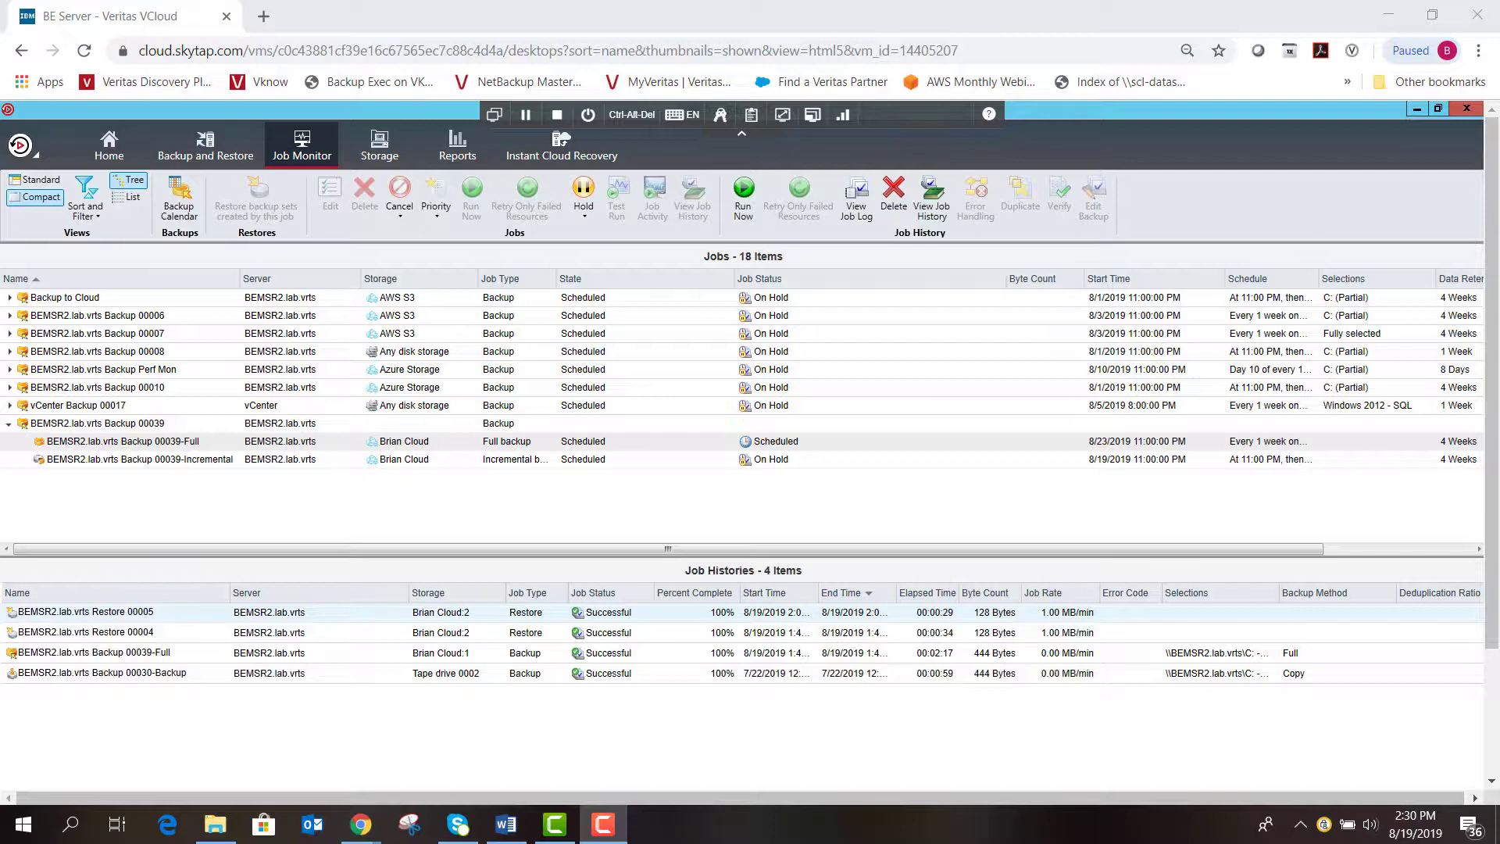
Step: Review the Backup Exec home dashboard, including the storage status and backup status overviews
left_click(111, 157)
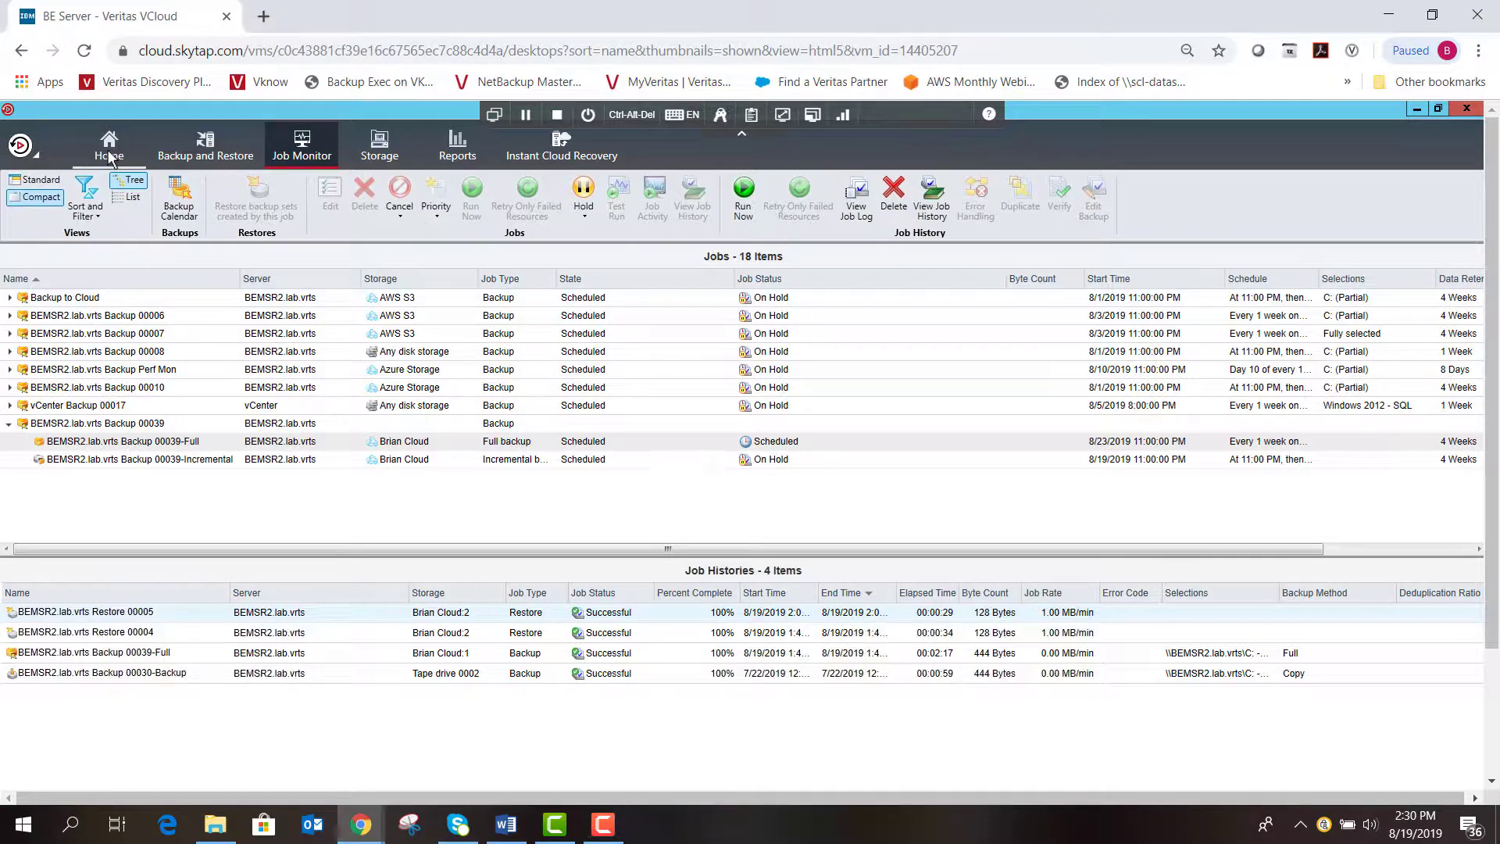
scroll(622, 421, "up", 5)
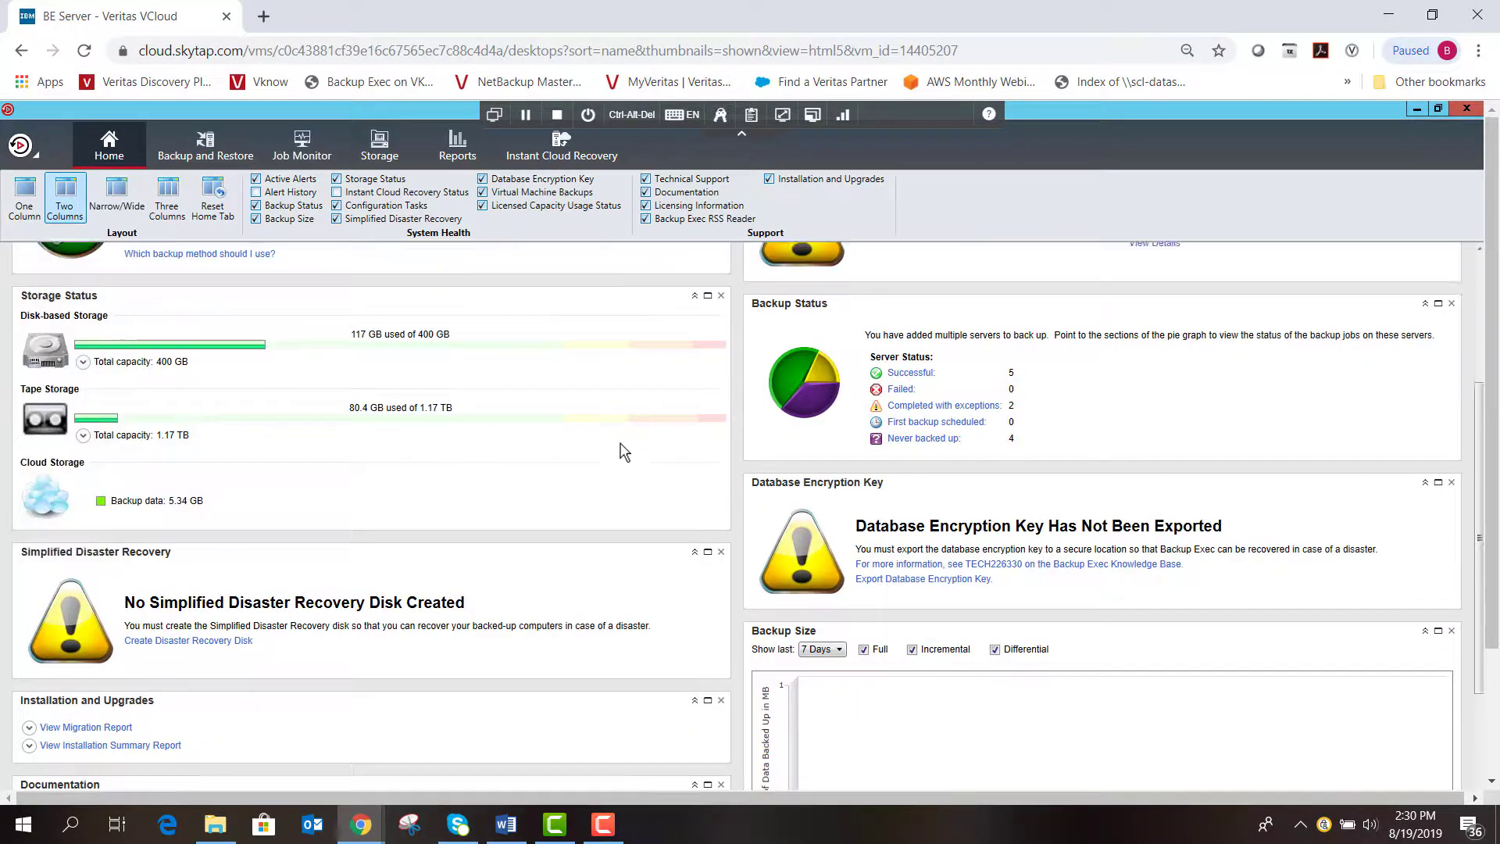
scroll(617, 457, "up", 4)
scroll(422, 529, "down", 3)
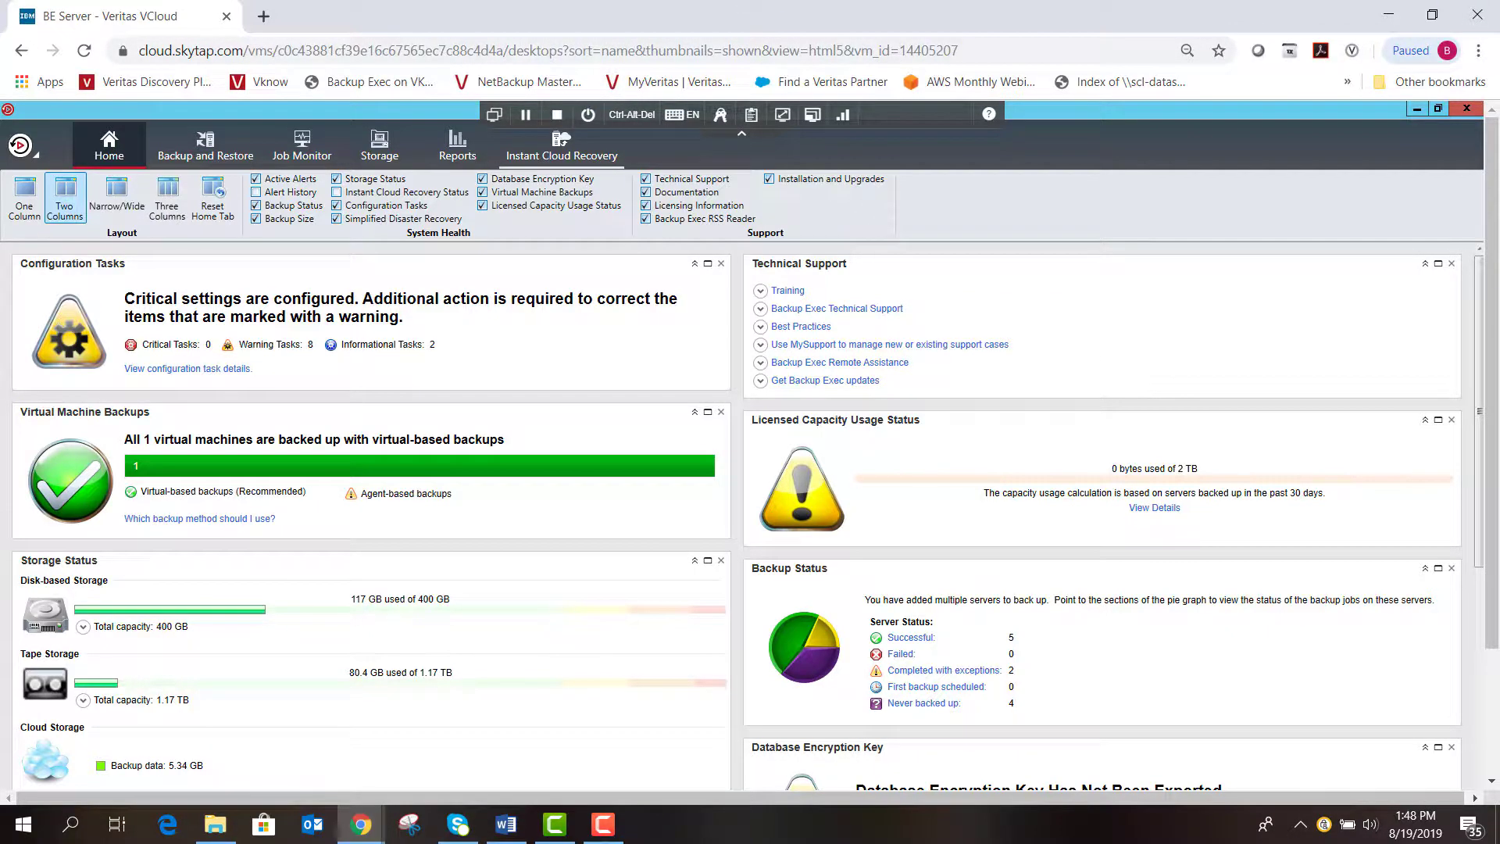
Step: Switch to Azure Marketplace, search for Veritas Backup Exec, view the Veritas Backup Exec - BYOL overview, and return to the Backup Exec console
left_click_drag(1499, 20, 707, 2)
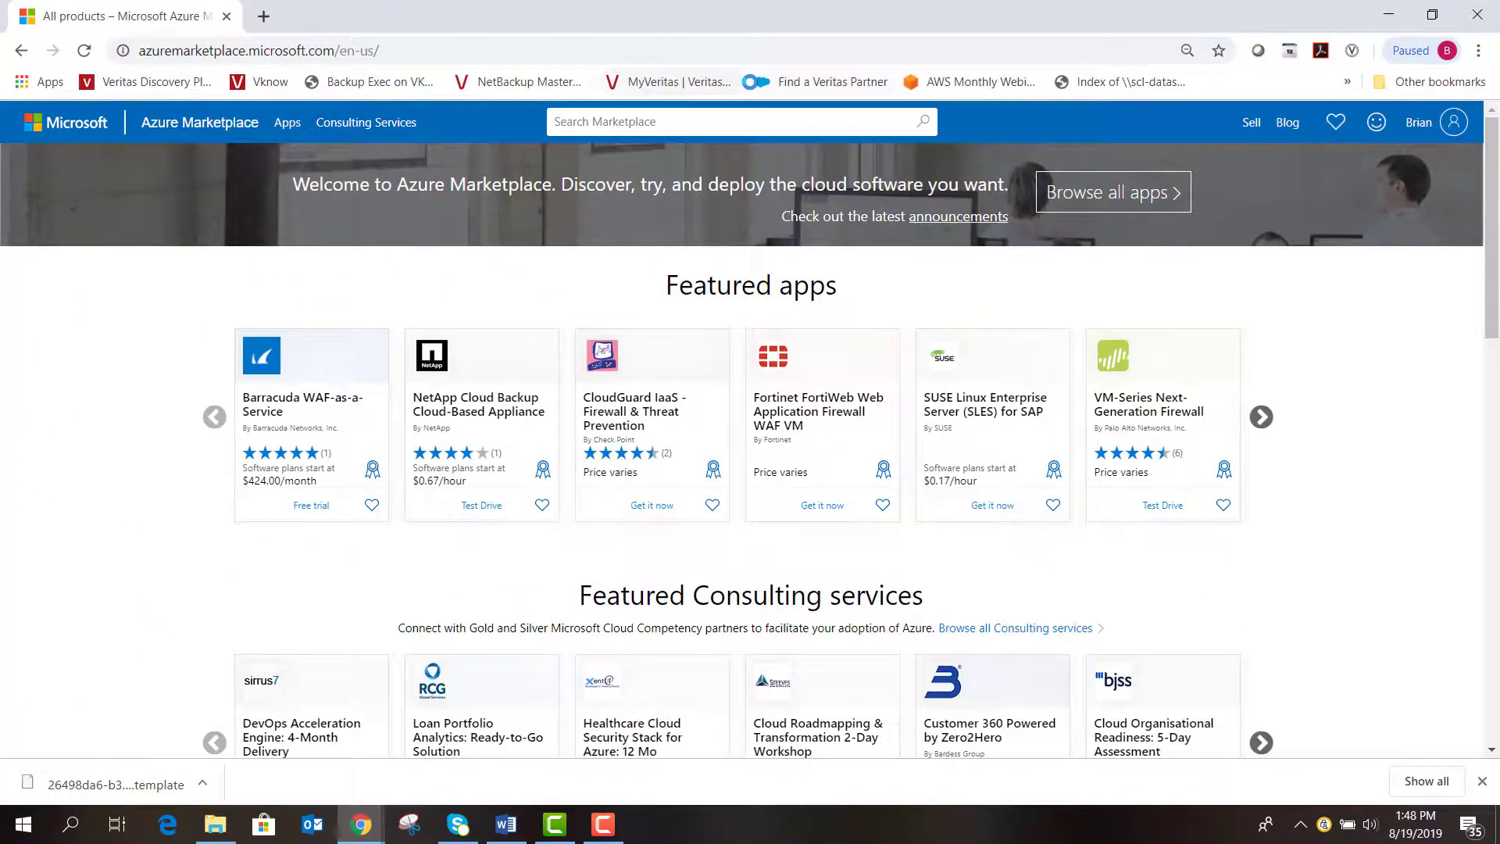
left_click(615, 125)
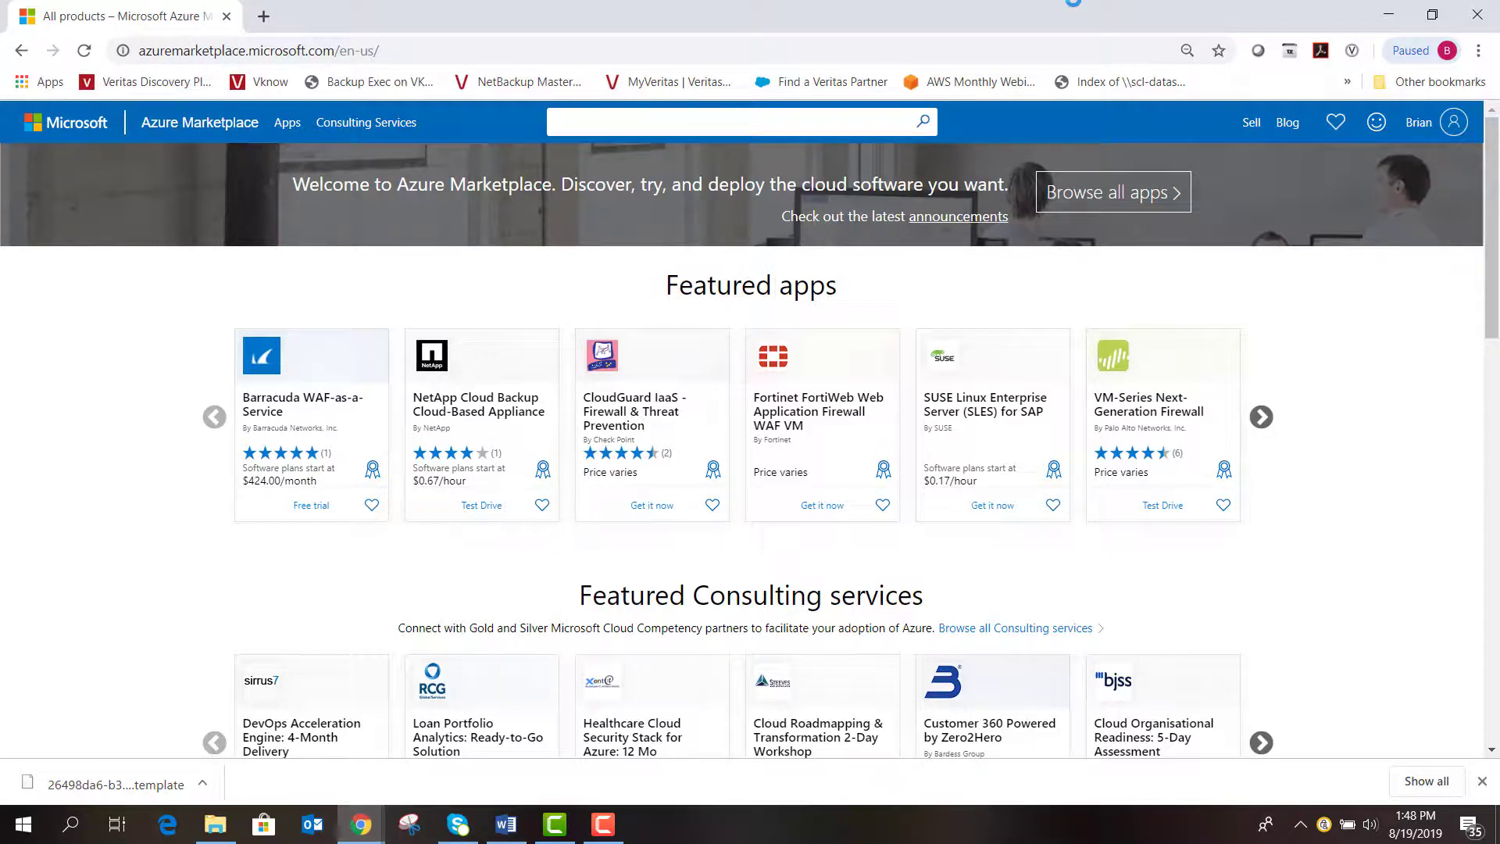
type("Veritas")
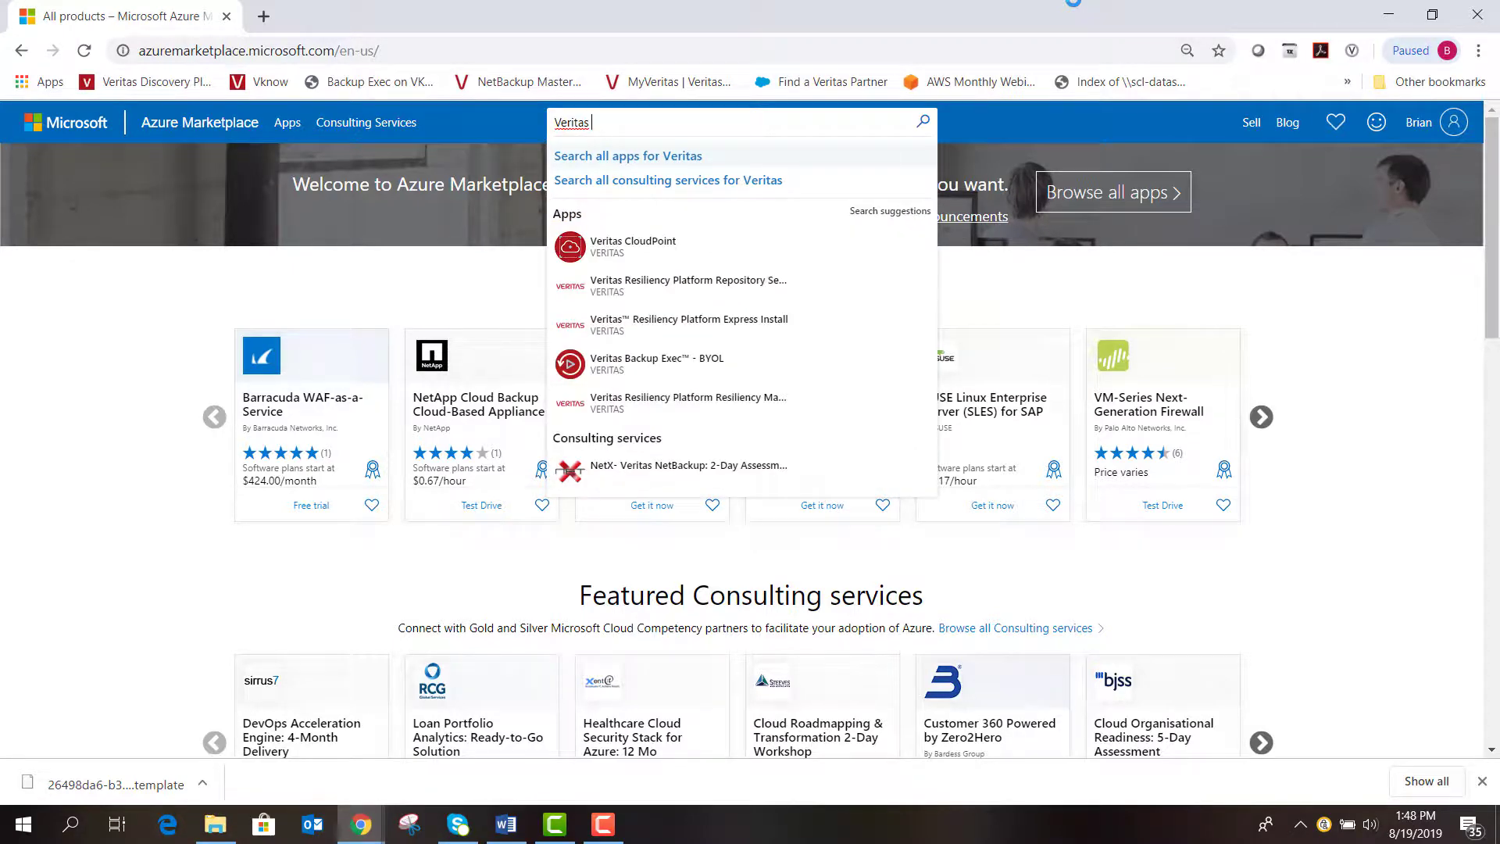
type(" Backup Exec")
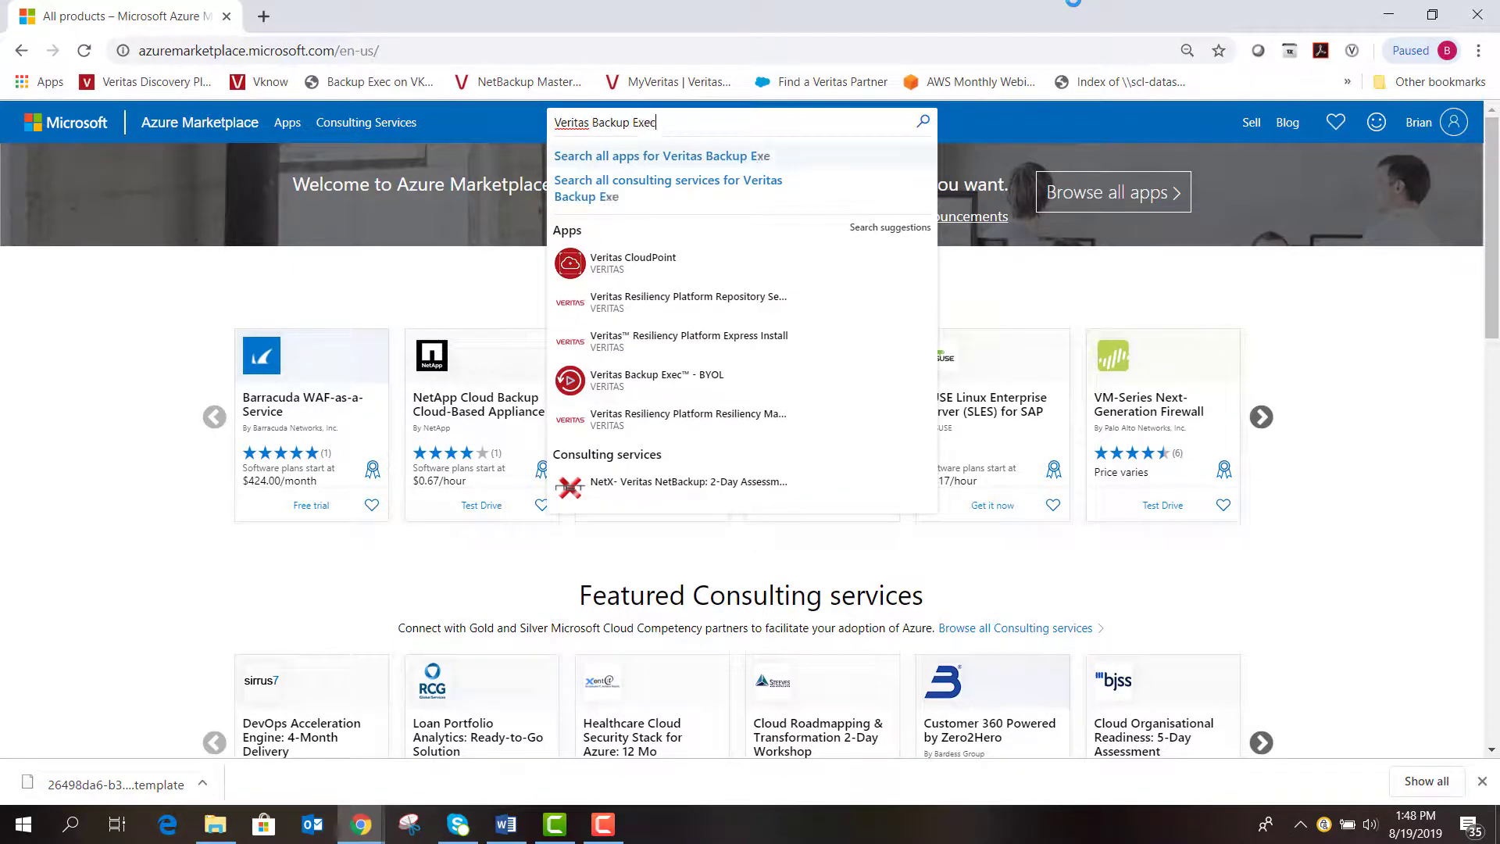
key("Return")
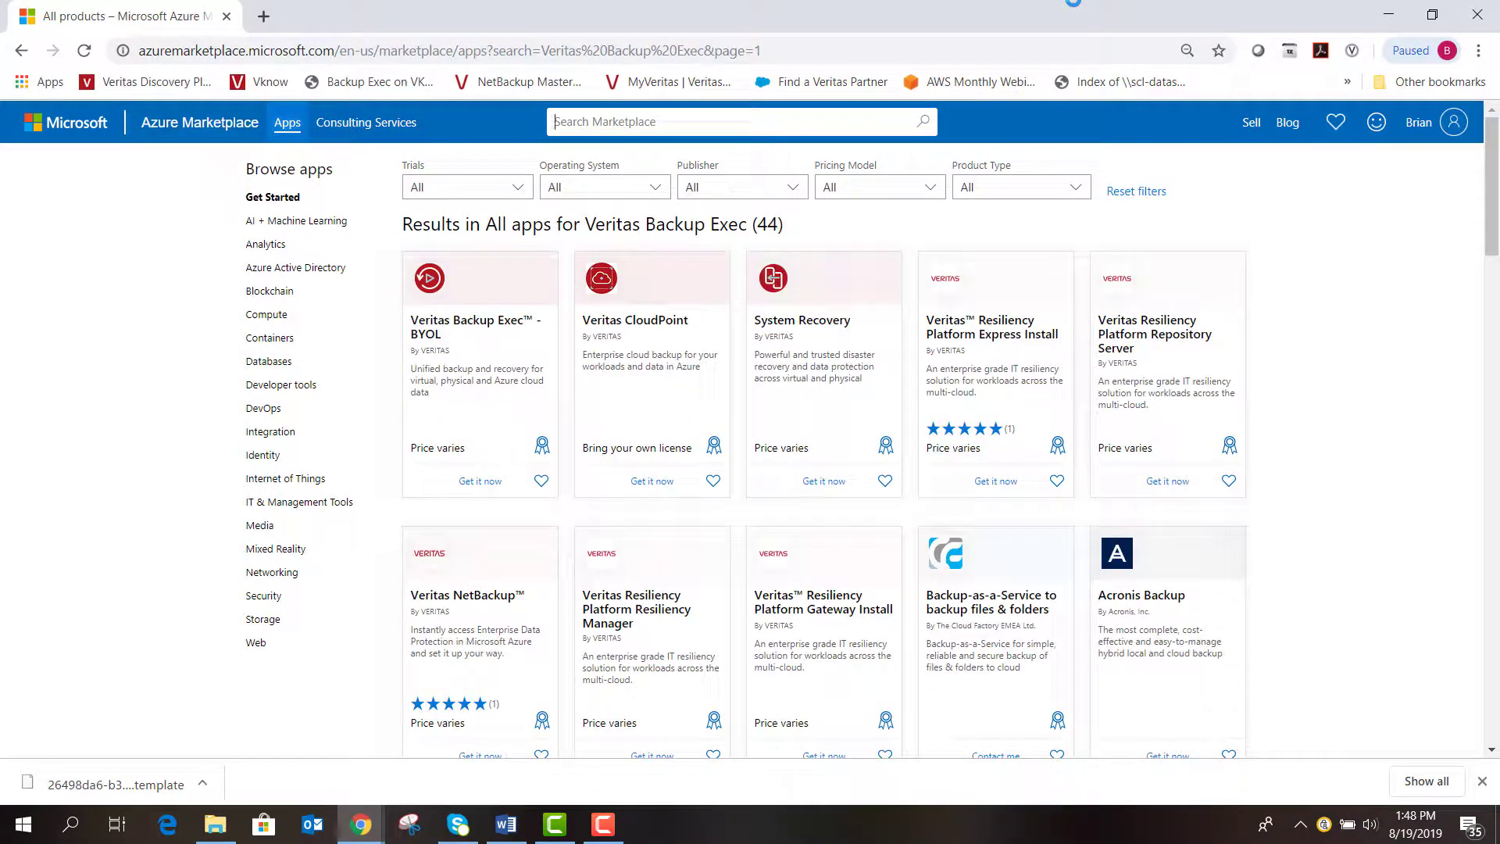
left_click(446, 317)
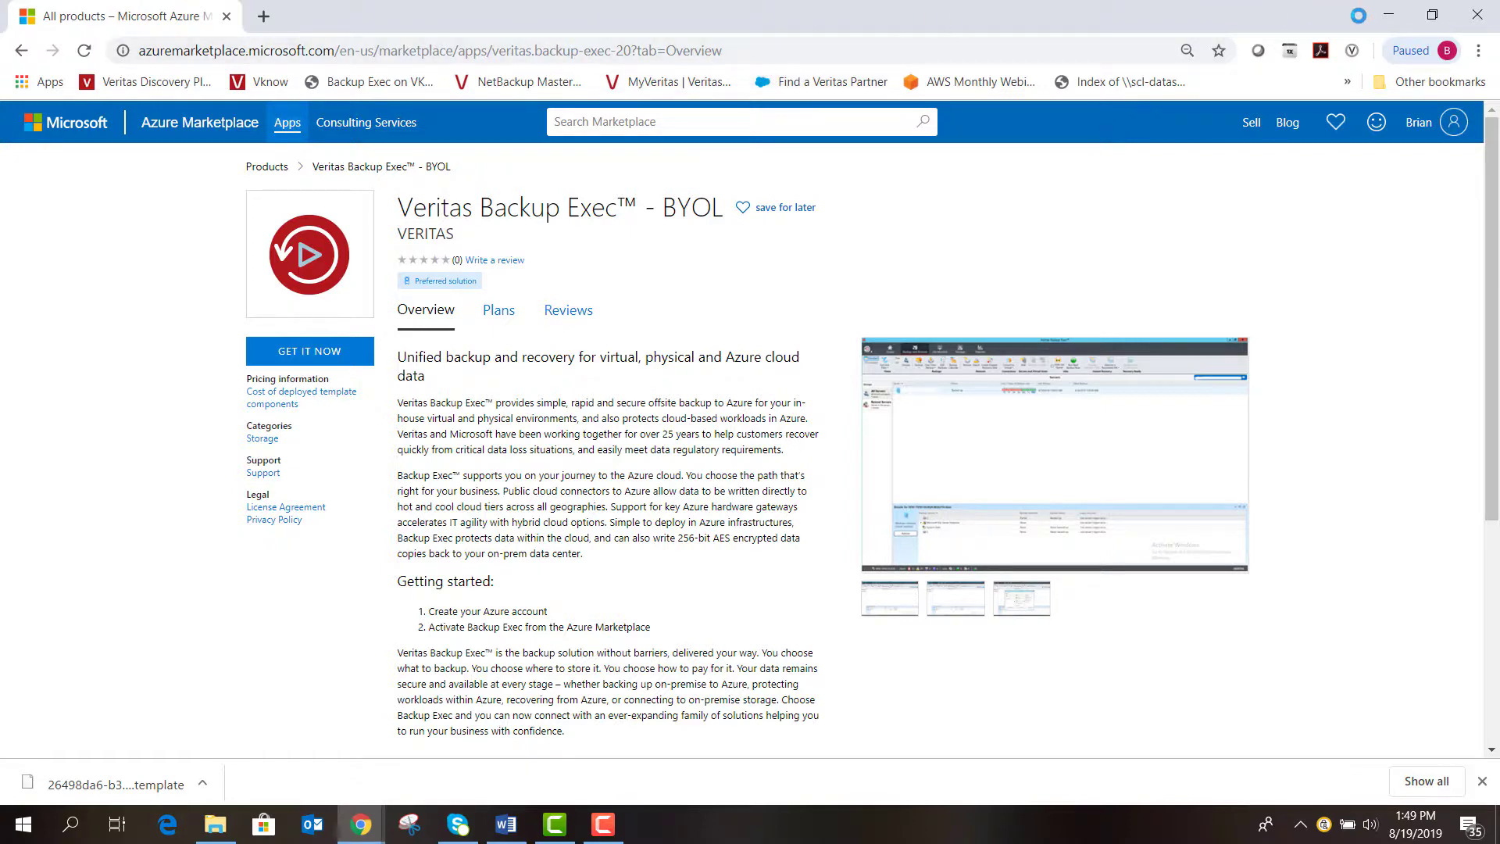
left_click(1390, 14)
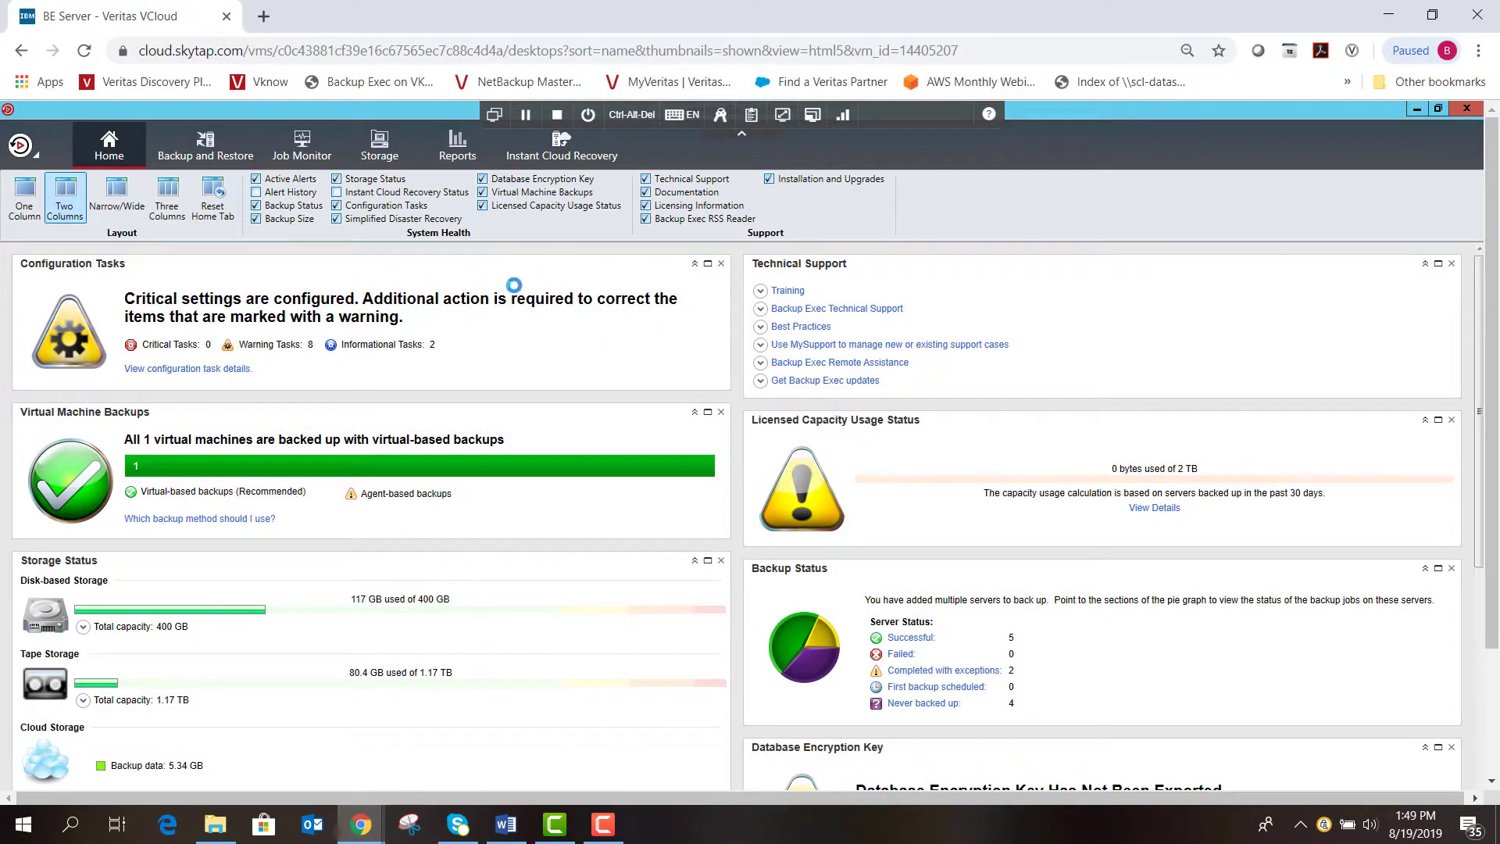